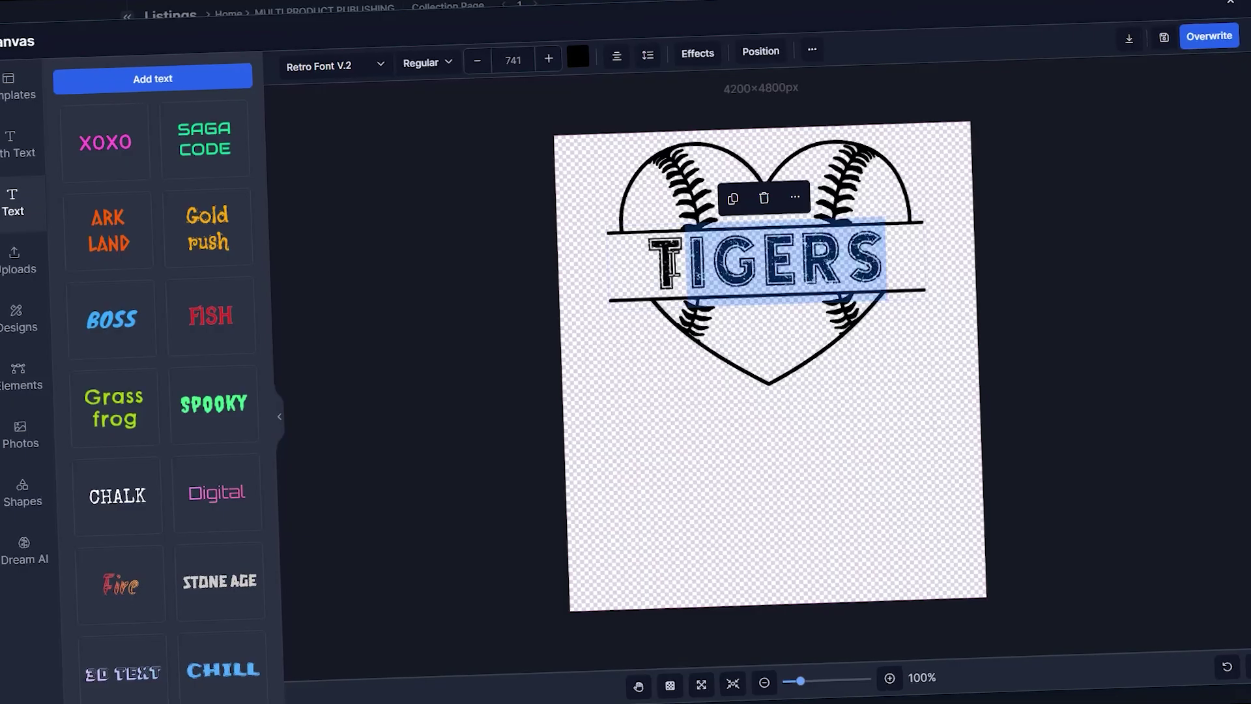
# Replace the TIGERS text with EAGLES
pyautogui.moveTo(675, 267); pyautogui.dragTo(648, 268)
pyautogui.write('EAGLES')
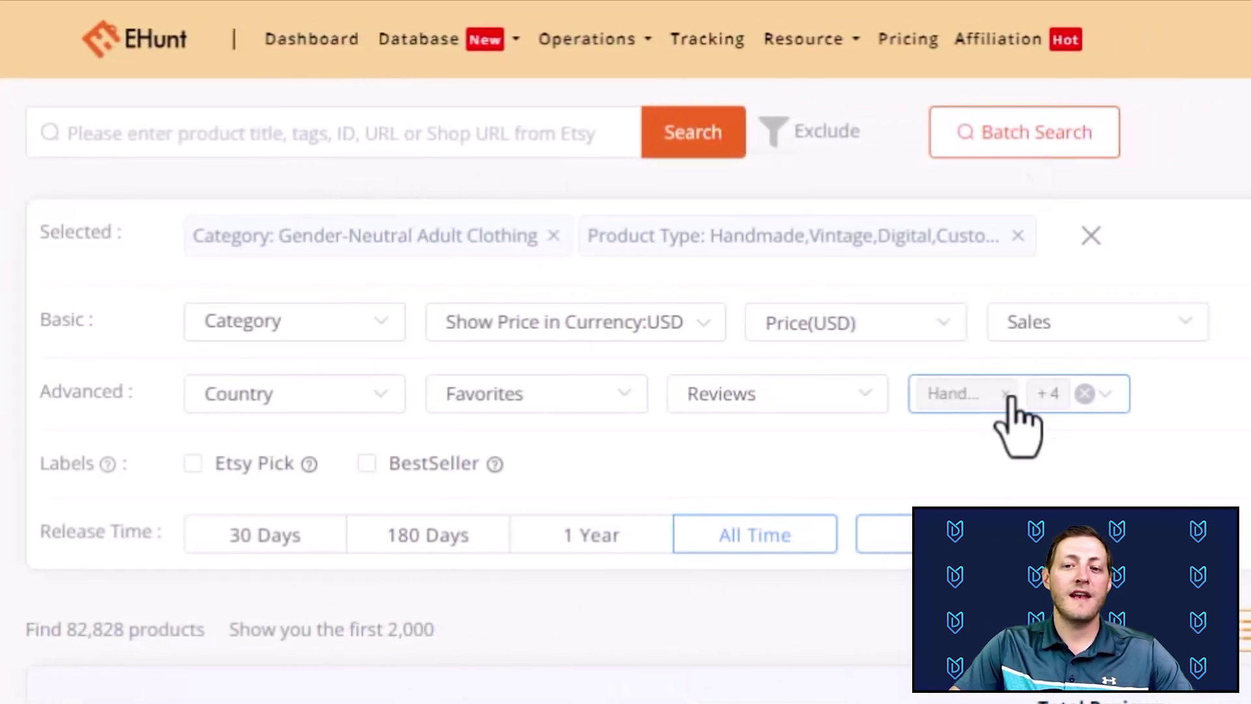
# Check the Category options and drop Handmade from Product Type, leaving 80,506 results to scroll through
pyautogui.click(315, 329)
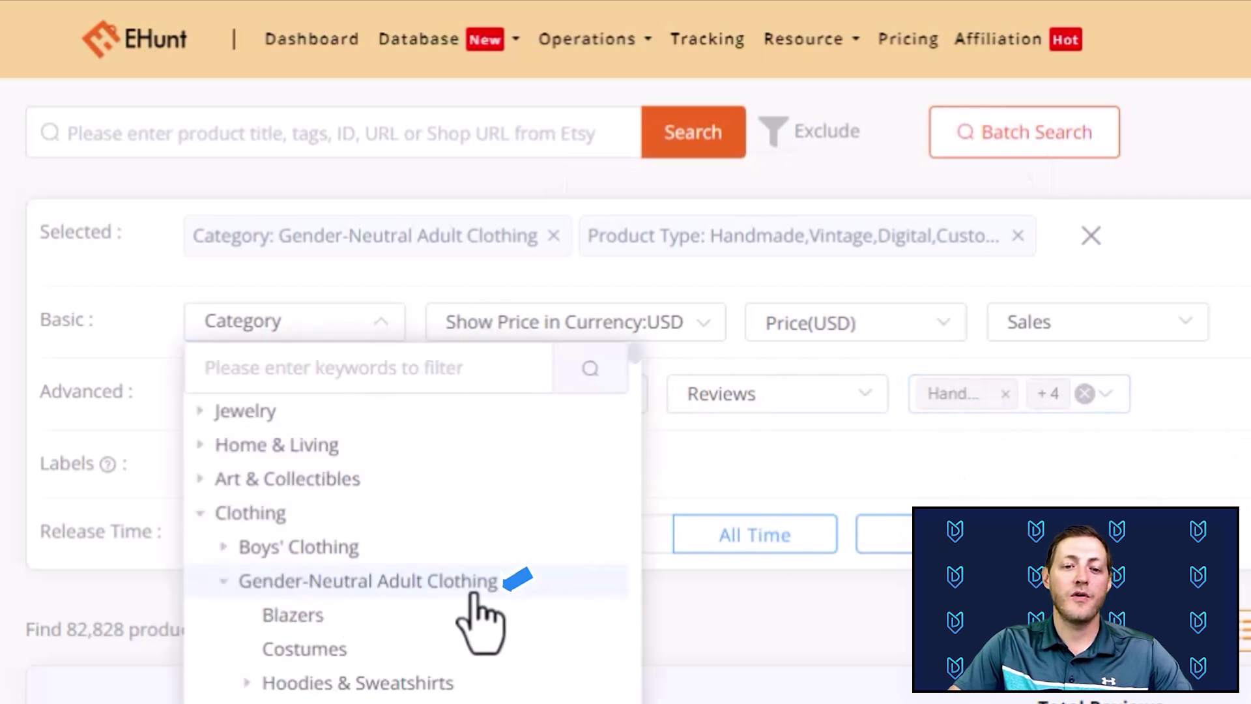
pyautogui.click(1004, 394)
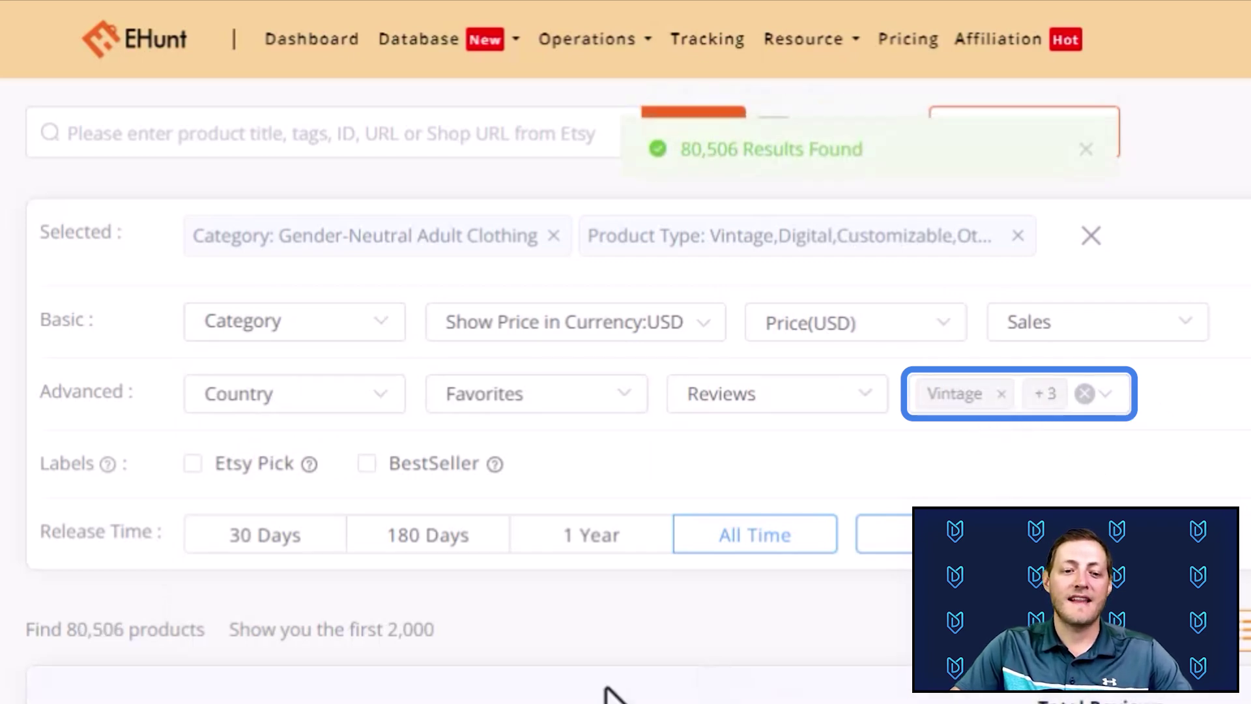
pyautogui.scroll(-15, 414, 385)
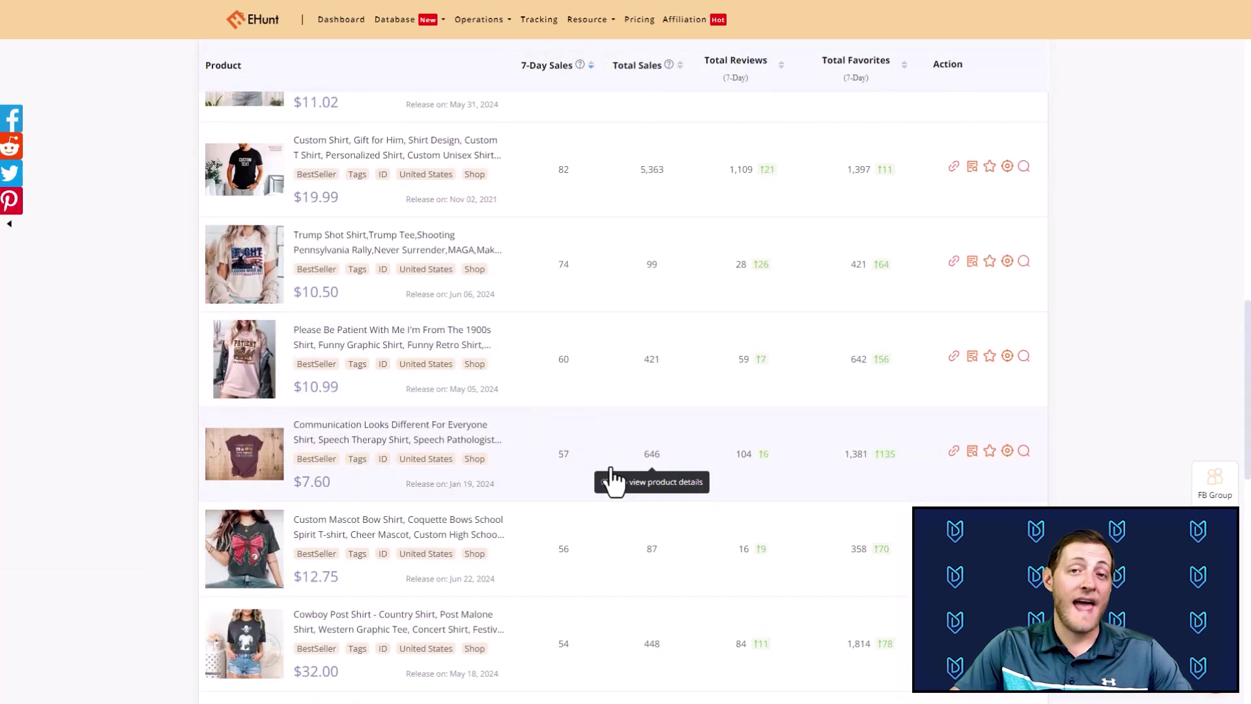
pyautogui.scroll(15, 606, 463)
pyautogui.scroll(-10, 378, 433)
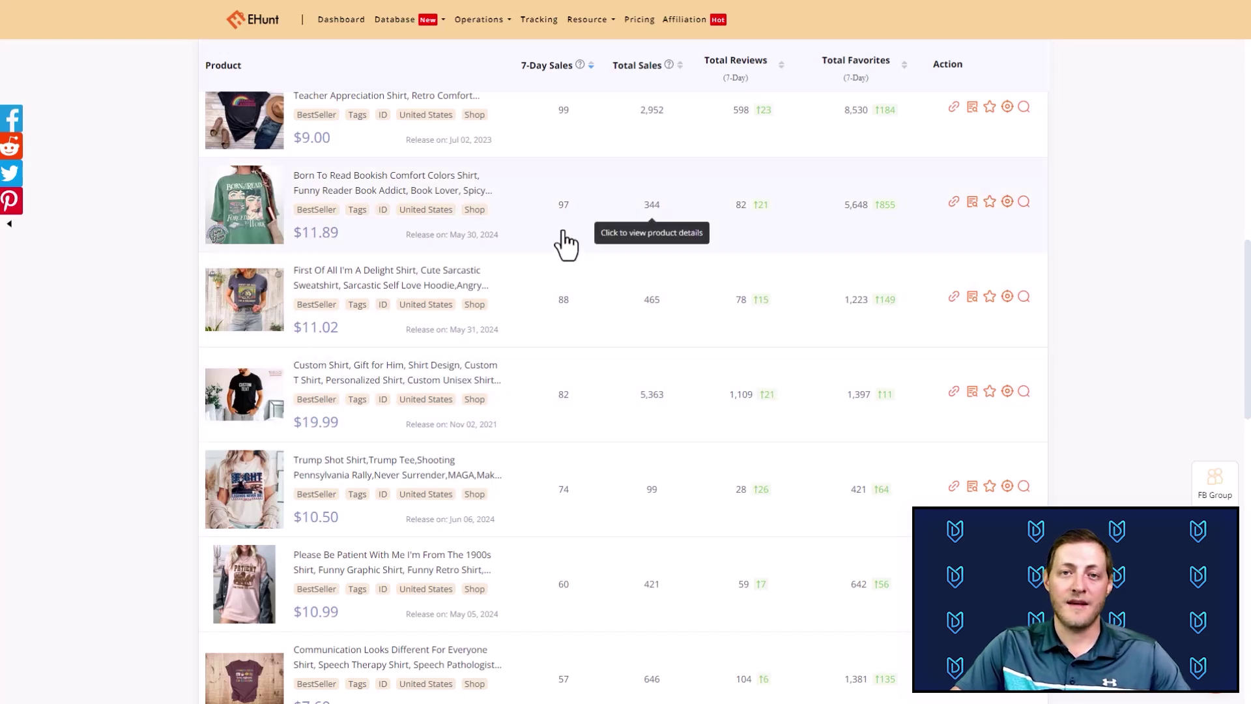
# Switch to the Auntie shirt product details tab and restore fullscreen
pyautogui.press('F11')
pyautogui.click(400, 13)
pyautogui.press('F11')
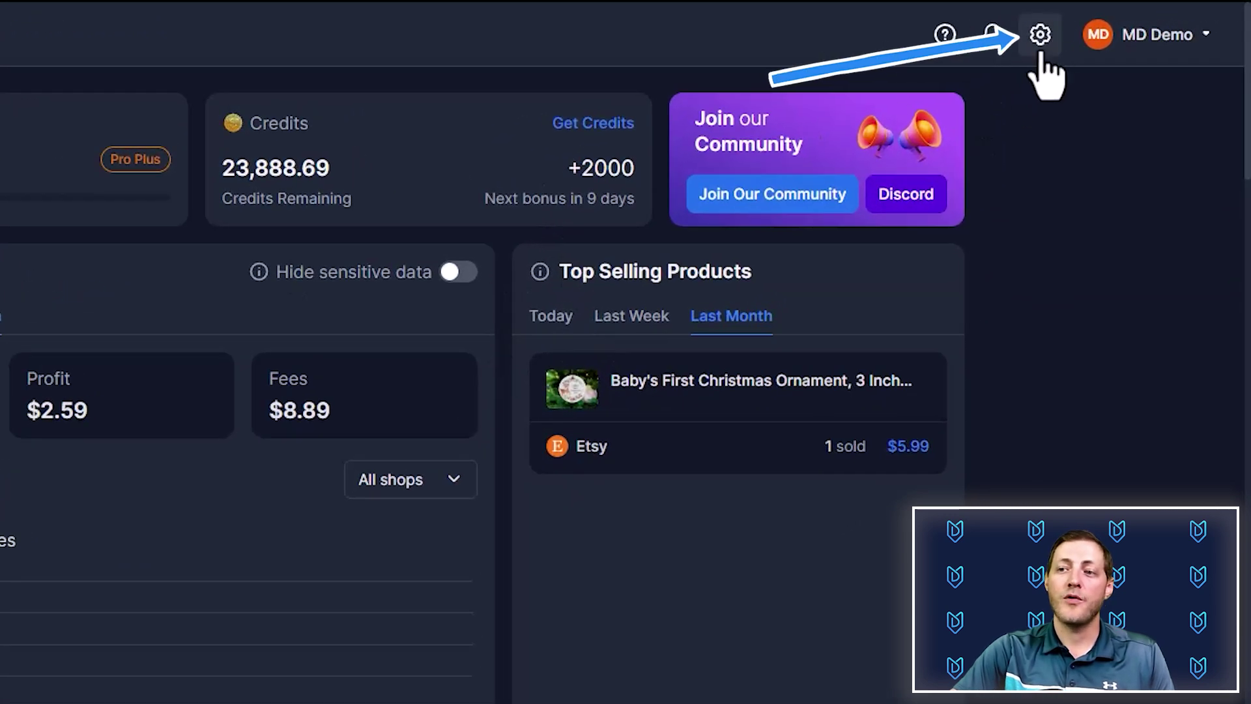
pyautogui.click(1036, 38)
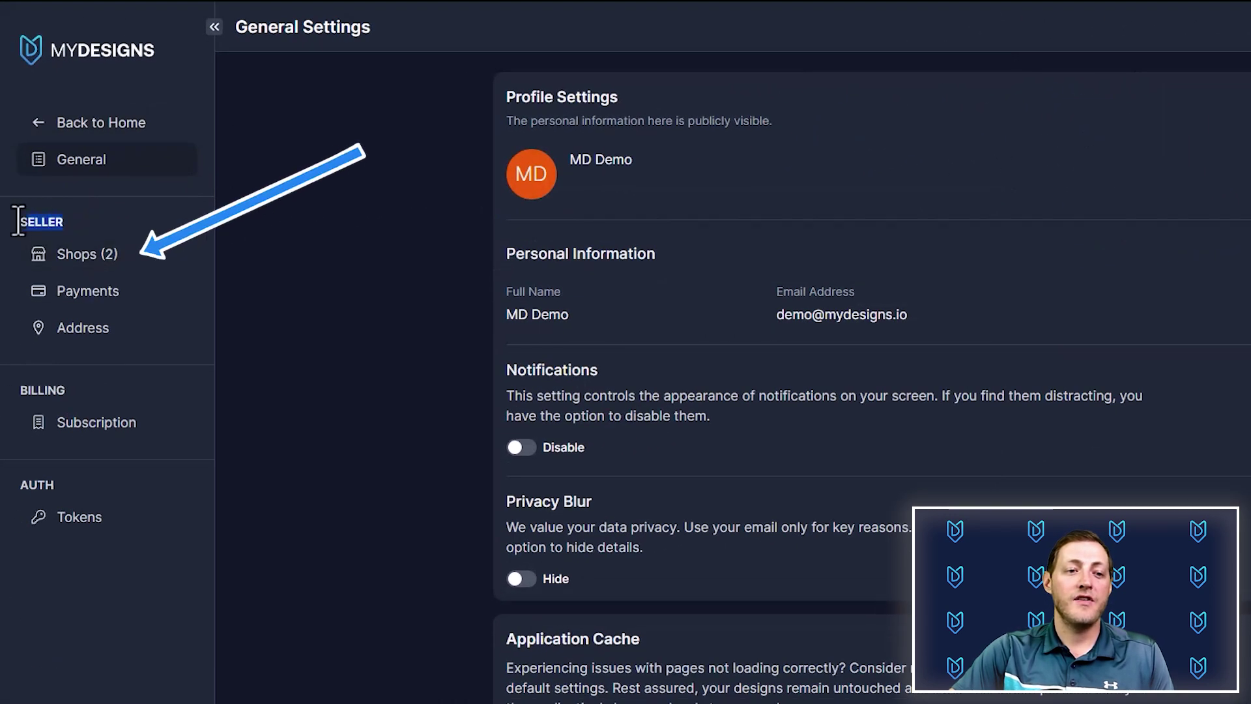
pyautogui.click(103, 258)
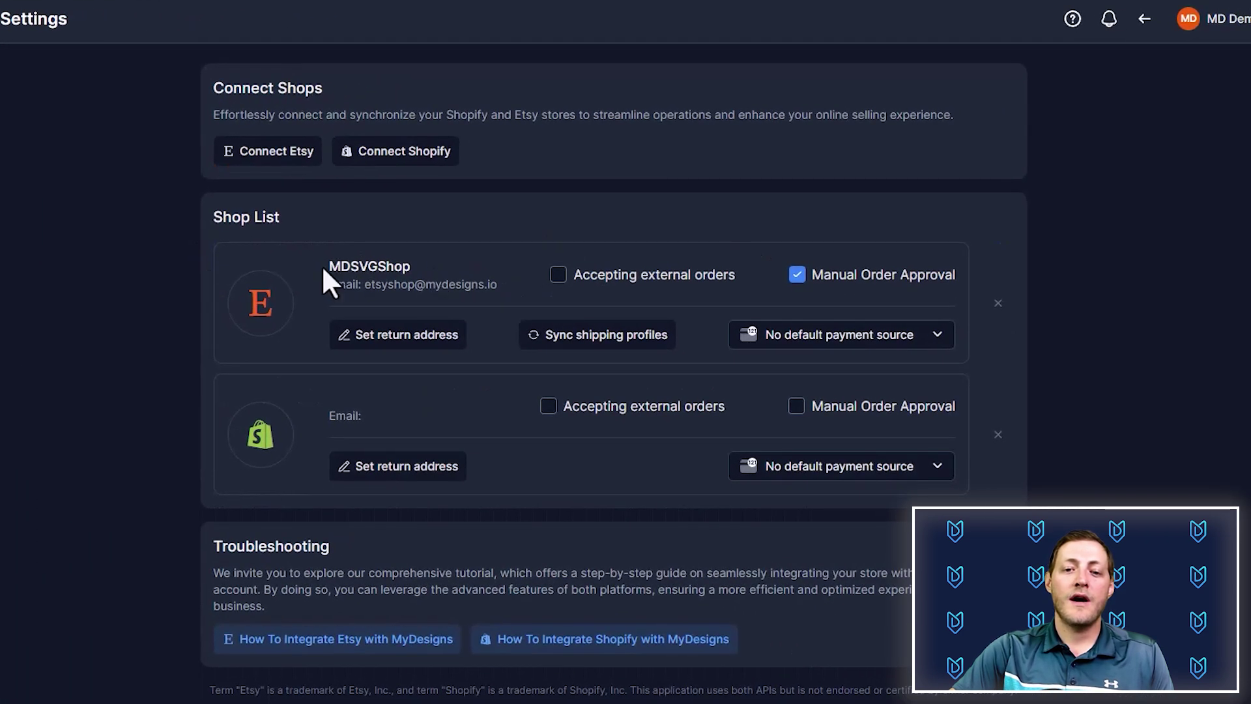
pyautogui.moveTo(322, 264); pyautogui.dragTo(411, 264)
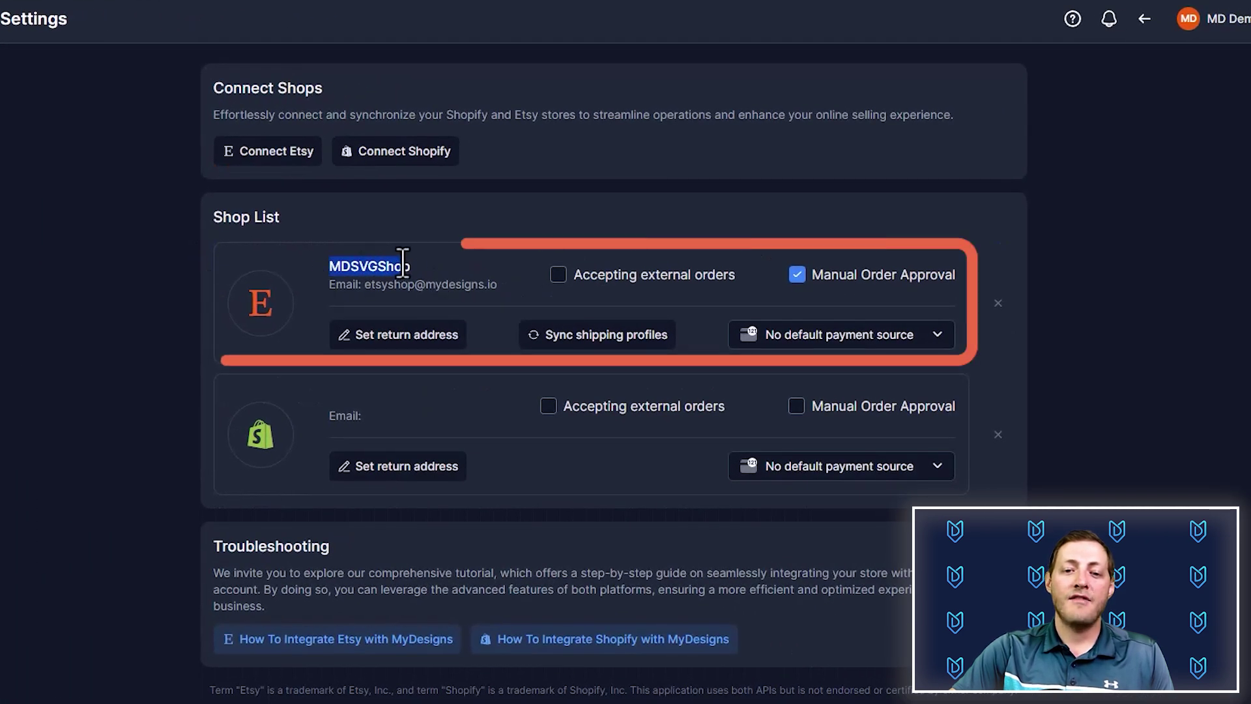
pyautogui.click(435, 271)
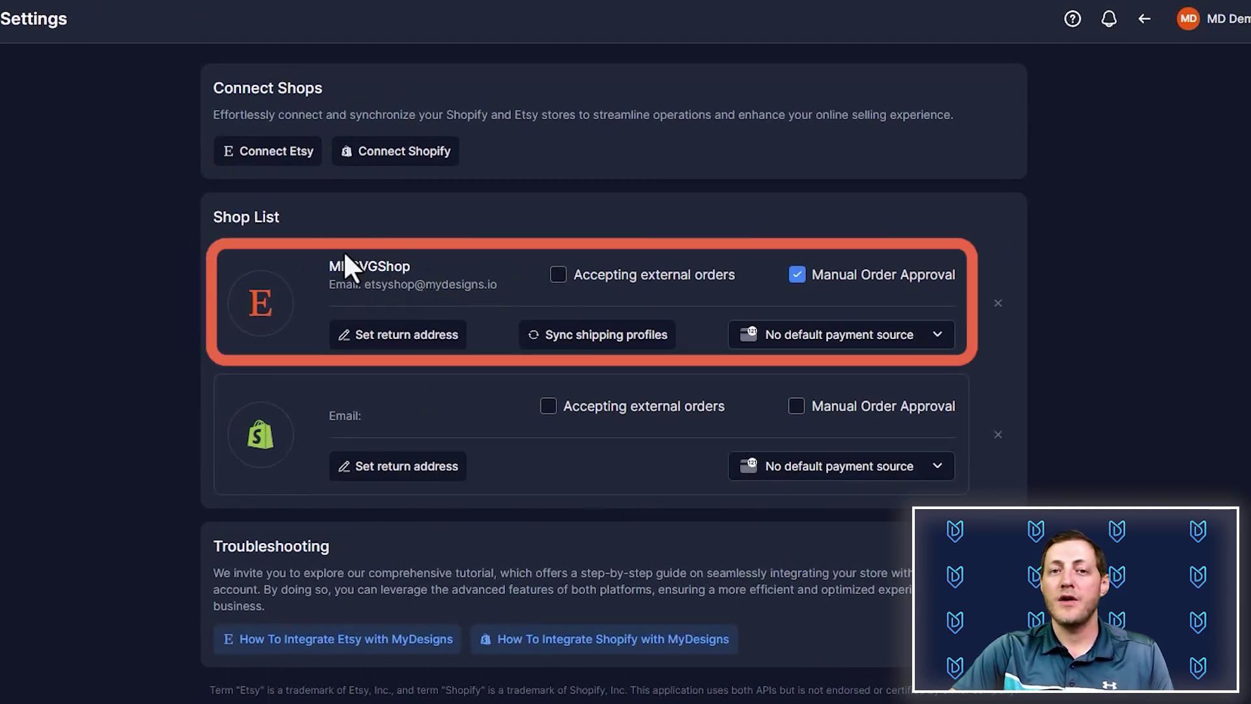
pyautogui.moveTo(482, 261); pyautogui.dragTo(314, 262)
pyautogui.click(456, 257)
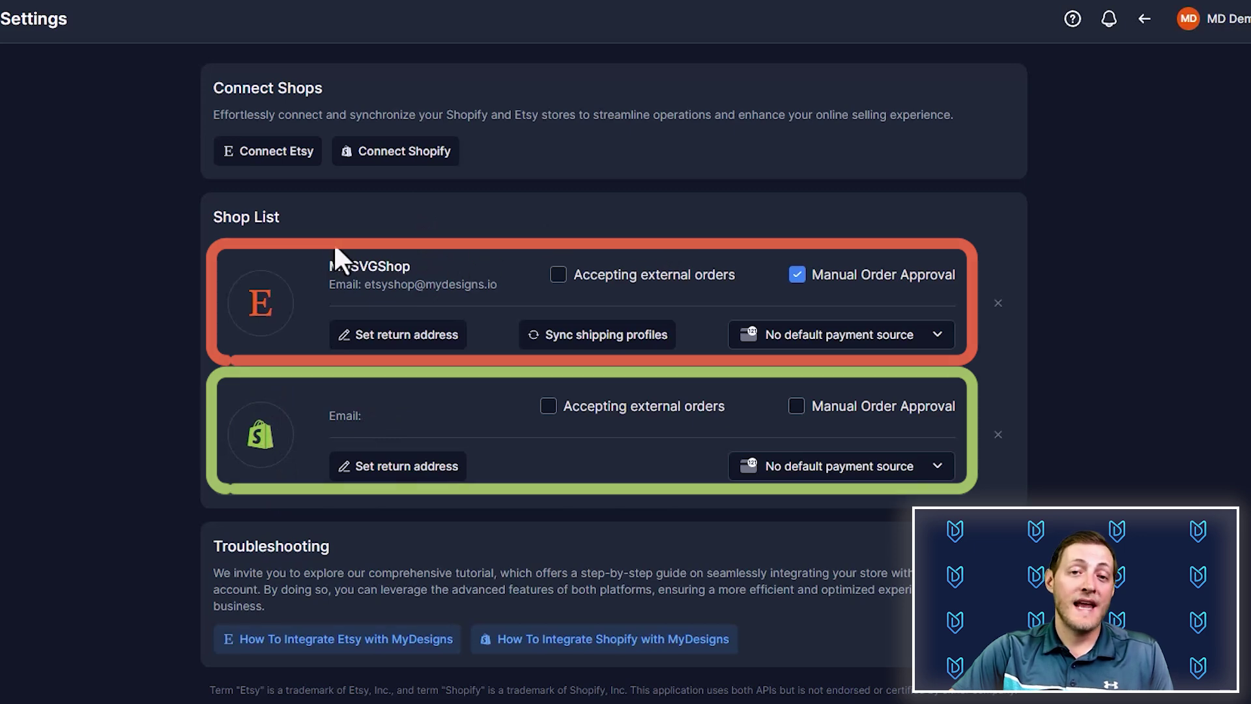
pyautogui.click(277, 152)
pyautogui.press('Escape')
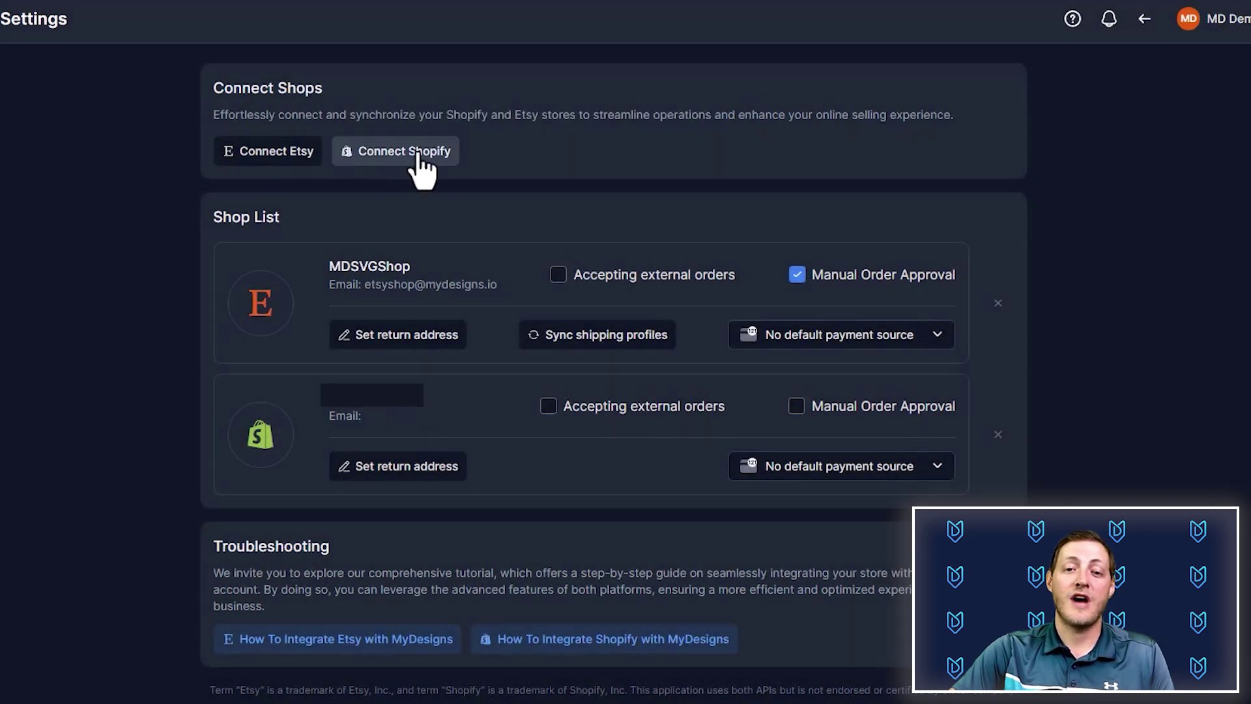
pyautogui.click(271, 150)
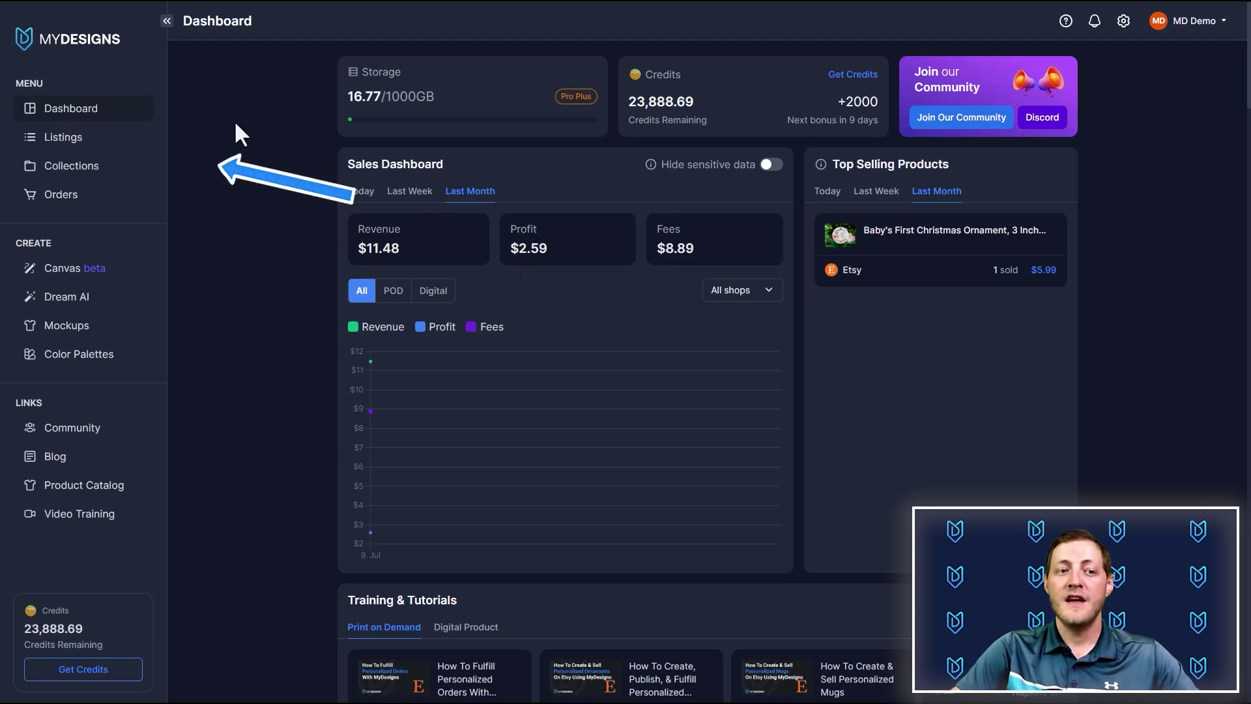
# Go to Listings and the Collections browser, abandoning a new-folder attempt
pyautogui.click(75, 144)
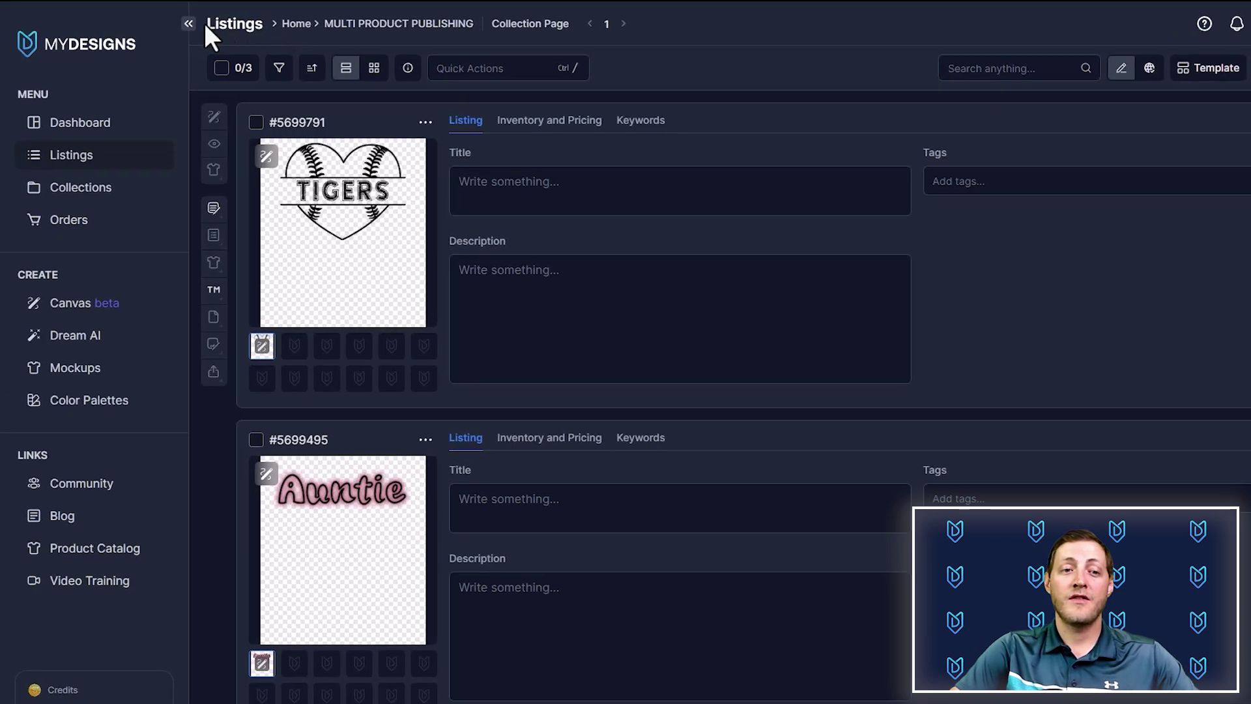
pyautogui.moveTo(183, 21); pyautogui.dragTo(229, 20)
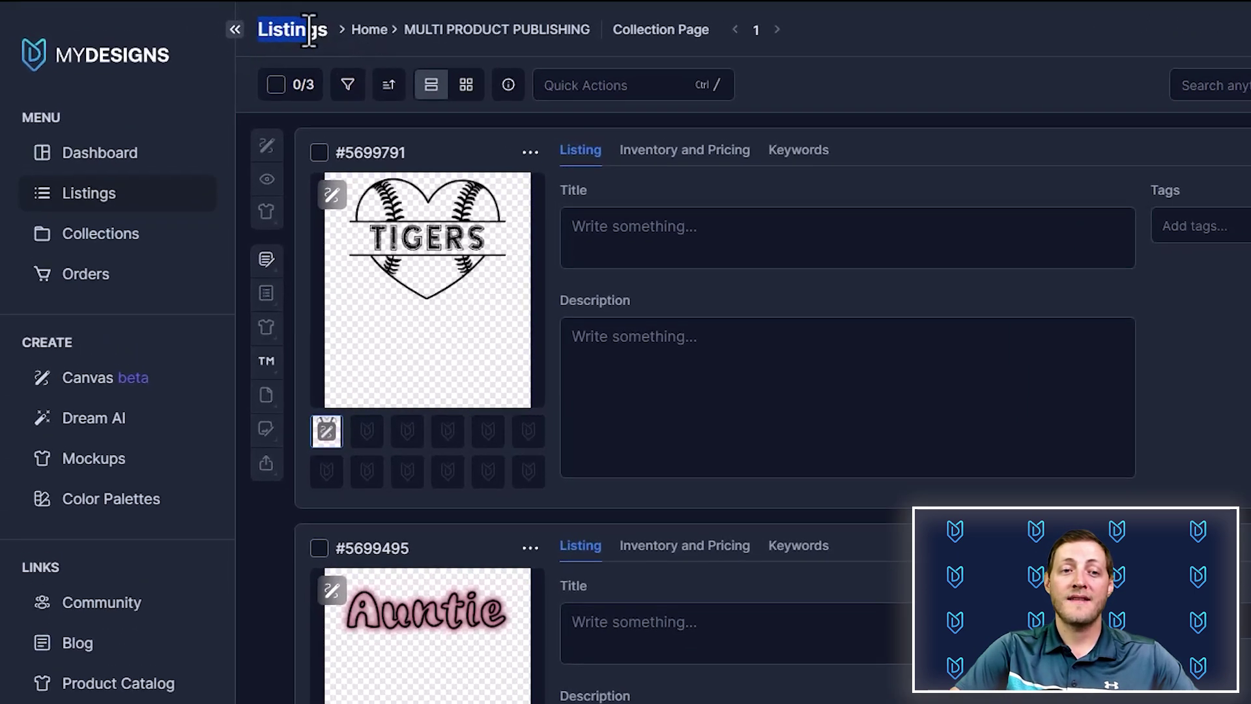
pyautogui.click(418, 36)
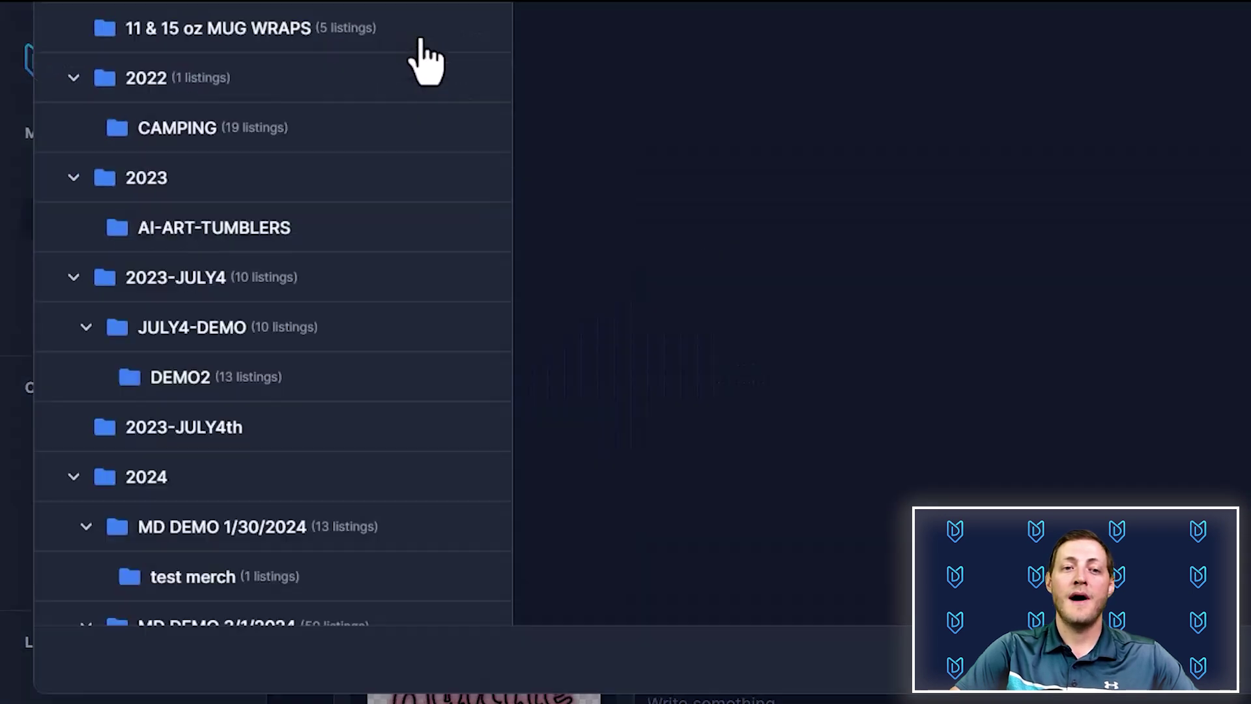
pyautogui.click(732, 288)
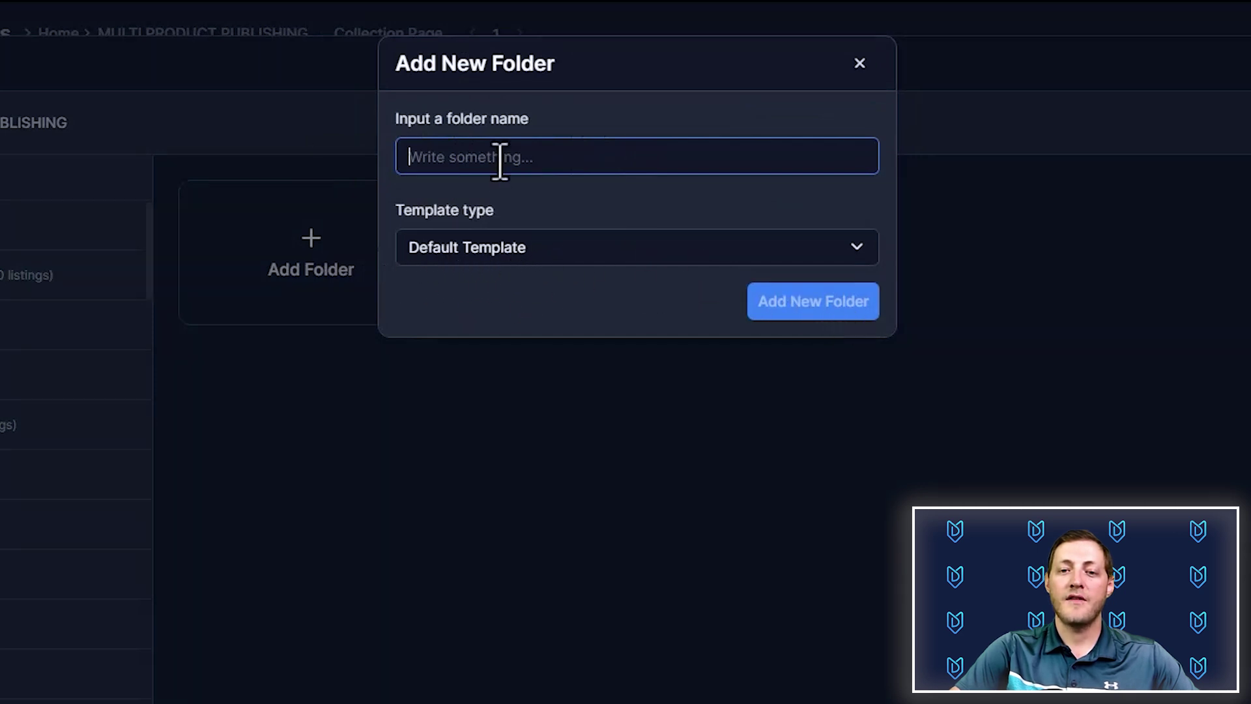
pyautogui.write('F')
pyautogui.click(582, 257)
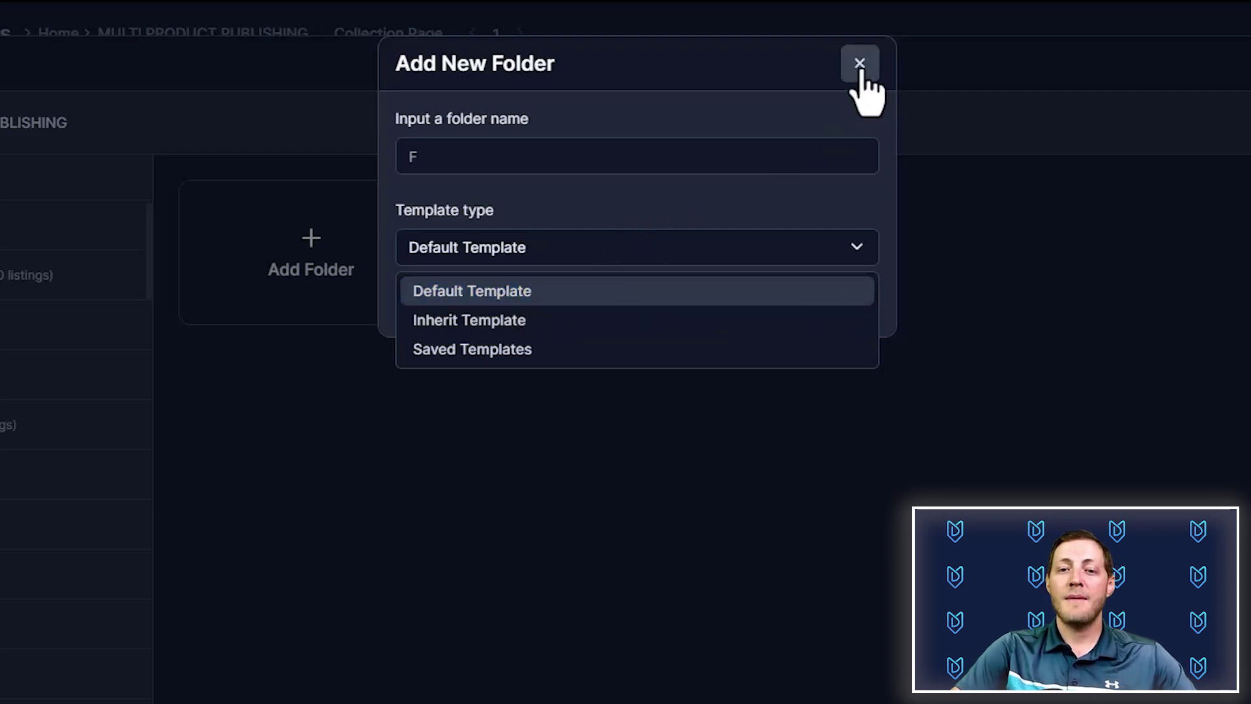
pyautogui.click(860, 63)
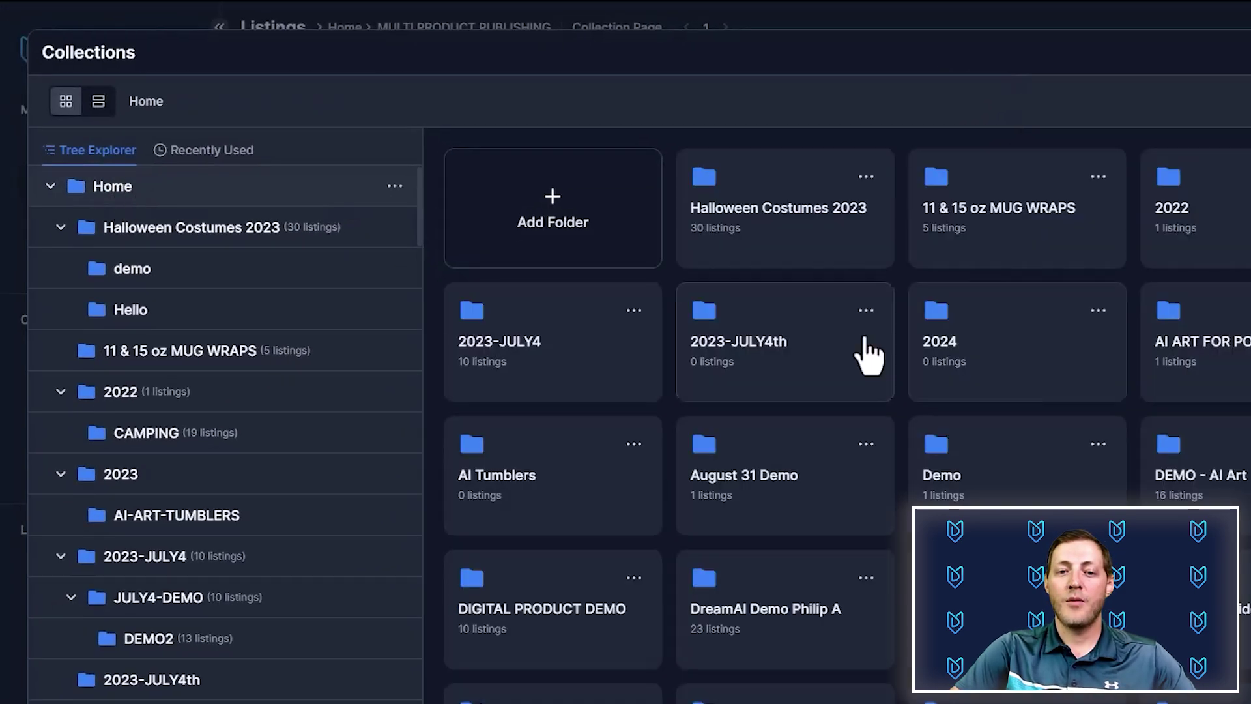
# Select and open the MULTI PRODUCT PUBLISHING folder
pyautogui.scroll(-5, 1062, 384)
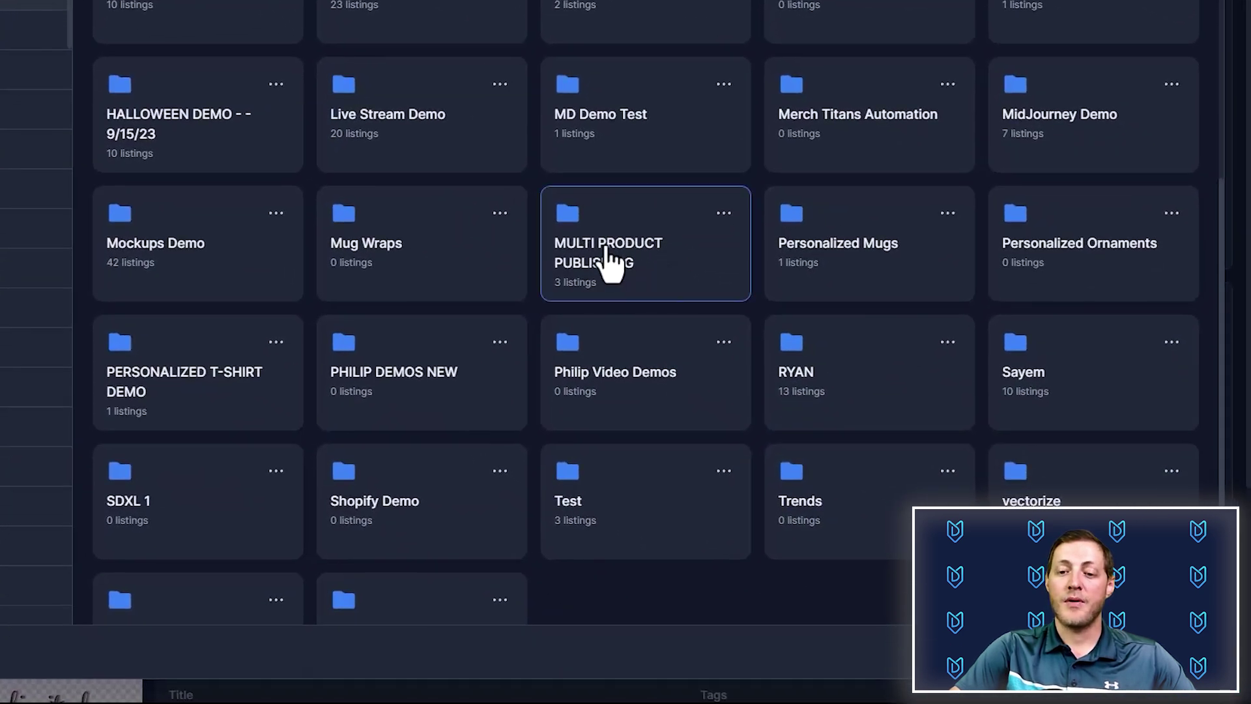
pyautogui.click(710, 319)
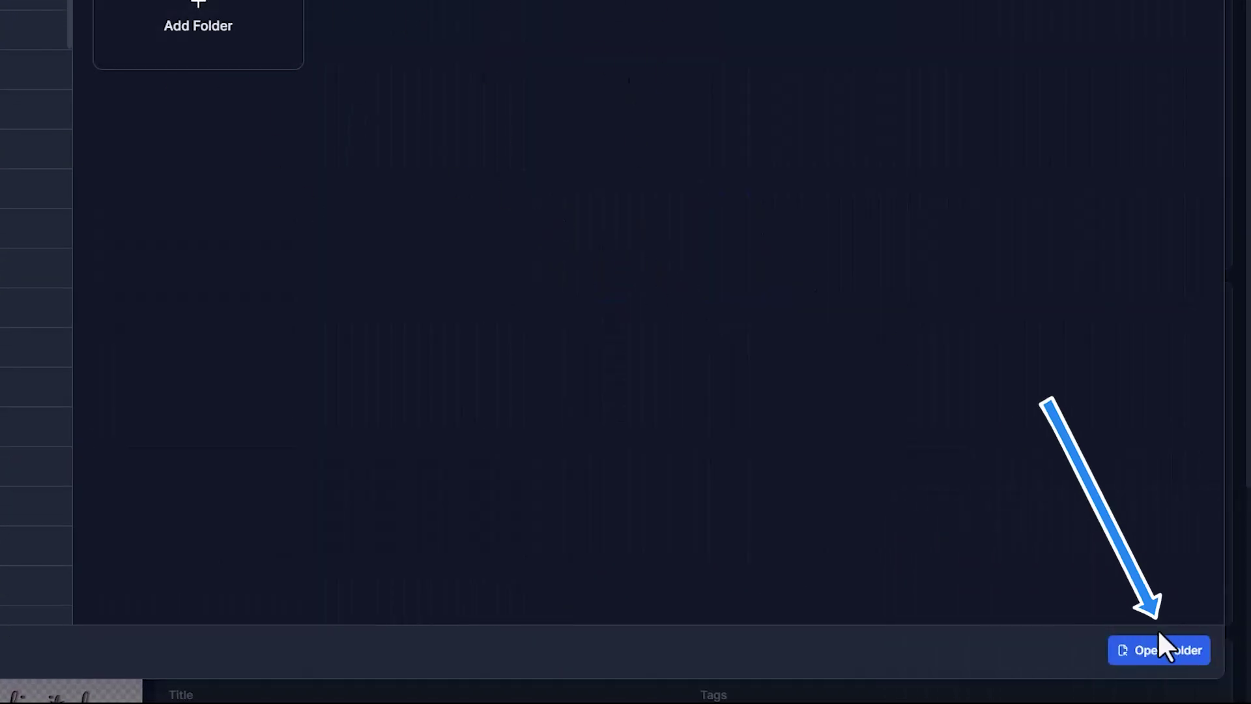
pyautogui.click(1165, 652)
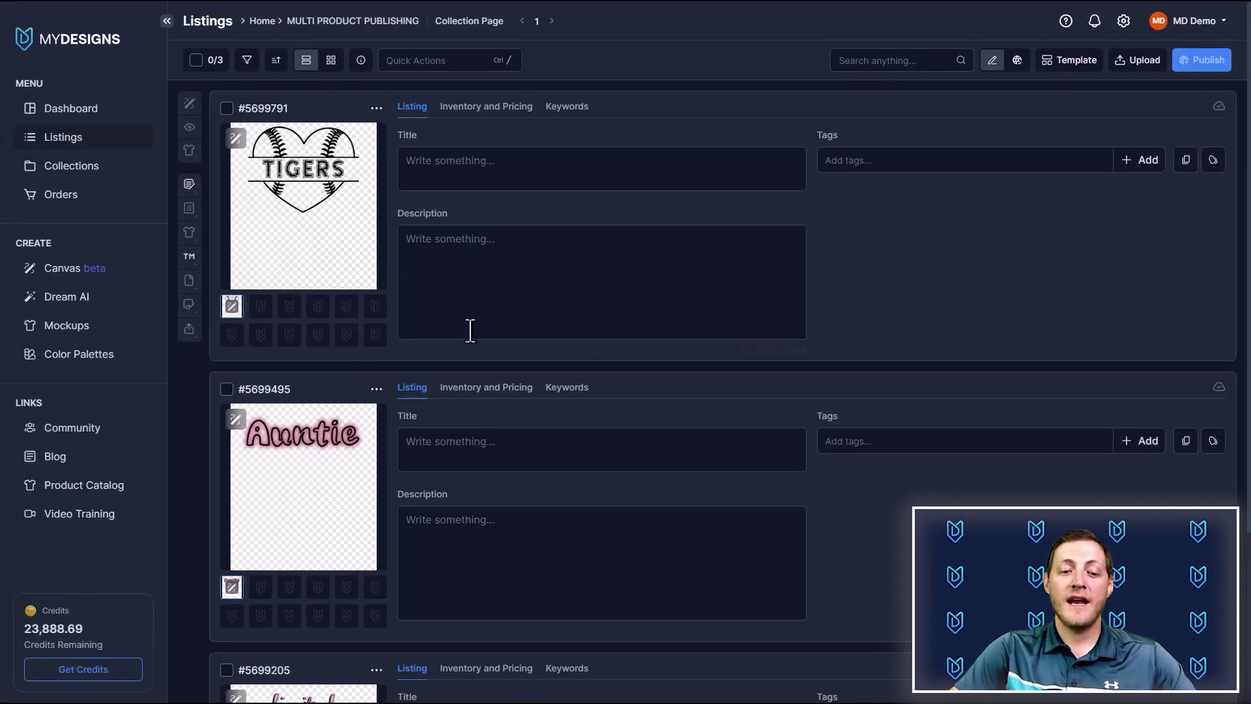
# Start a blank Canvas on the SwiftPOD Bella 3001 front print area
pyautogui.scroll(-3, 323, 362)
pyautogui.scroll(3, 349, 274)
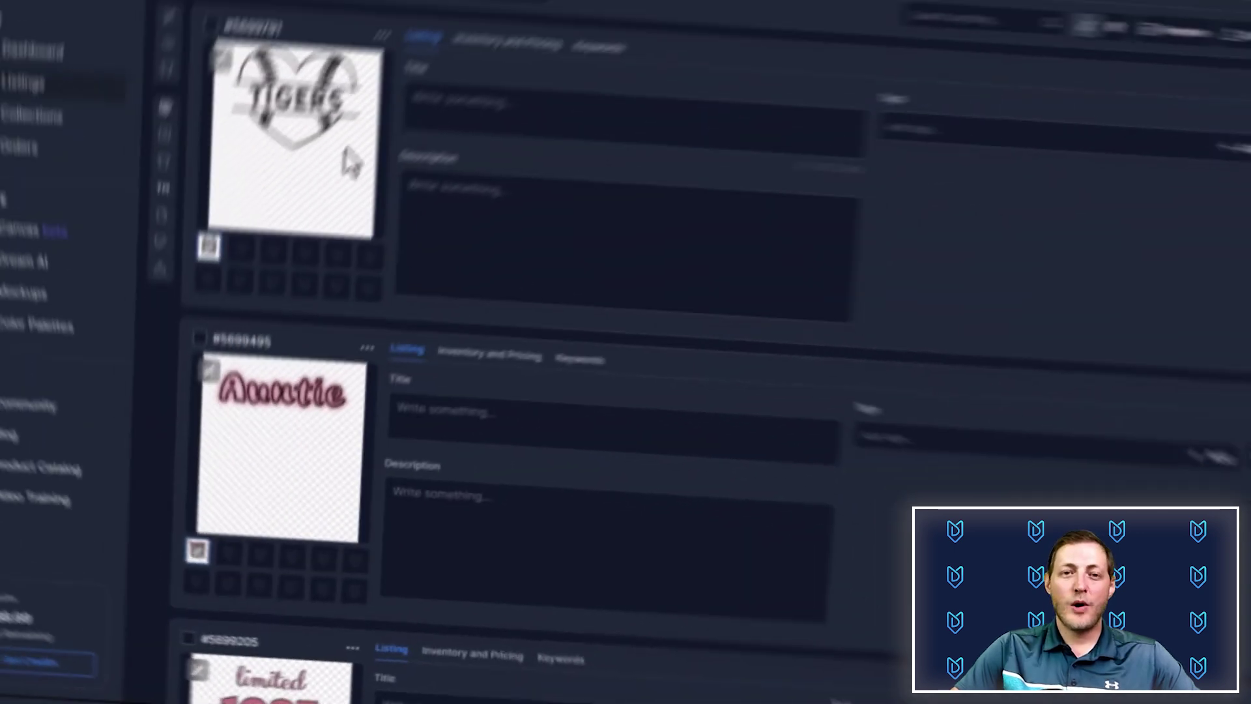
pyautogui.scroll(-1, 354, 189)
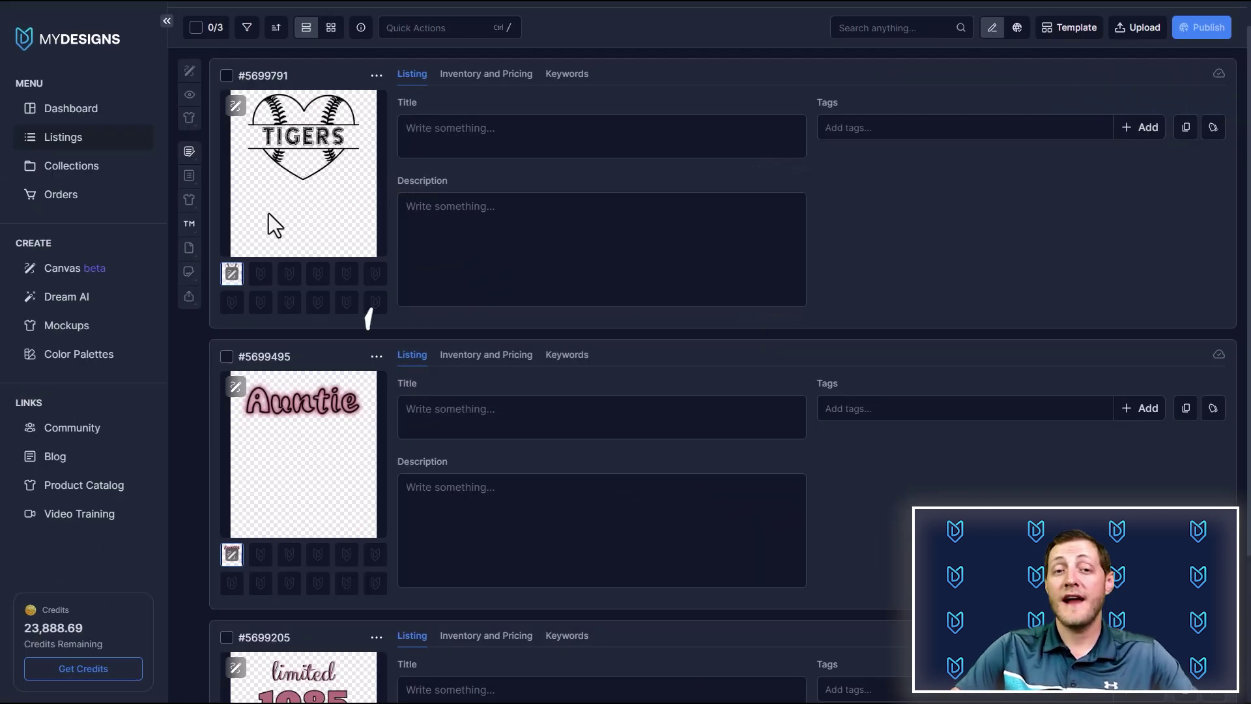
pyautogui.click(56, 268)
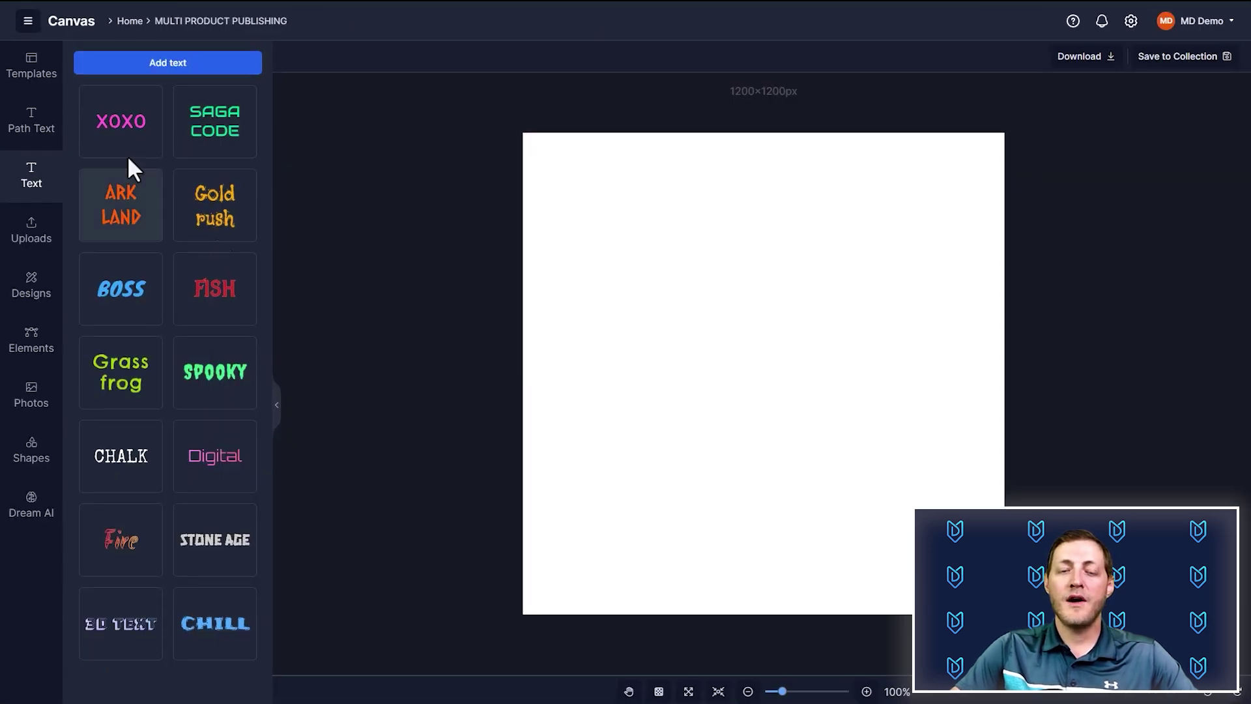
pyautogui.click(759, 334)
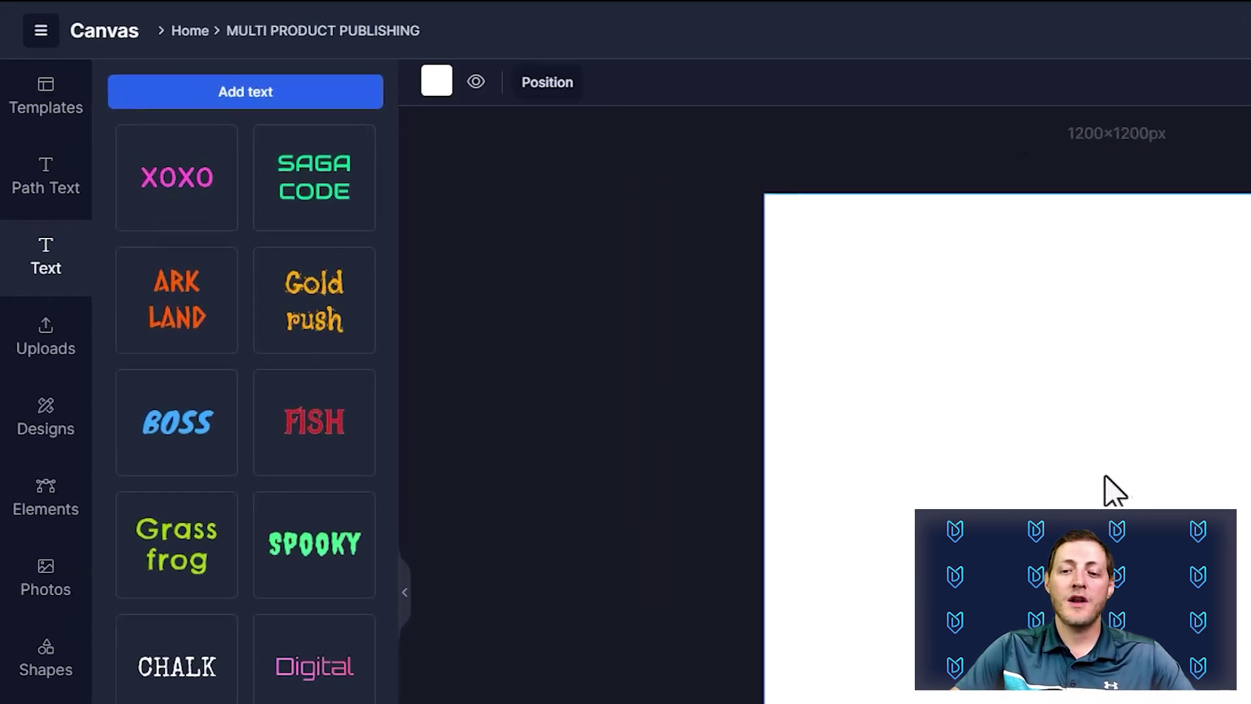
pyautogui.click(47, 99)
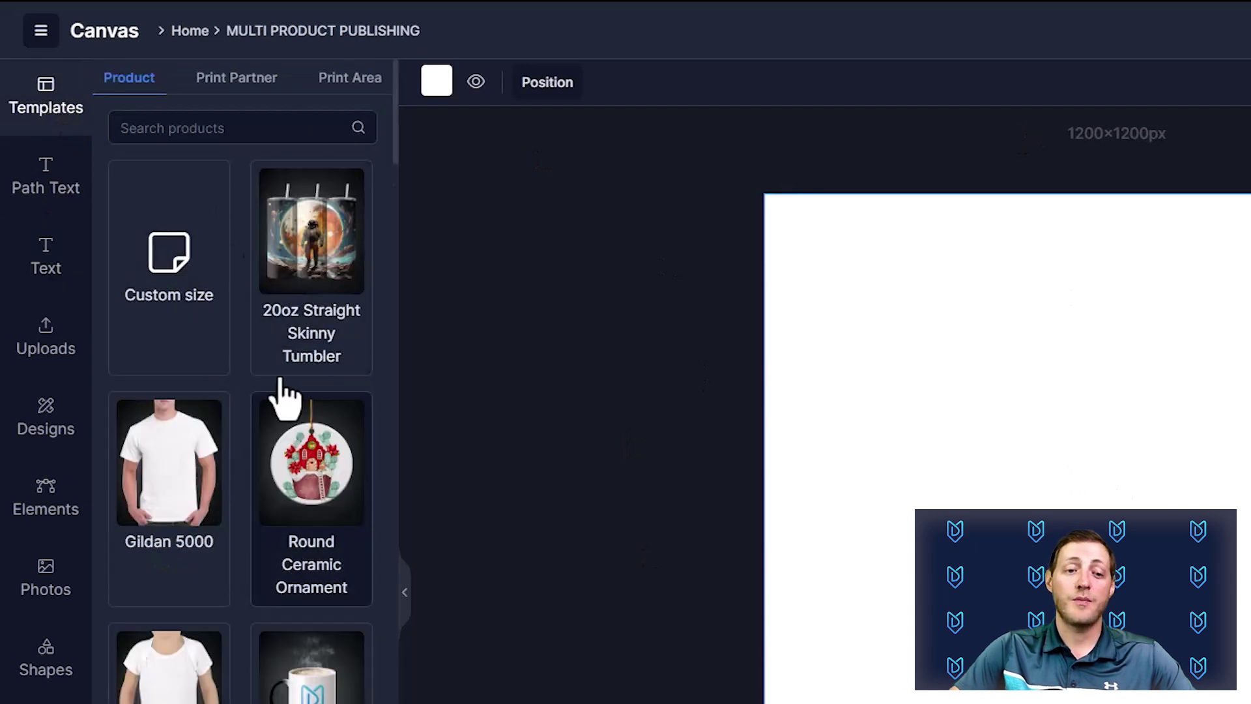
pyautogui.click(221, 128)
pyautogui.write('bELLA 3001')
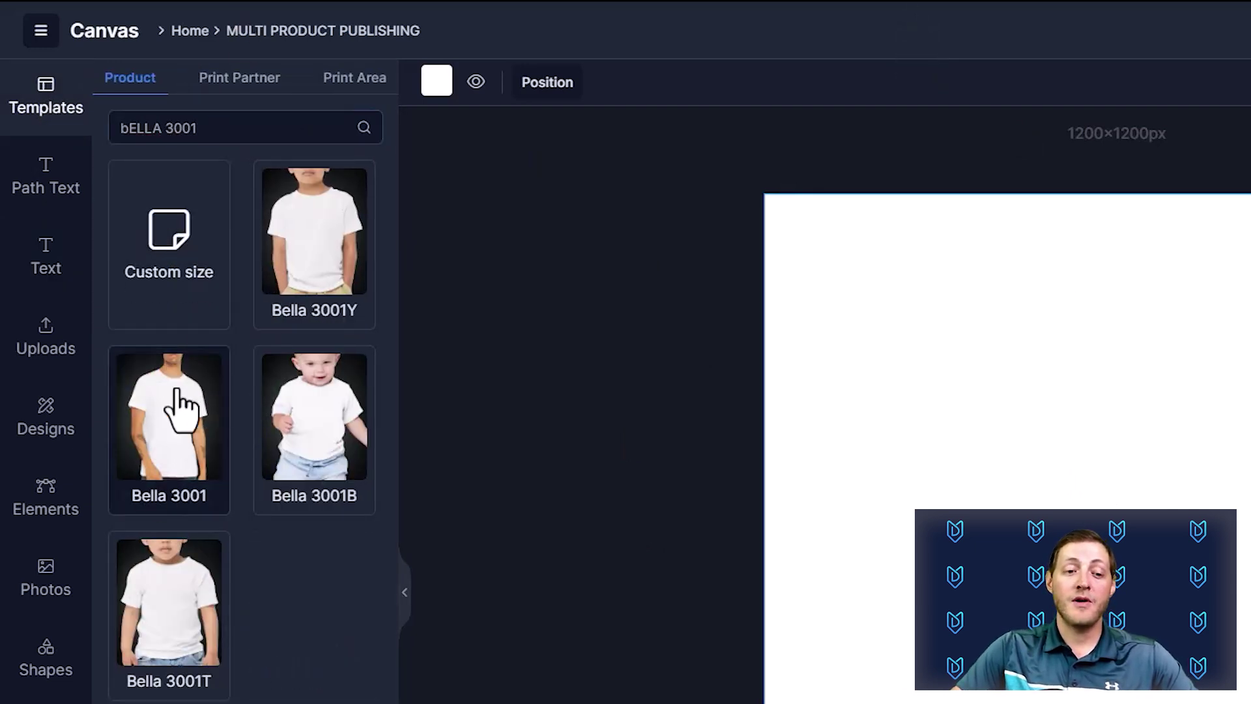
pyautogui.click(187, 449)
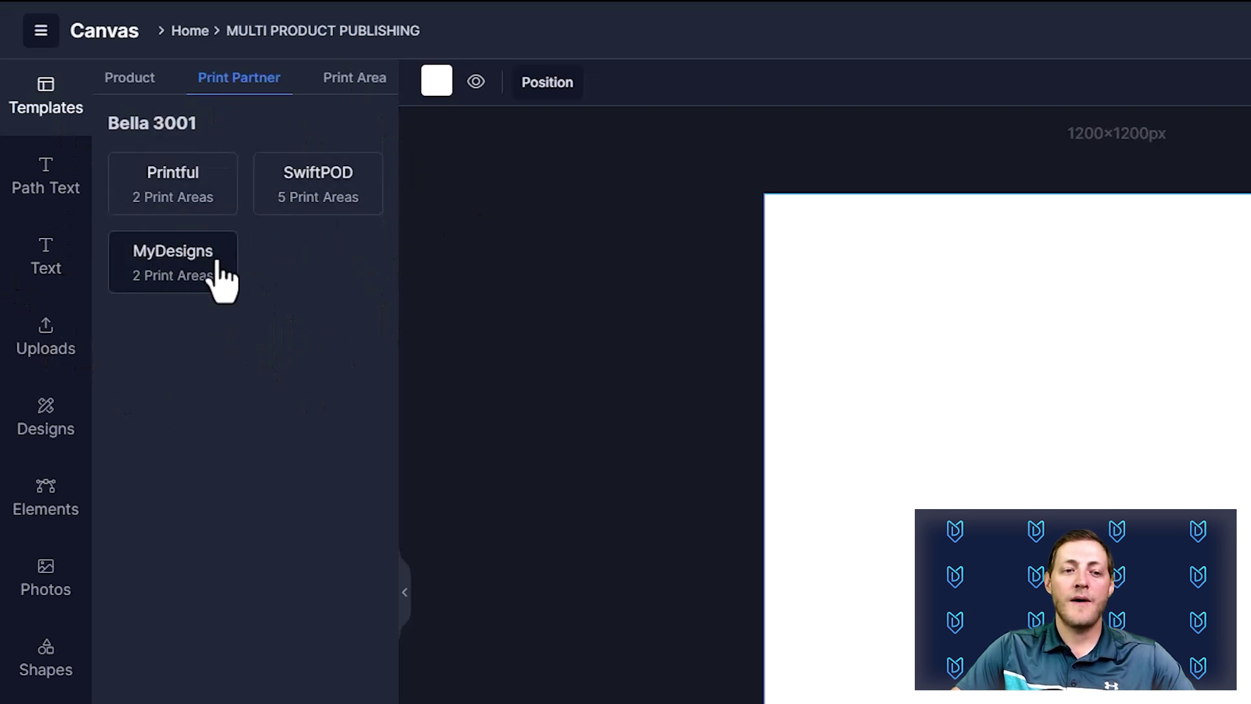
pyautogui.click(343, 196)
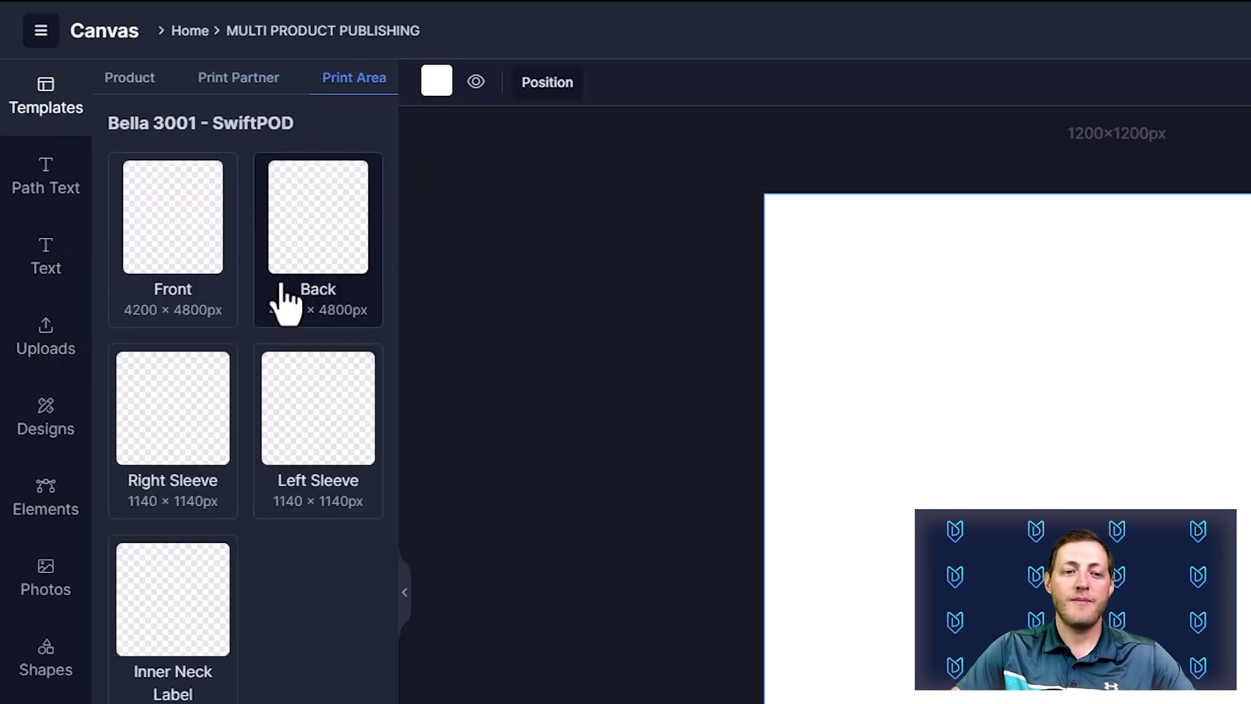
pyautogui.click(168, 277)
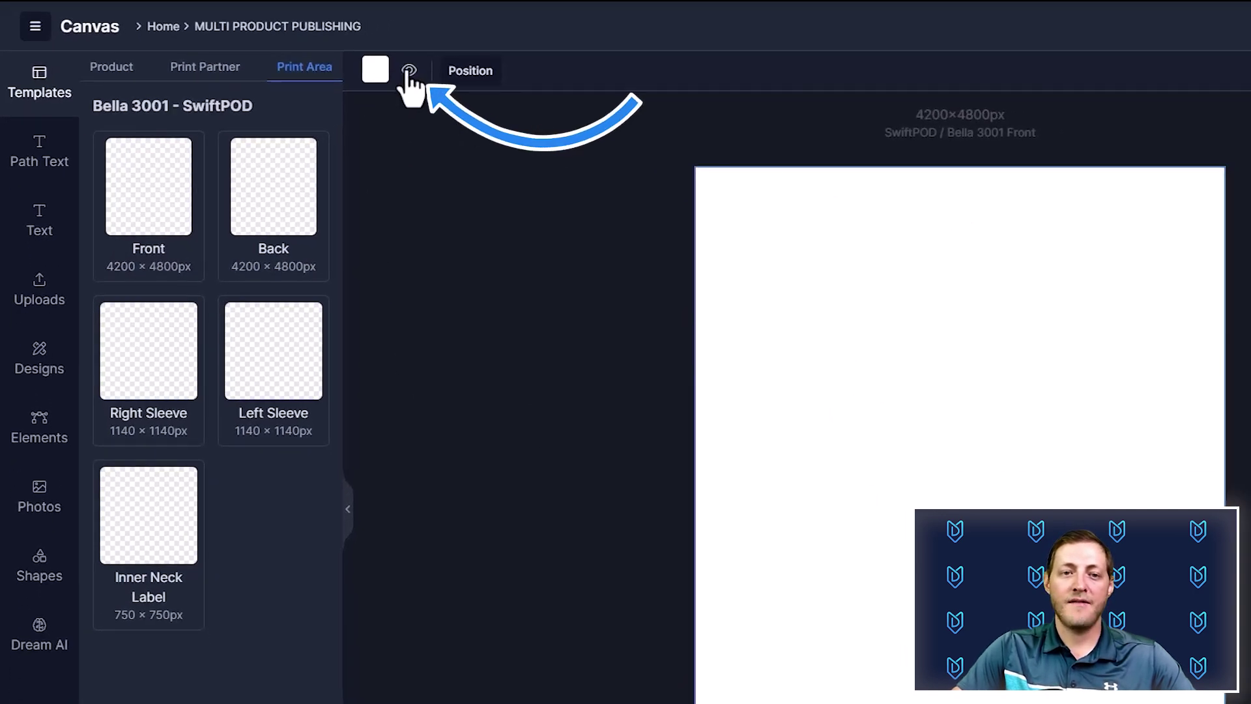
# Make the canvas background transparent and browse text presets, elements and the AI generator
pyautogui.click(409, 70)
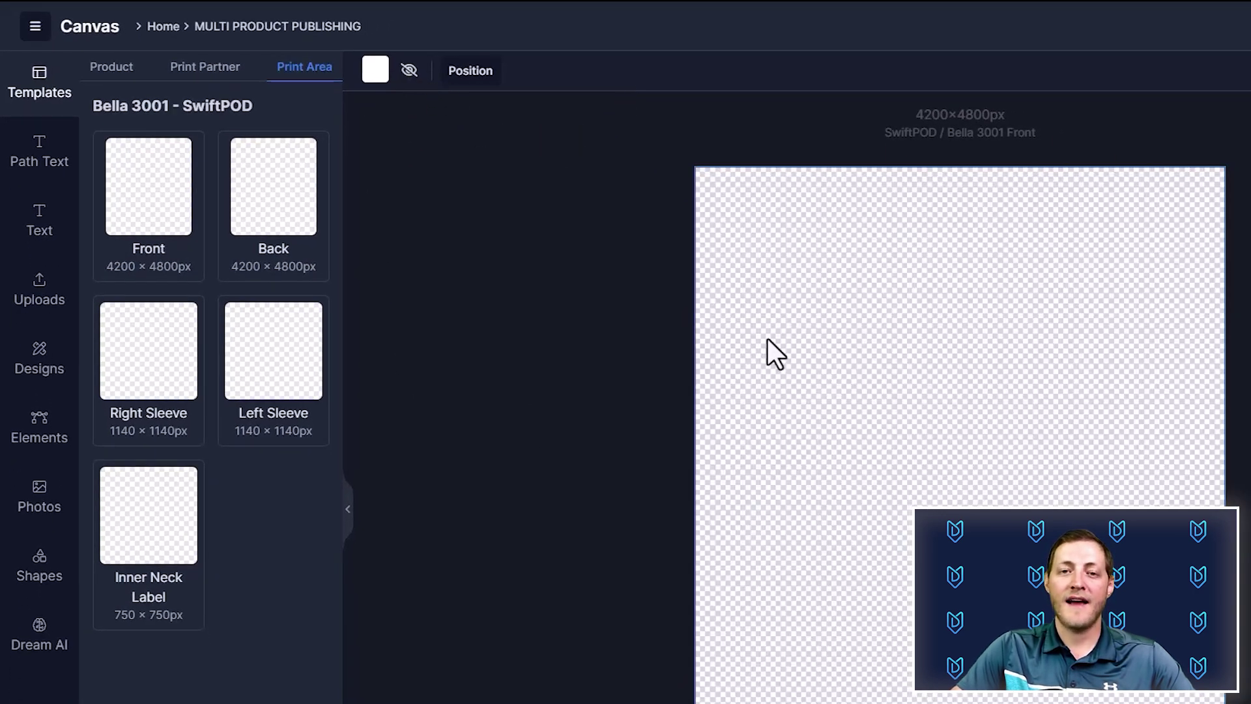
pyautogui.click(53, 237)
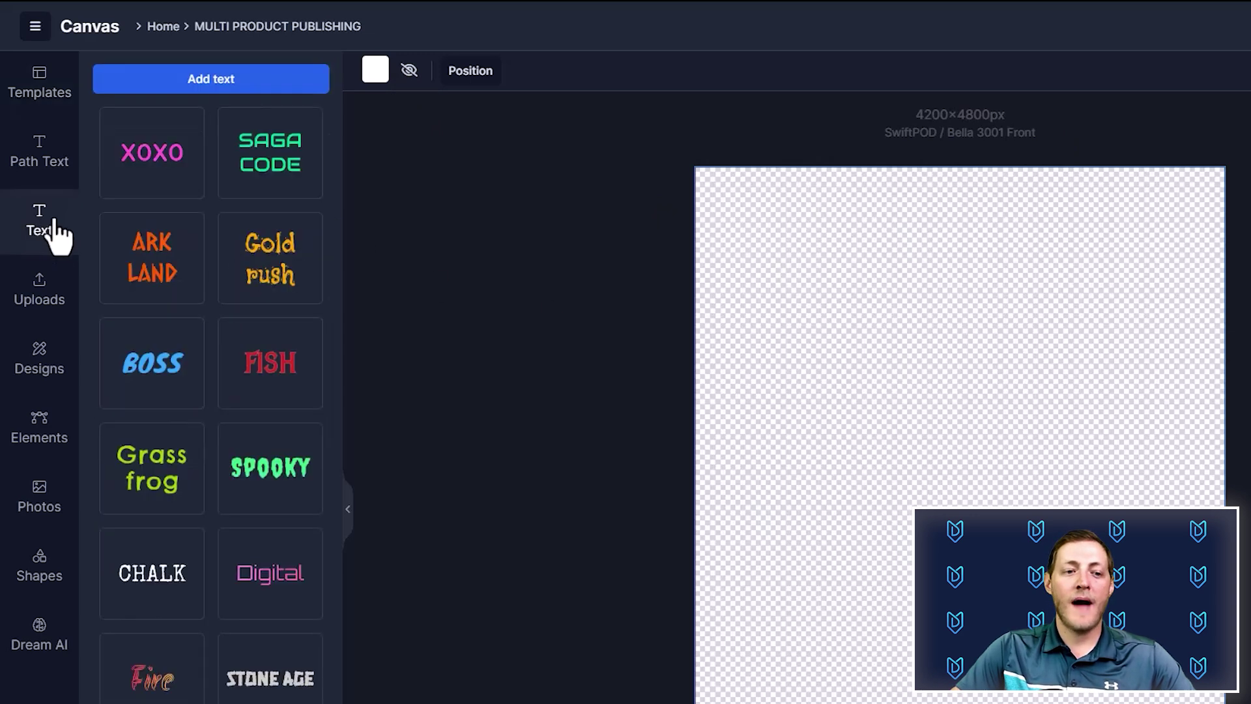
pyautogui.click(40, 432)
pyautogui.click(43, 629)
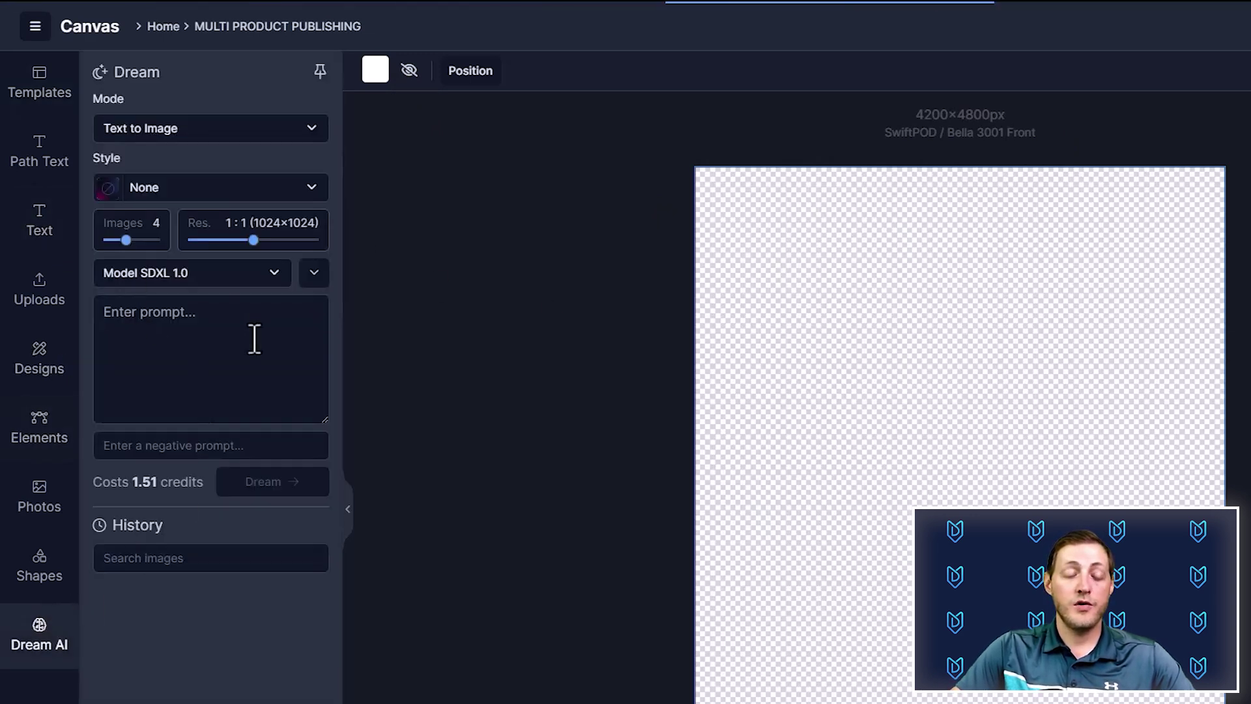
pyautogui.scroll(-3, 212, 502)
pyautogui.scroll(1, 196, 495)
pyautogui.scroll(2, 177, 512)
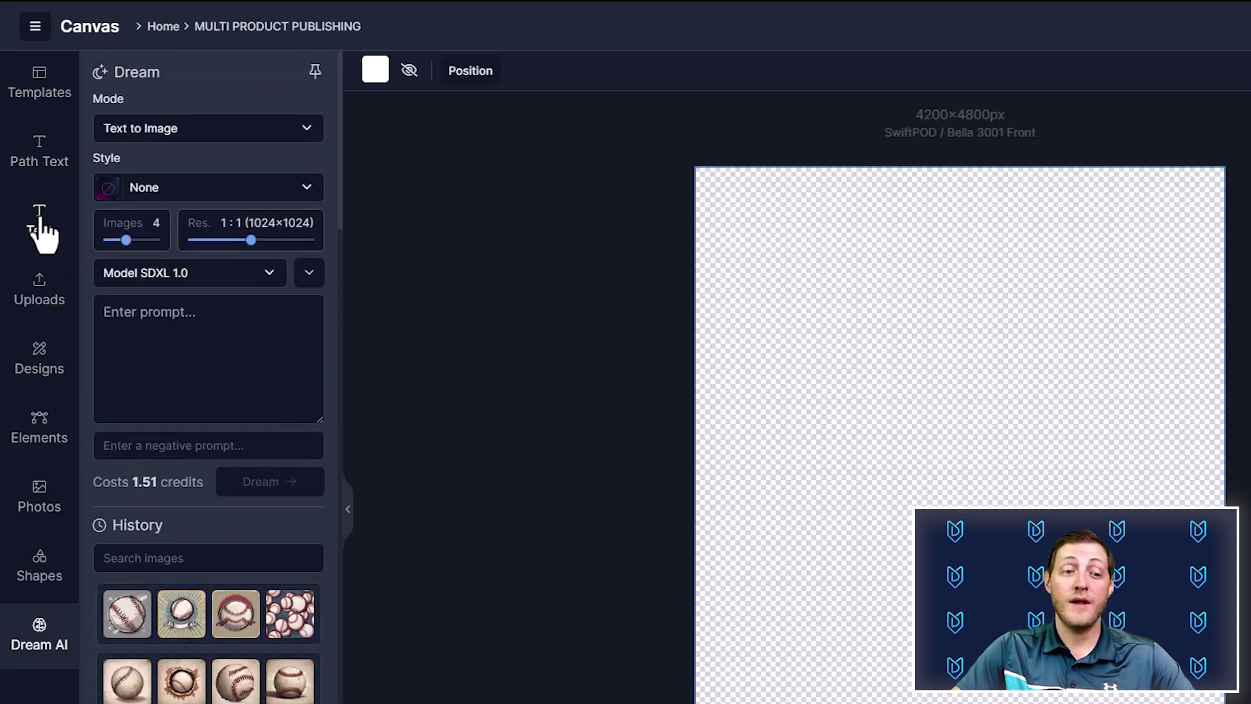
pyautogui.click(39, 225)
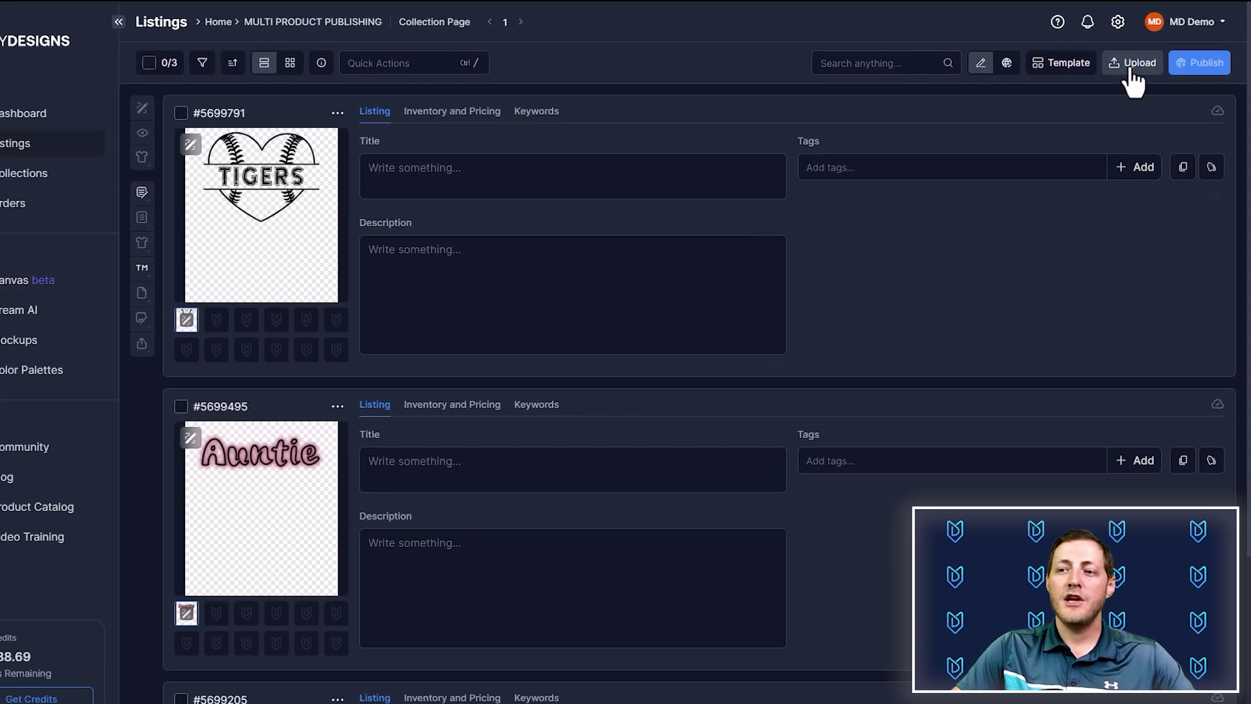
# Open the Upload Files window and close it again
pyautogui.click(1139, 63)
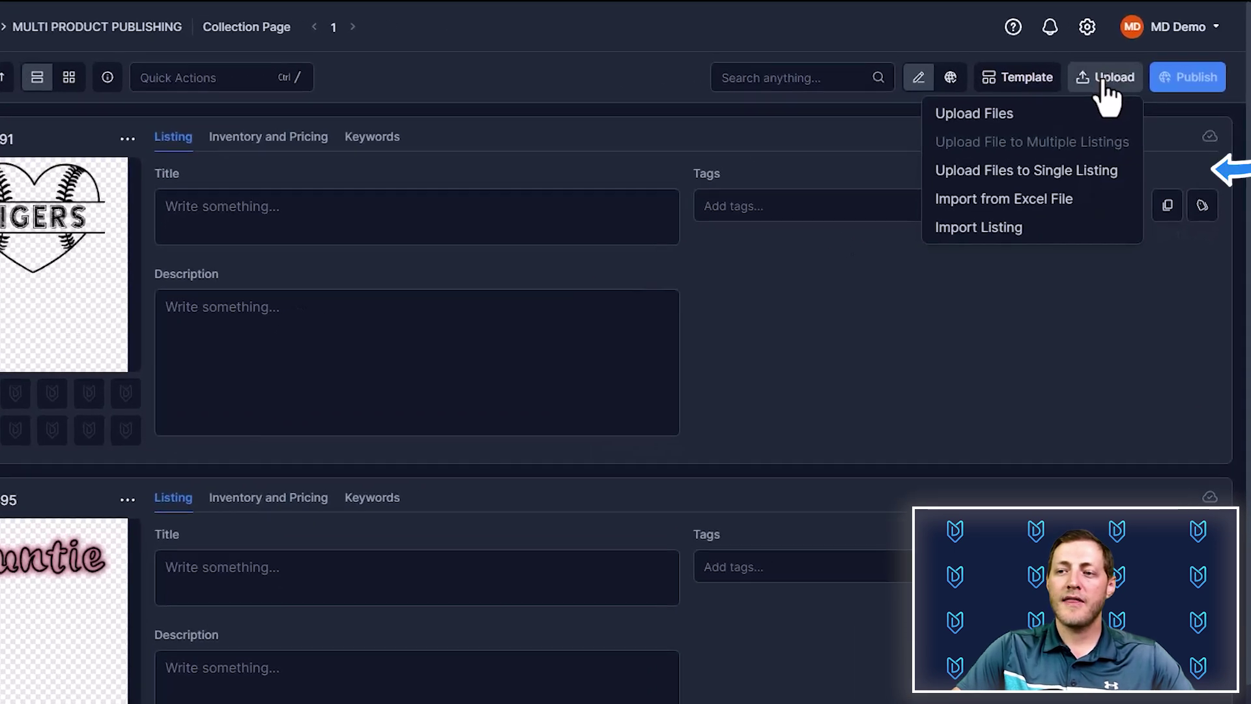
pyautogui.click(1056, 91)
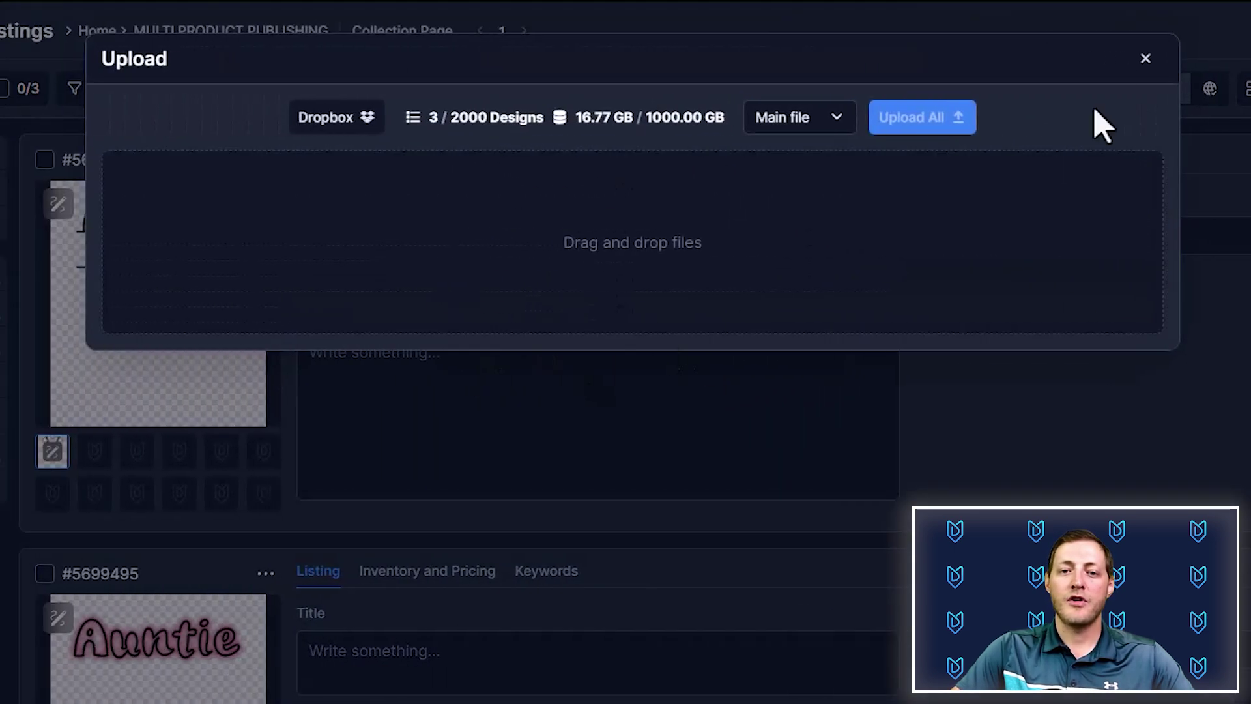
pyautogui.click(1145, 58)
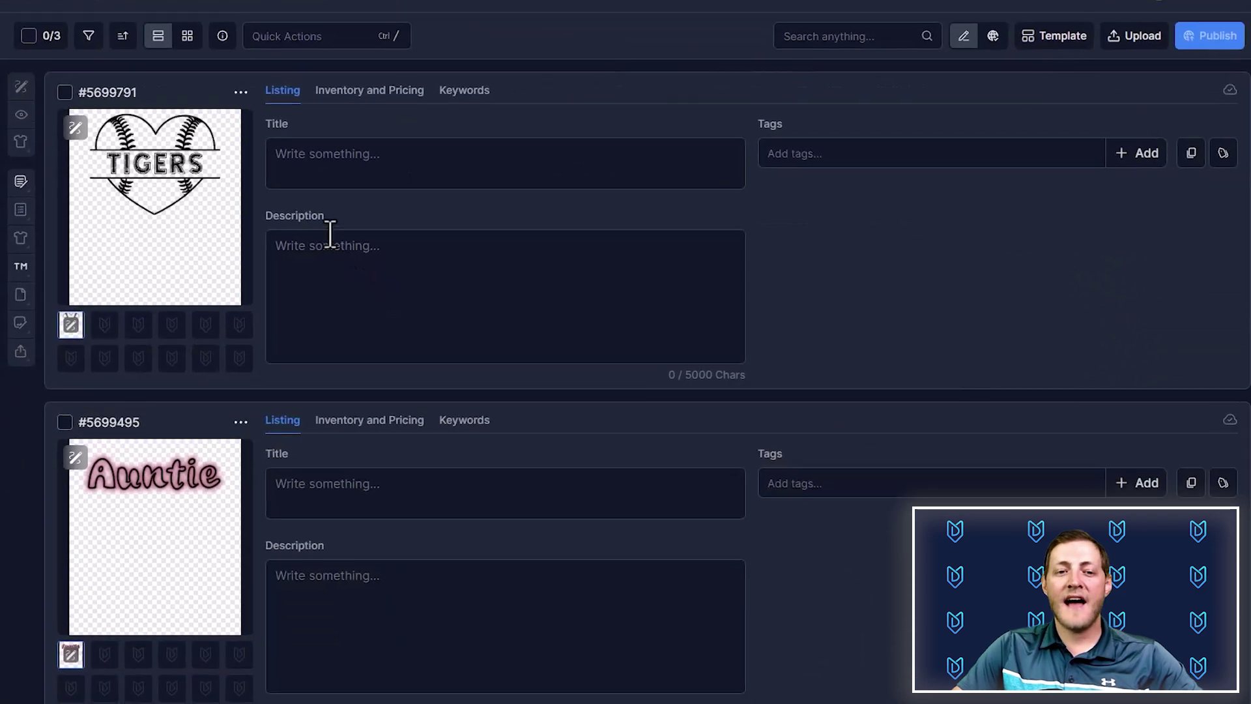
# Scroll down the listings and open the limited 1985 design for editing
pyautogui.scroll(-3, 257, 271)
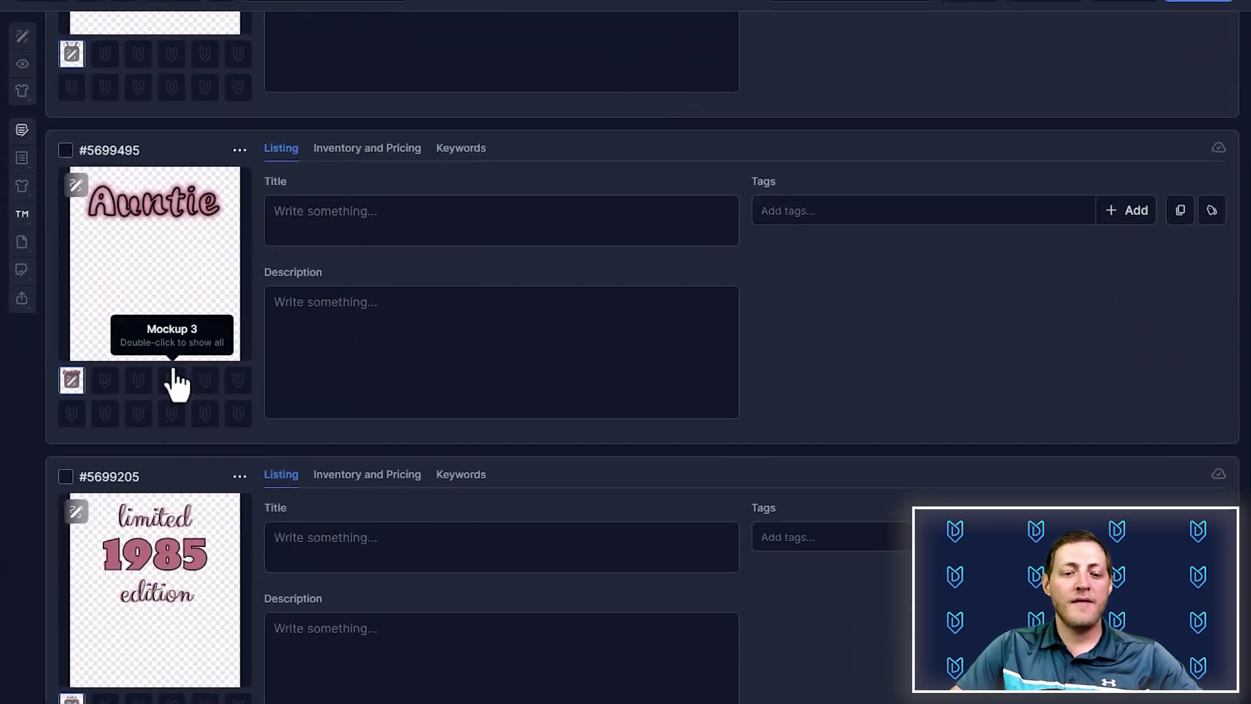
pyautogui.scroll(3, 201, 287)
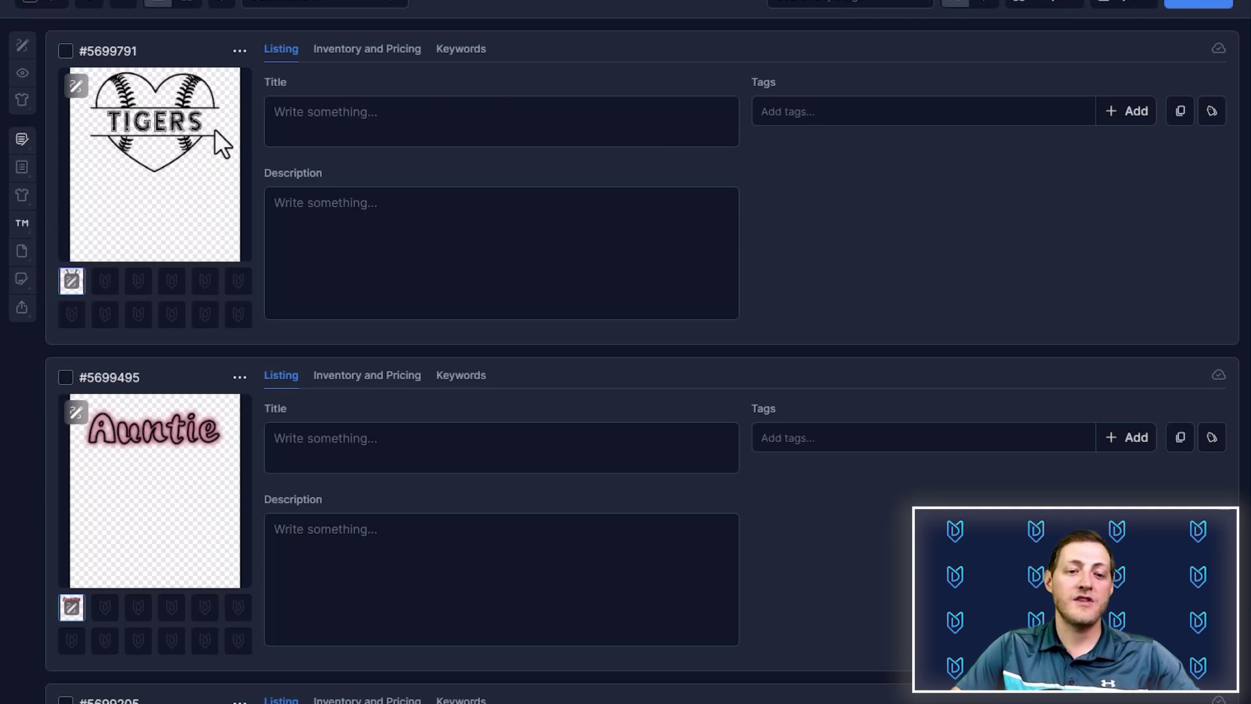
pyautogui.scroll(-2, 147, 362)
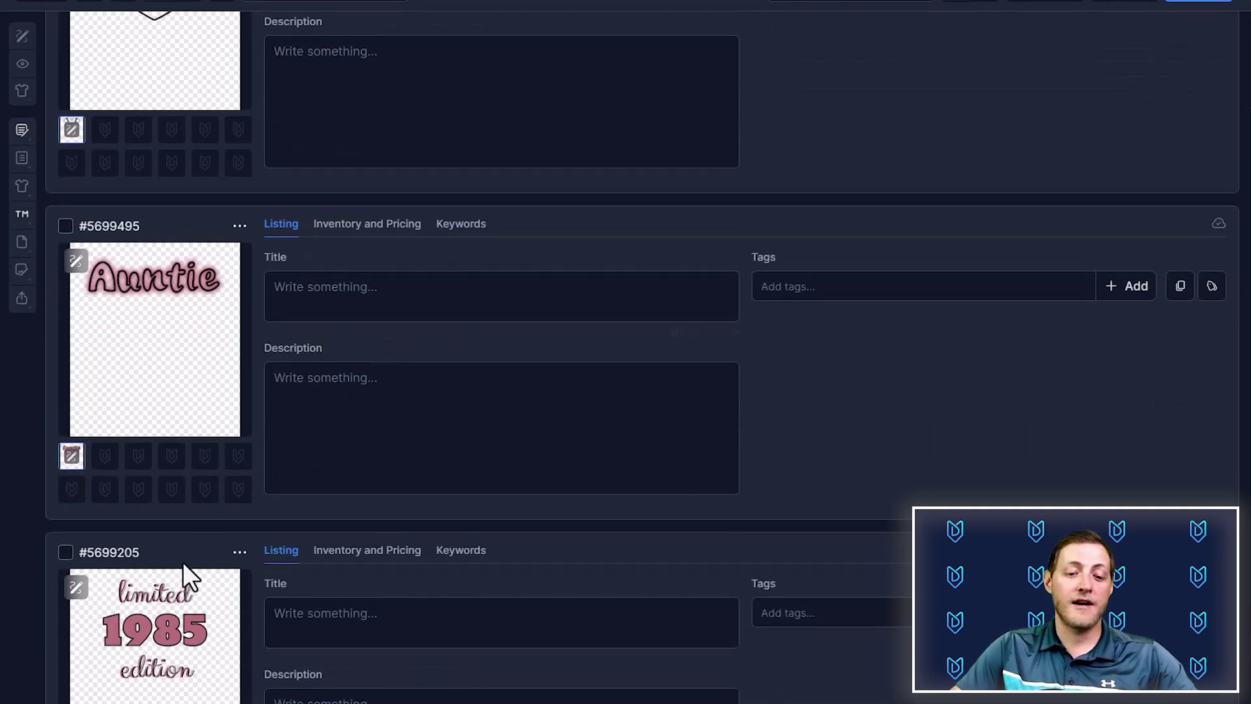
pyautogui.scroll(-1, 182, 562)
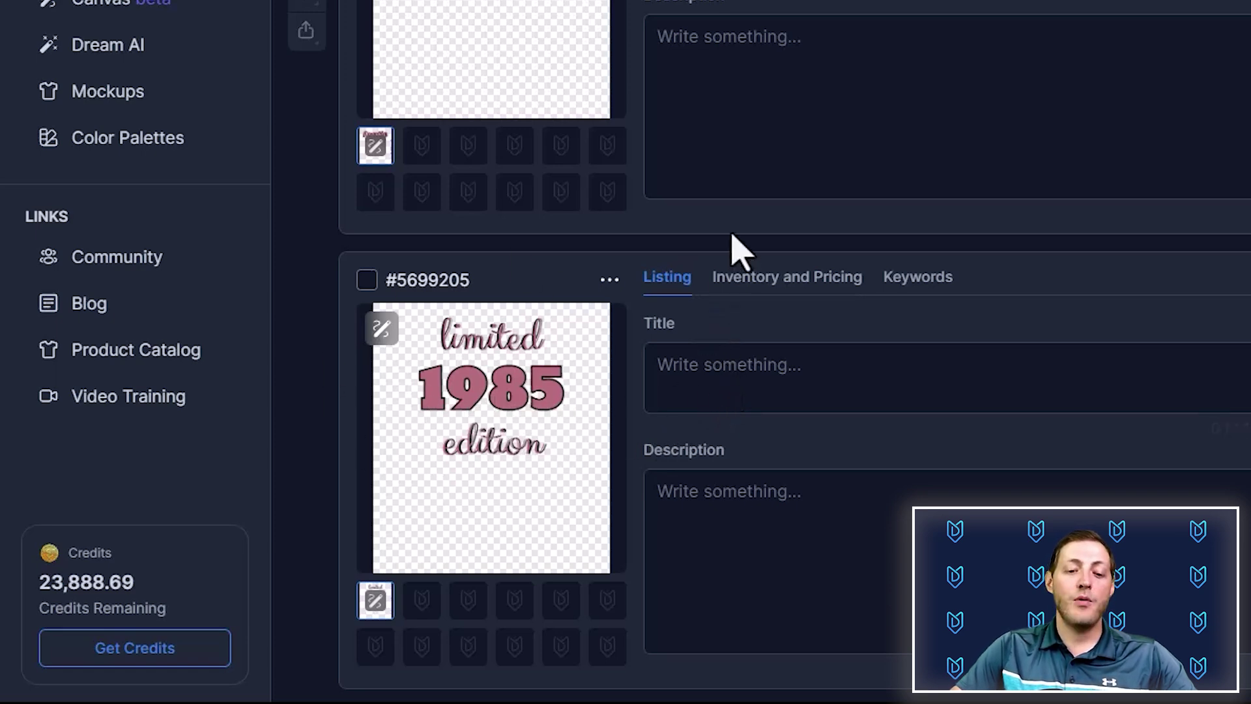
pyautogui.click(380, 329)
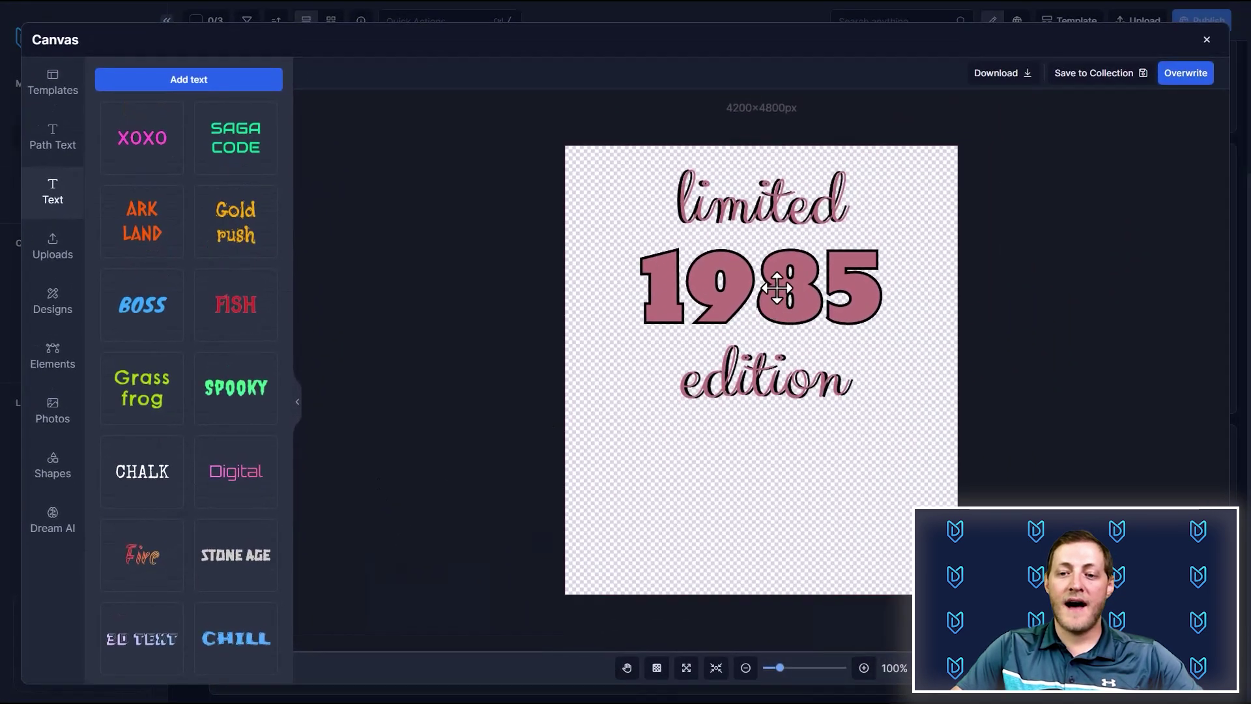
# Change the design's year text from 1985 to 1990
pyautogui.click(777, 287)
pyautogui.doubleClick(776, 287)
pyautogui.moveTo(876, 287); pyautogui.dragTo(779, 280)
pyautogui.write('90')
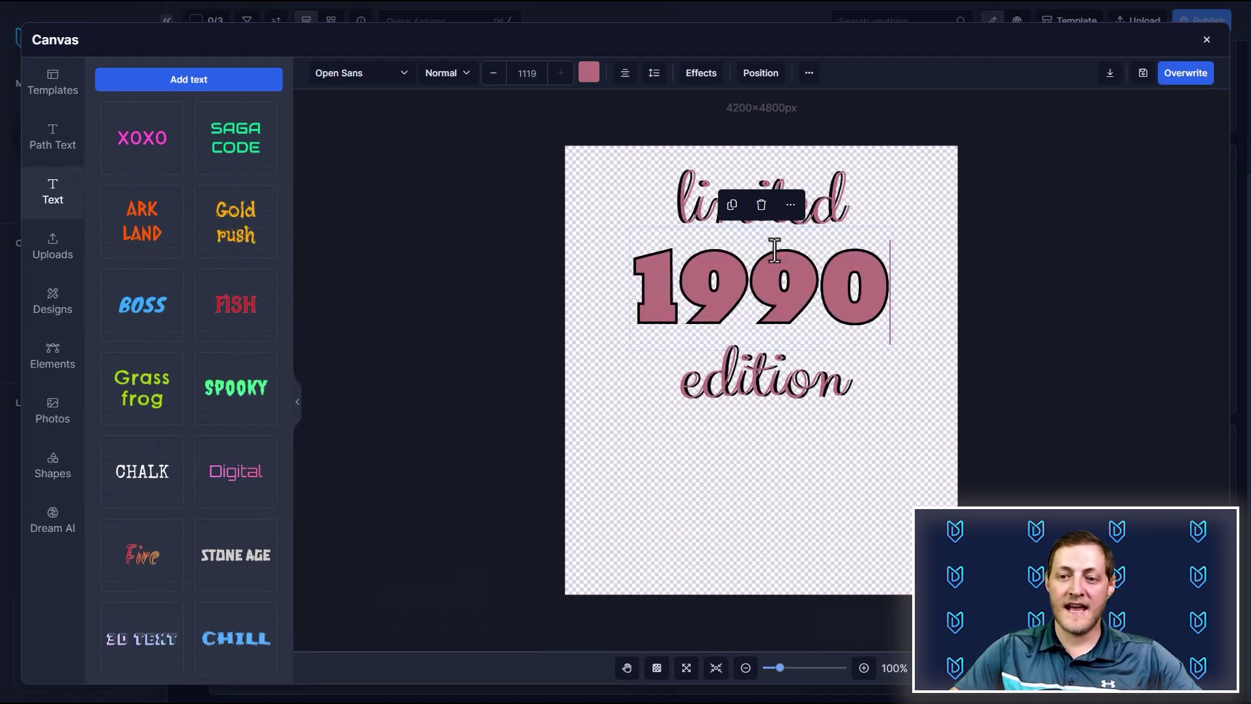
pyautogui.click(1002, 261)
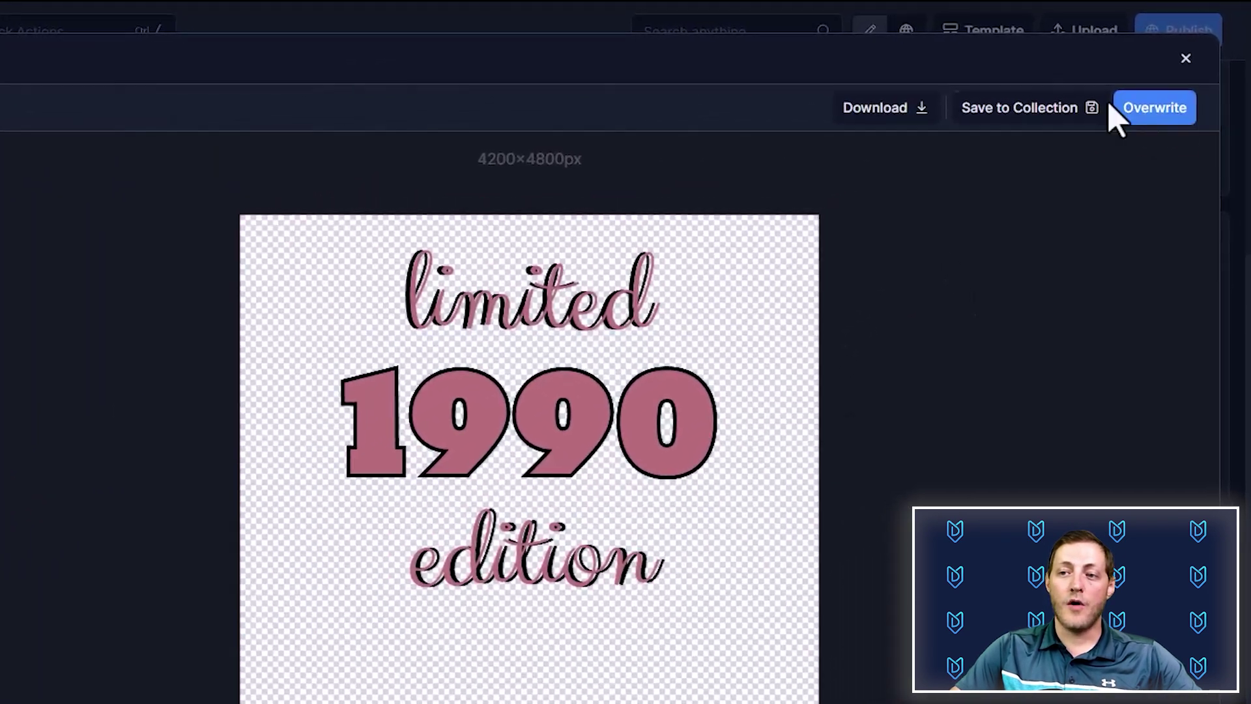
# Save the 1990 version over the original design
pyautogui.click(1023, 111)
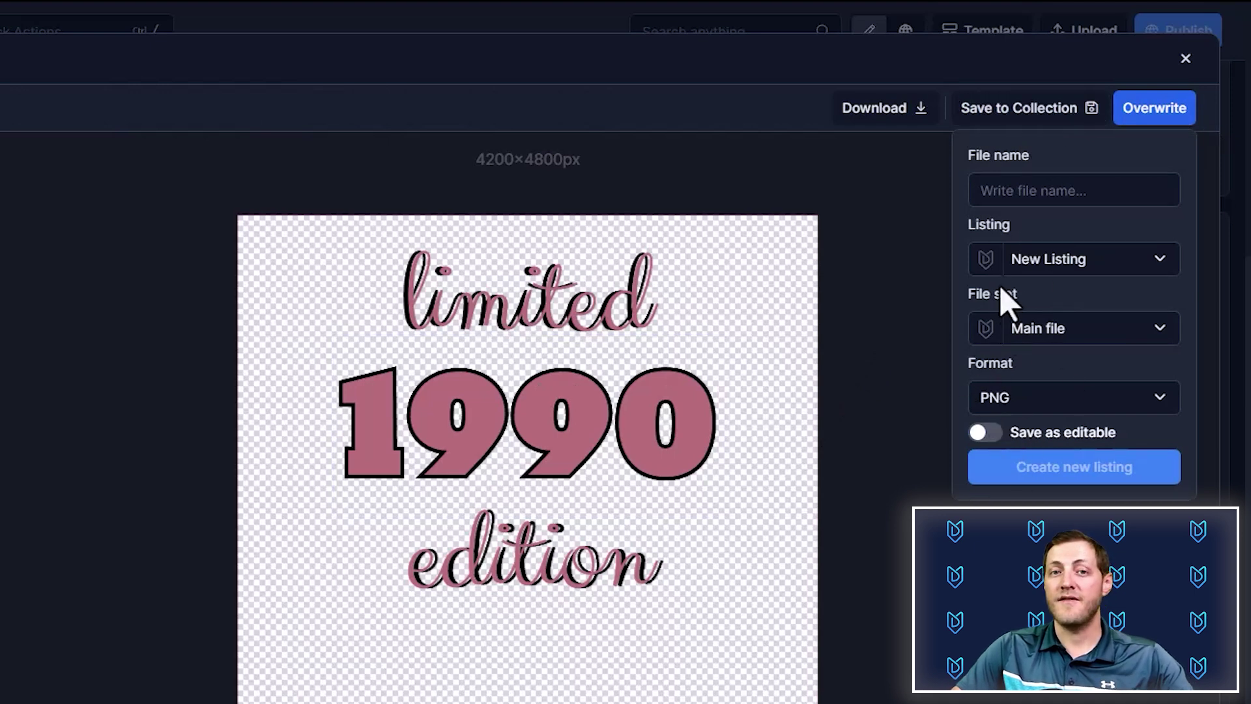
pyautogui.click(916, 306)
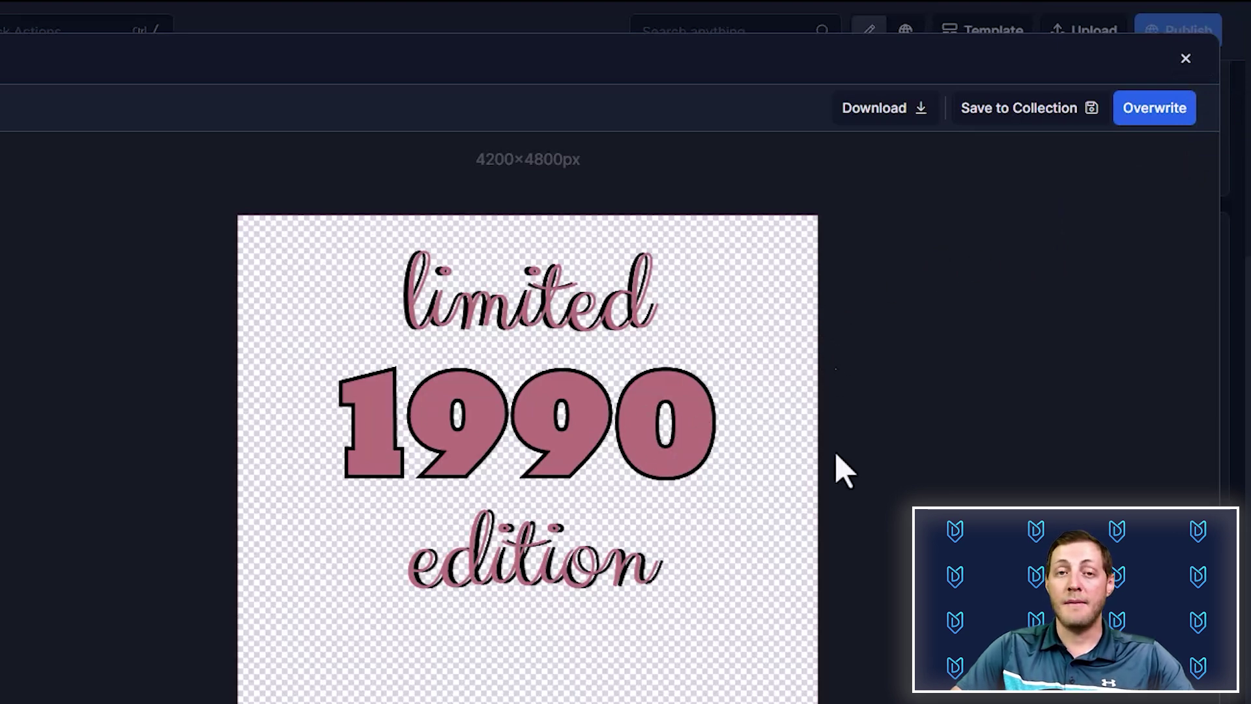
pyautogui.click(1173, 108)
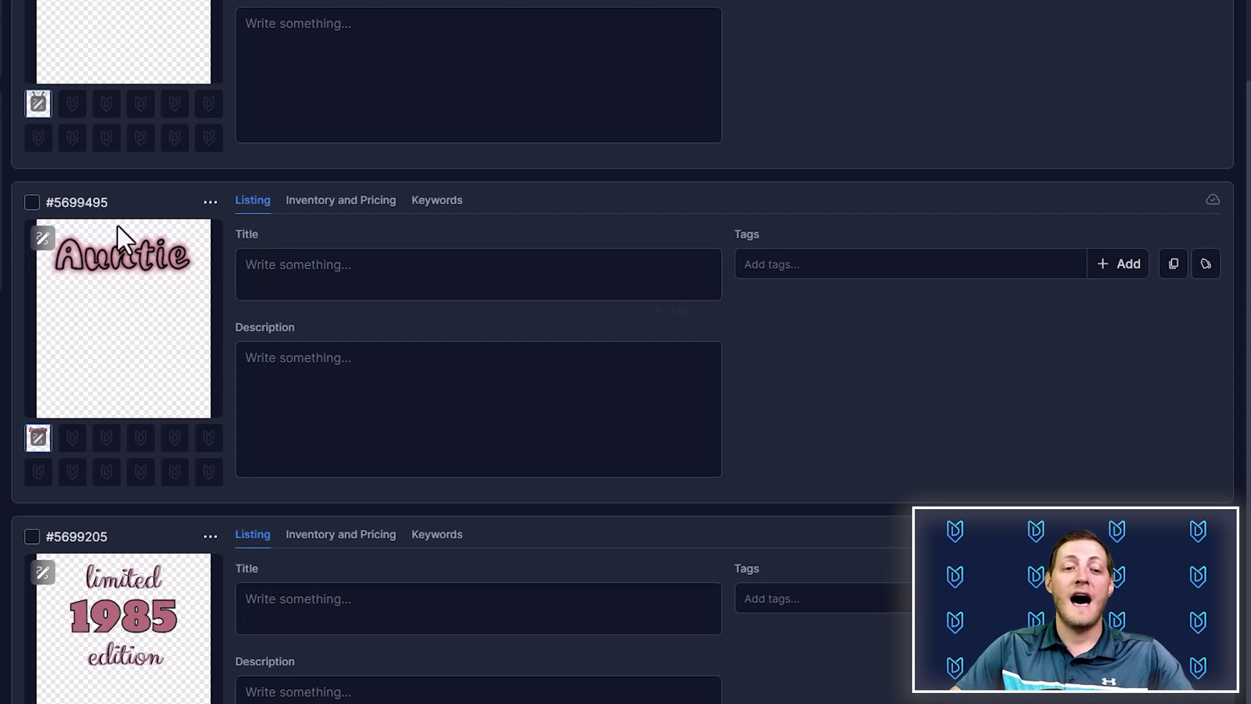
pyautogui.click(40, 241)
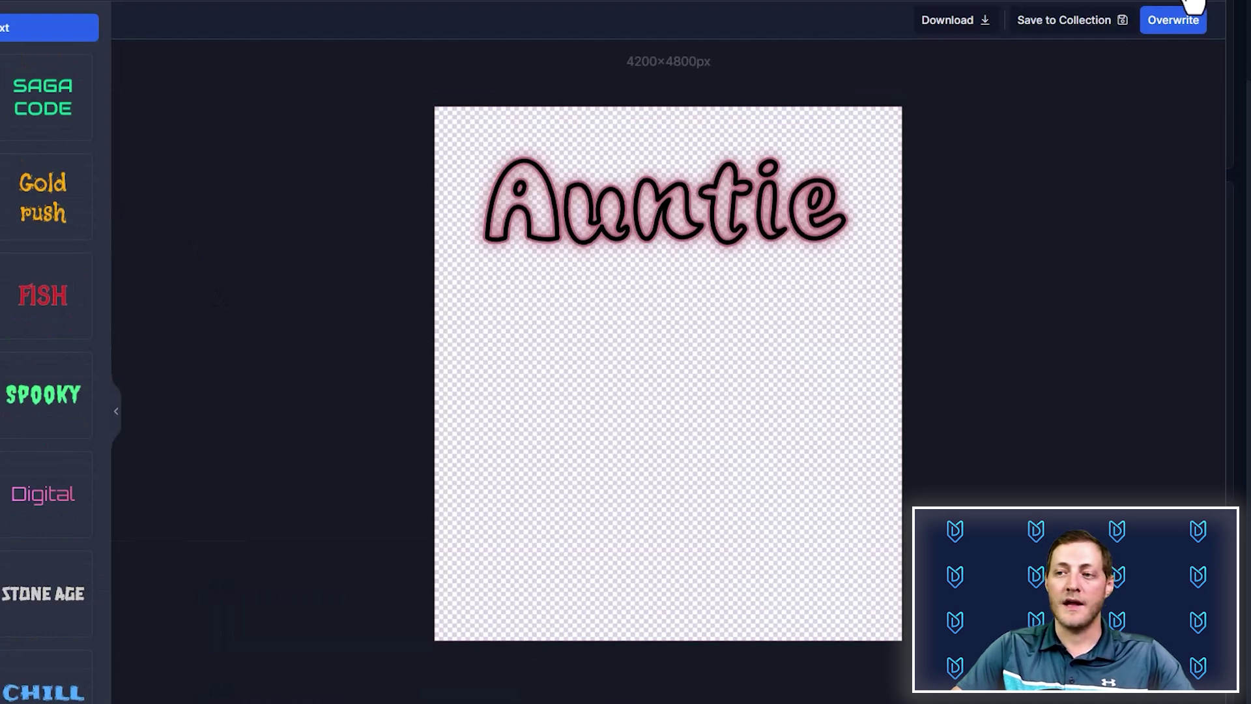
pyautogui.click(1173, 20)
pyautogui.scroll(3, 209, 254)
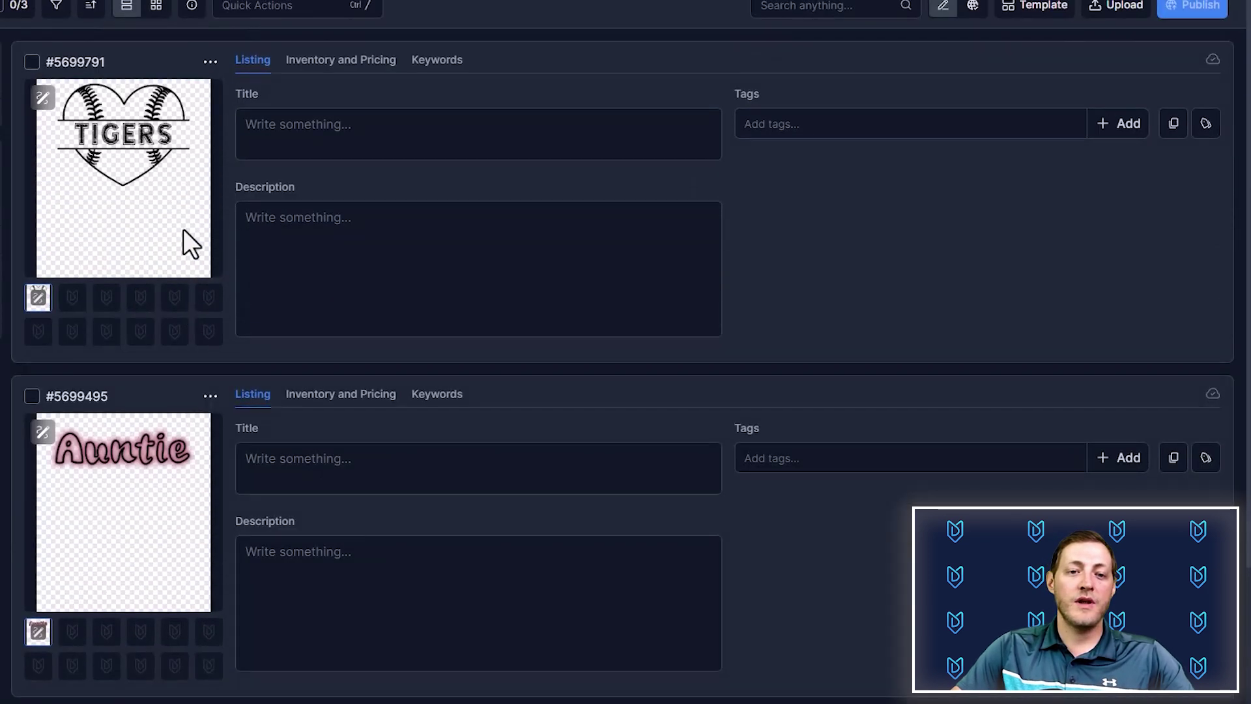
pyautogui.click(40, 99)
pyautogui.click(739, 251)
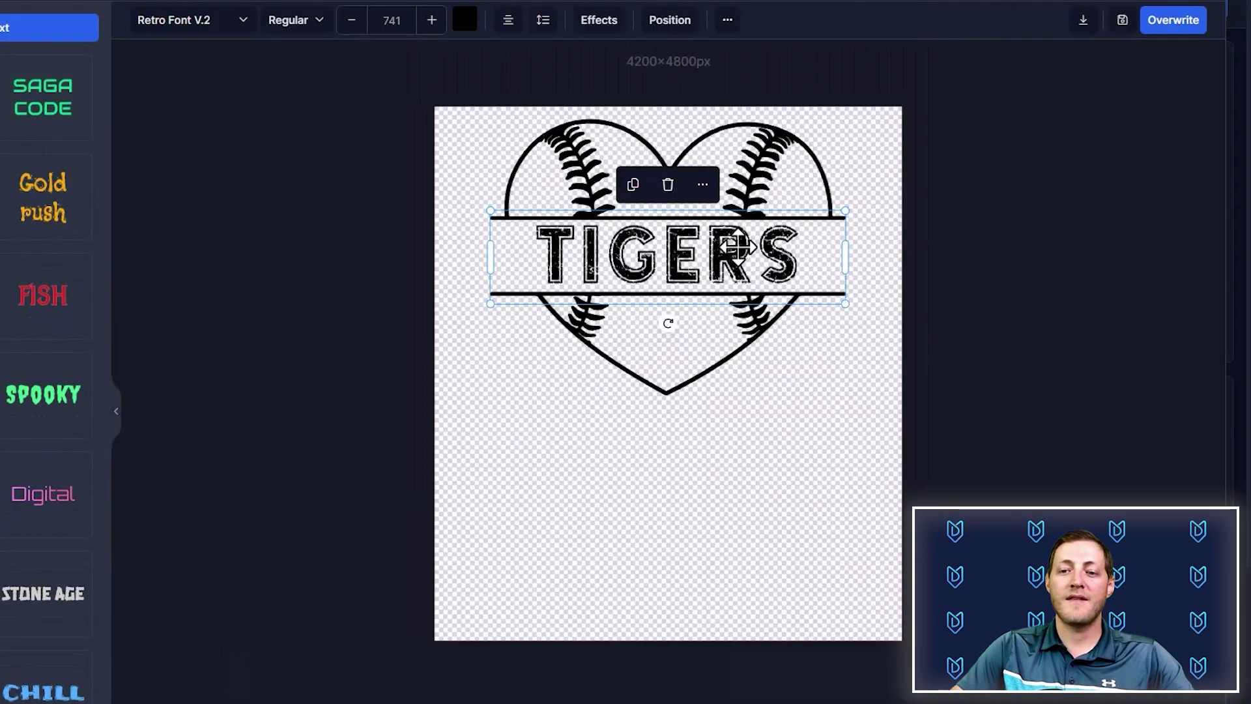
pyautogui.doubleClick(739, 250)
pyautogui.moveTo(801, 246); pyautogui.dragTo(556, 255)
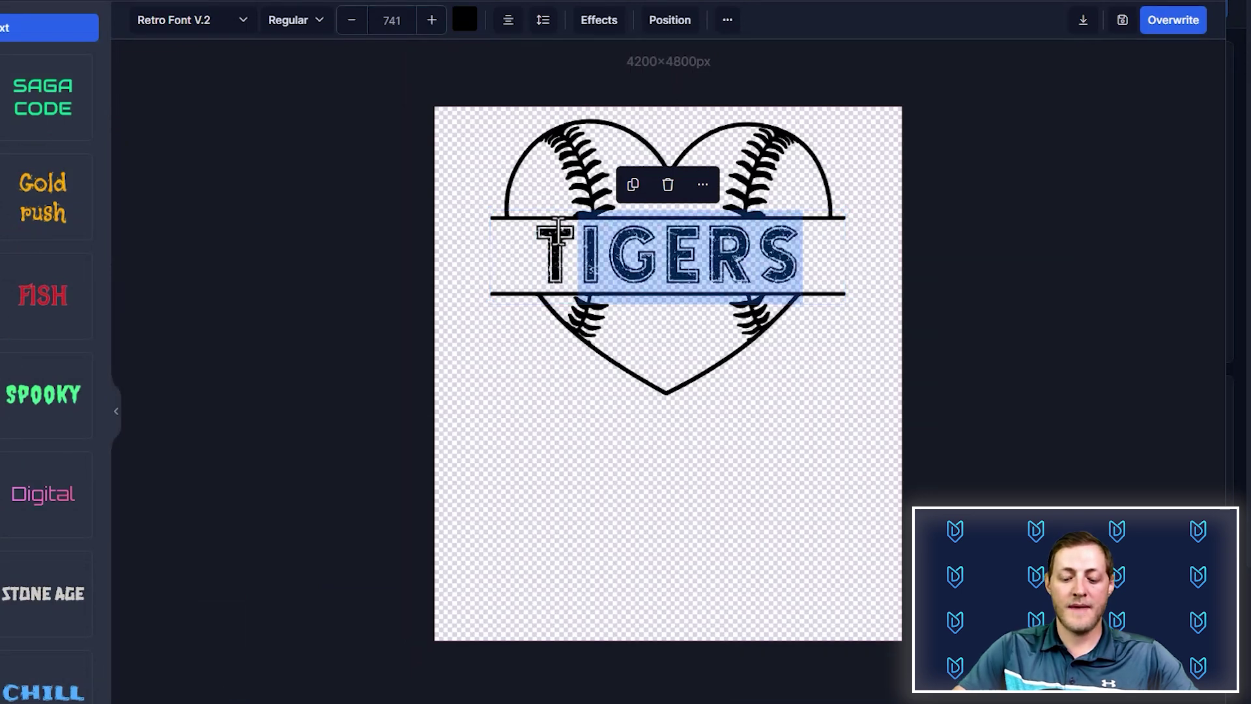
pyautogui.press('BackSpace')
pyautogui.press('BackSpace')
pyautogui.write('EAGLES')
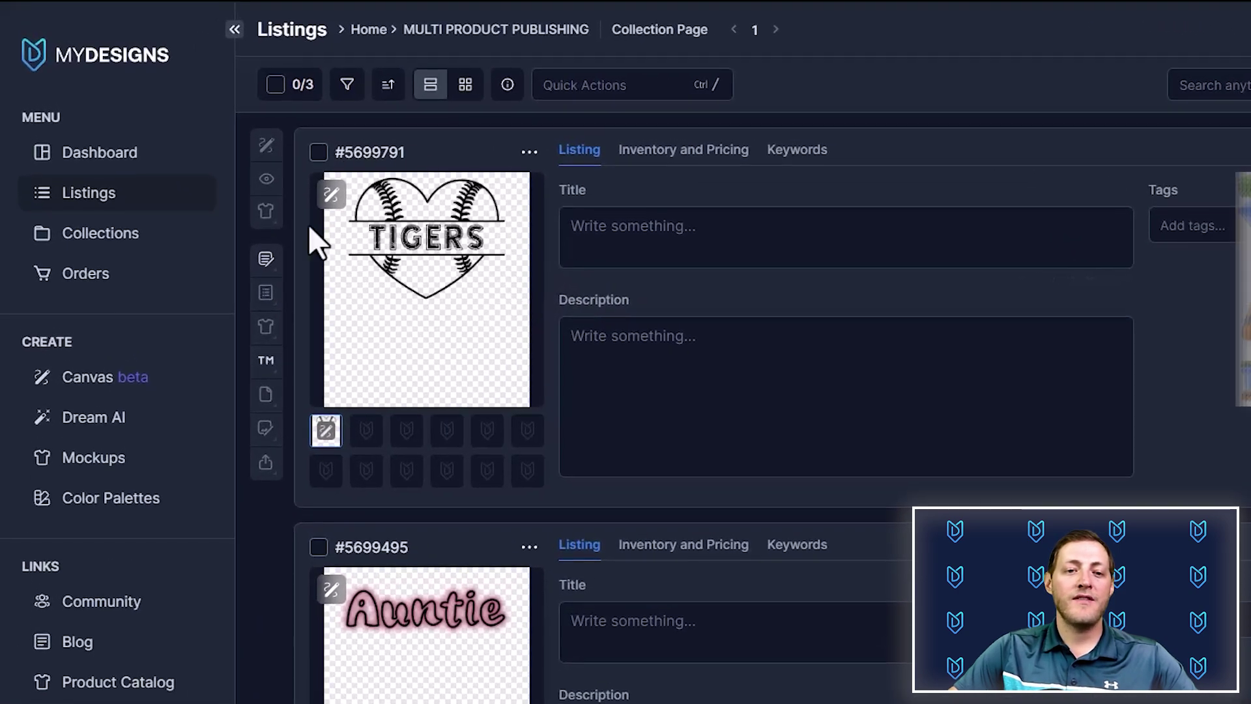
# Preview the TIGERS heart mockups and tick that listing for publishing
pyautogui.moveTo(330, 190)
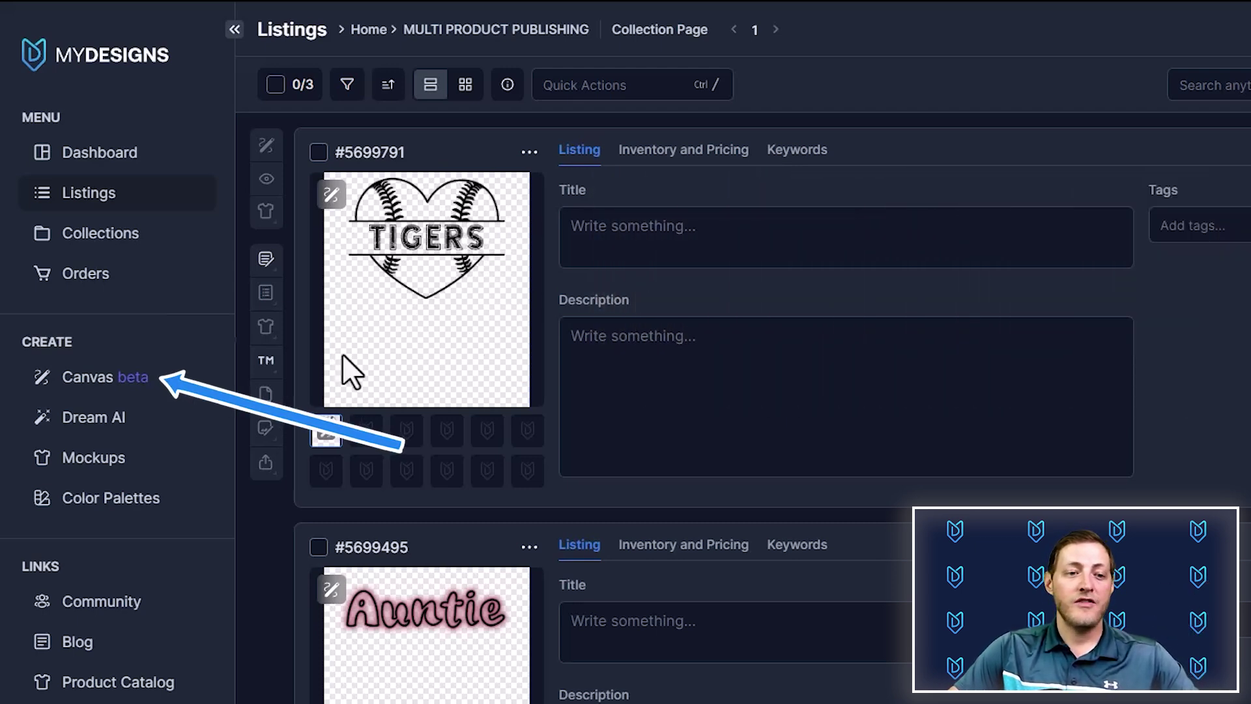
pyautogui.click(319, 152)
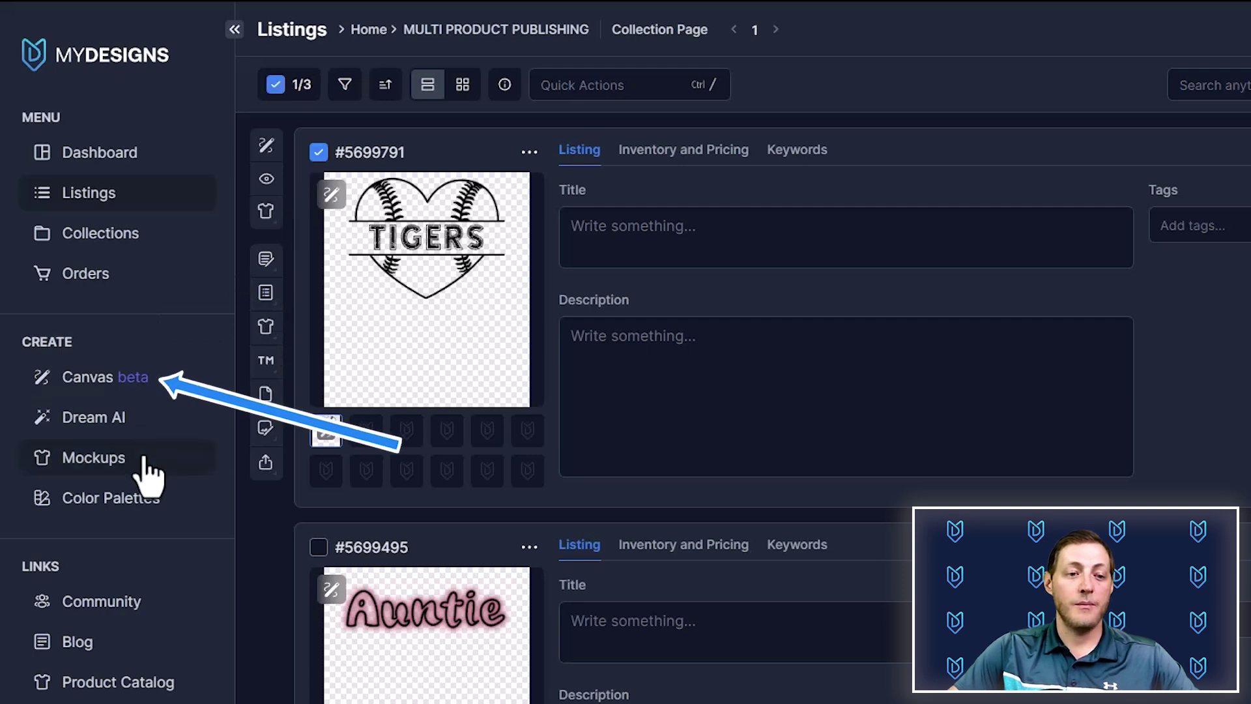
# Load the SwiftPOD Bella 3001 Back print area in Canvas with a transparent background
pyautogui.click(131, 398)
pyautogui.click(43, 105)
pyautogui.click(184, 123)
pyautogui.write('bELLA 3001')
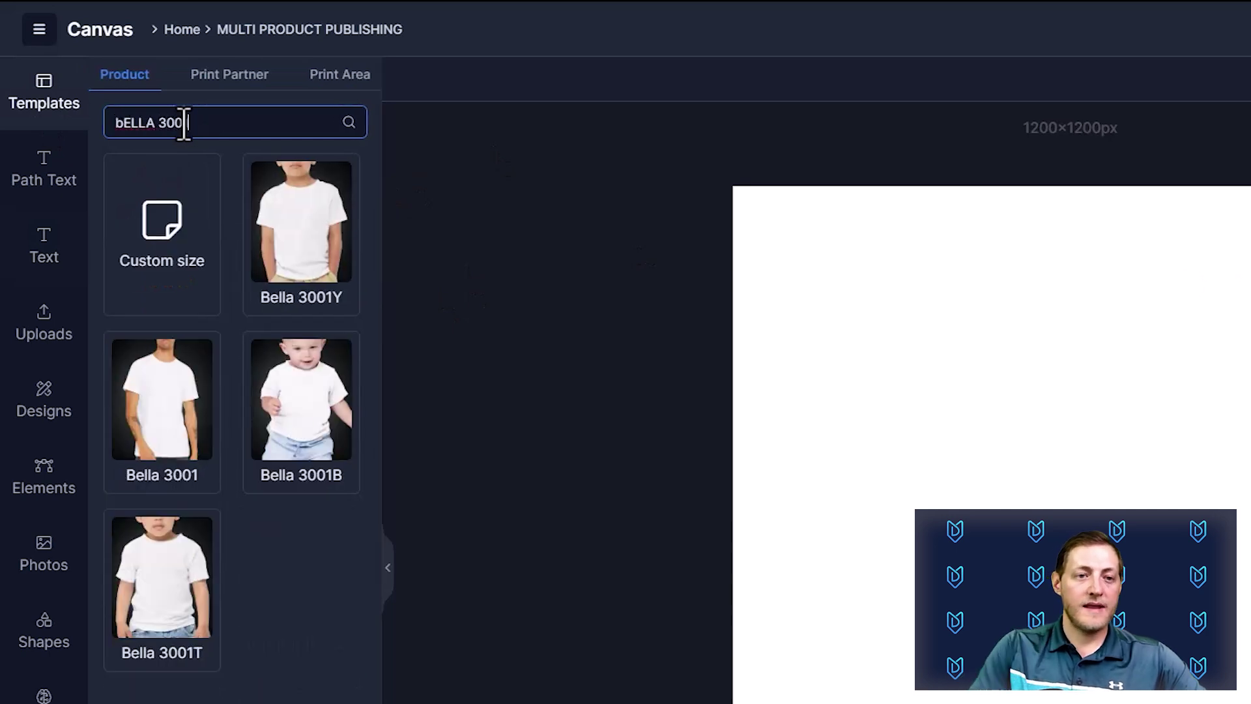
pyautogui.click(177, 366)
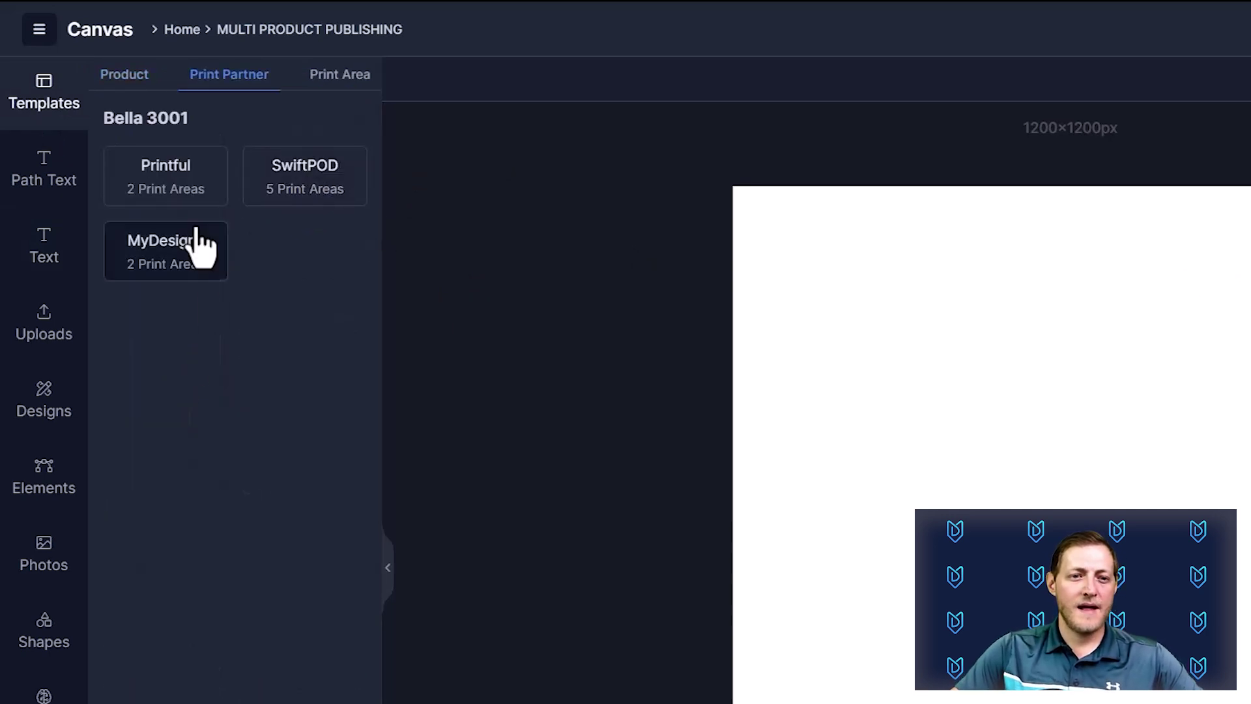
pyautogui.click(306, 191)
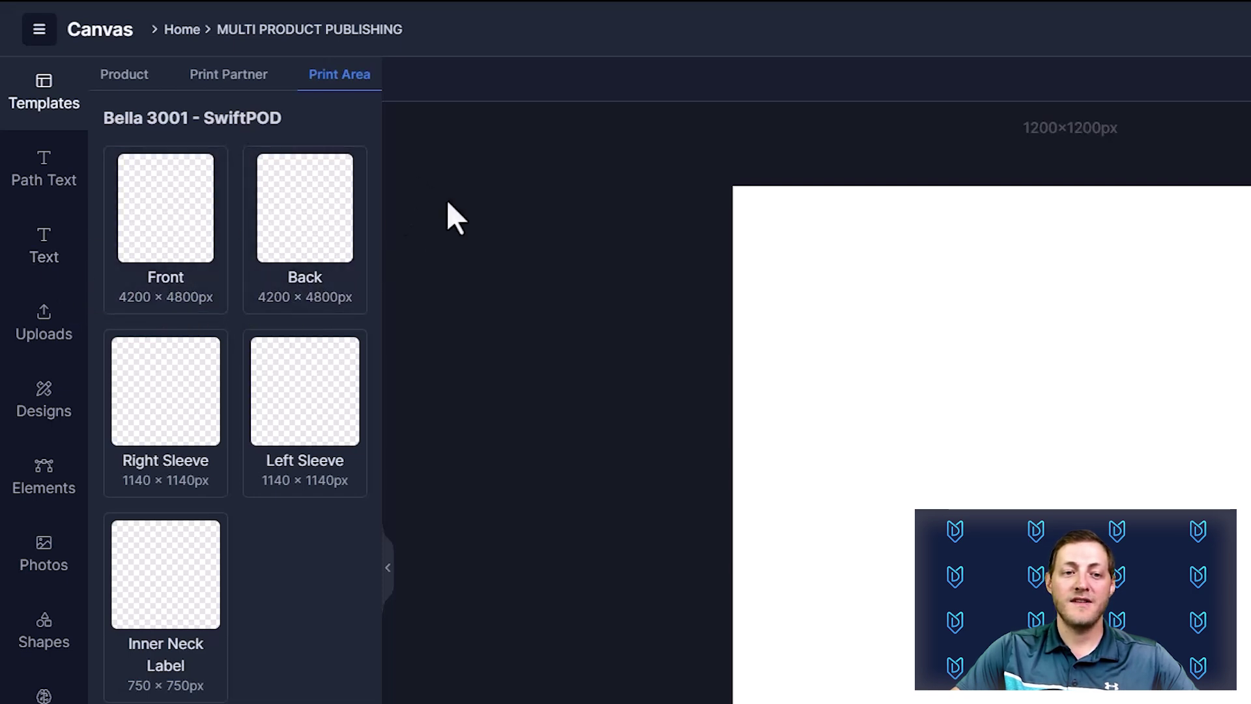
pyautogui.click(307, 204)
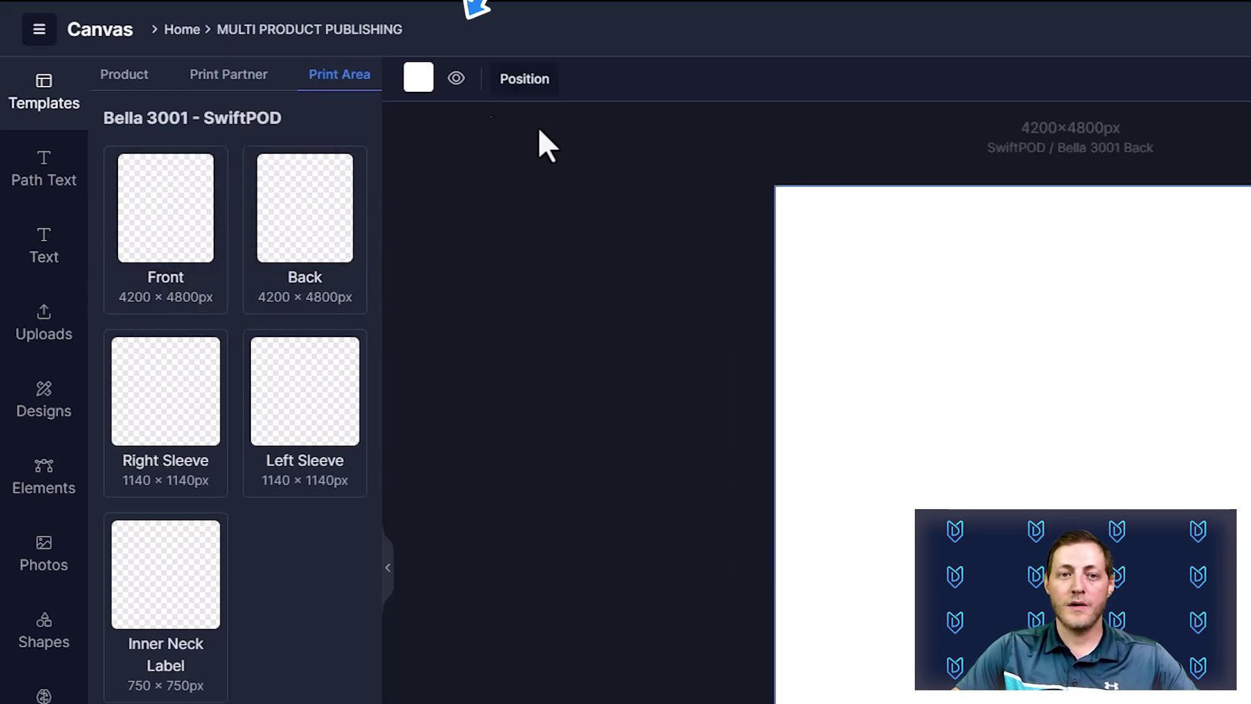
pyautogui.click(456, 79)
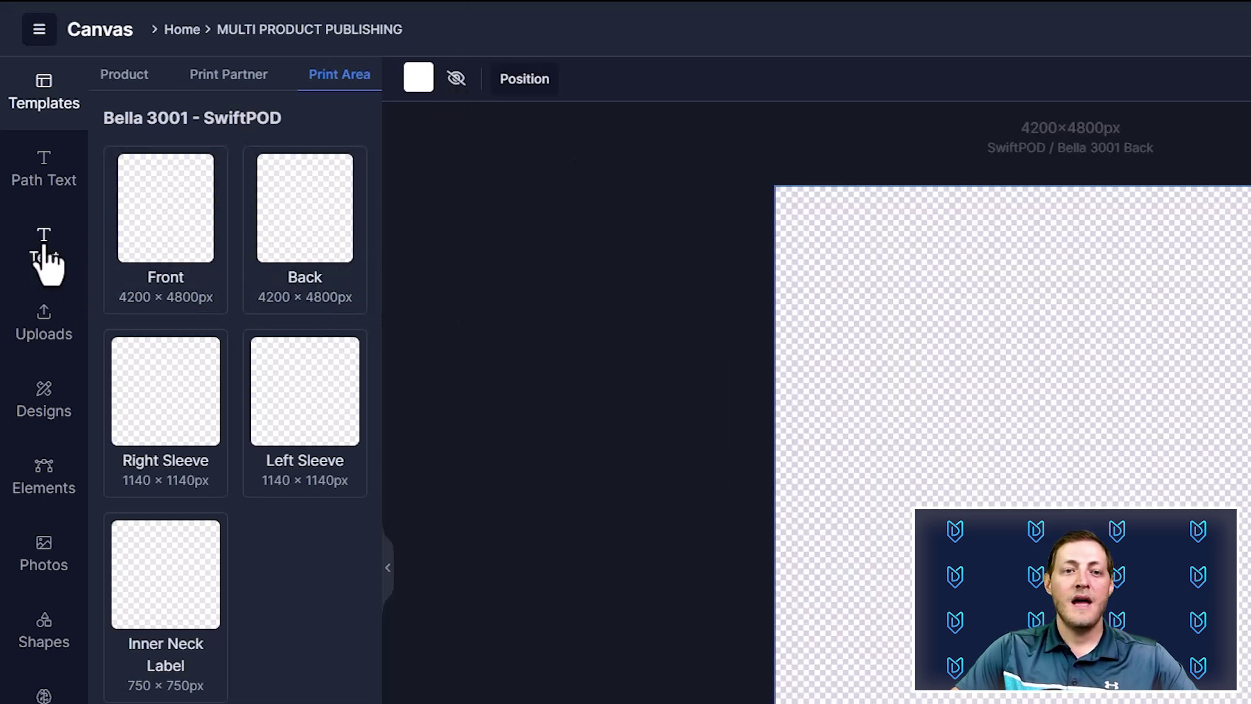
pyautogui.click(45, 257)
# Add a text box in Retro Font V.2 reading 40
pyautogui.click(241, 98)
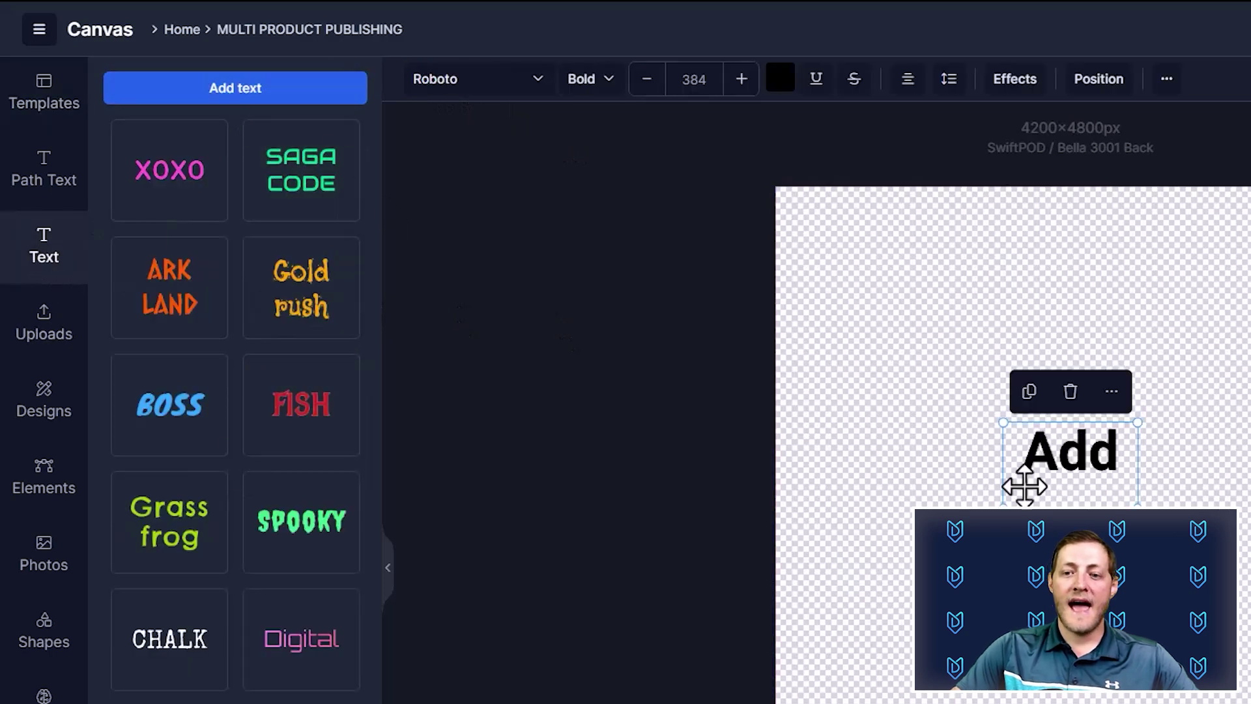
pyautogui.click(507, 82)
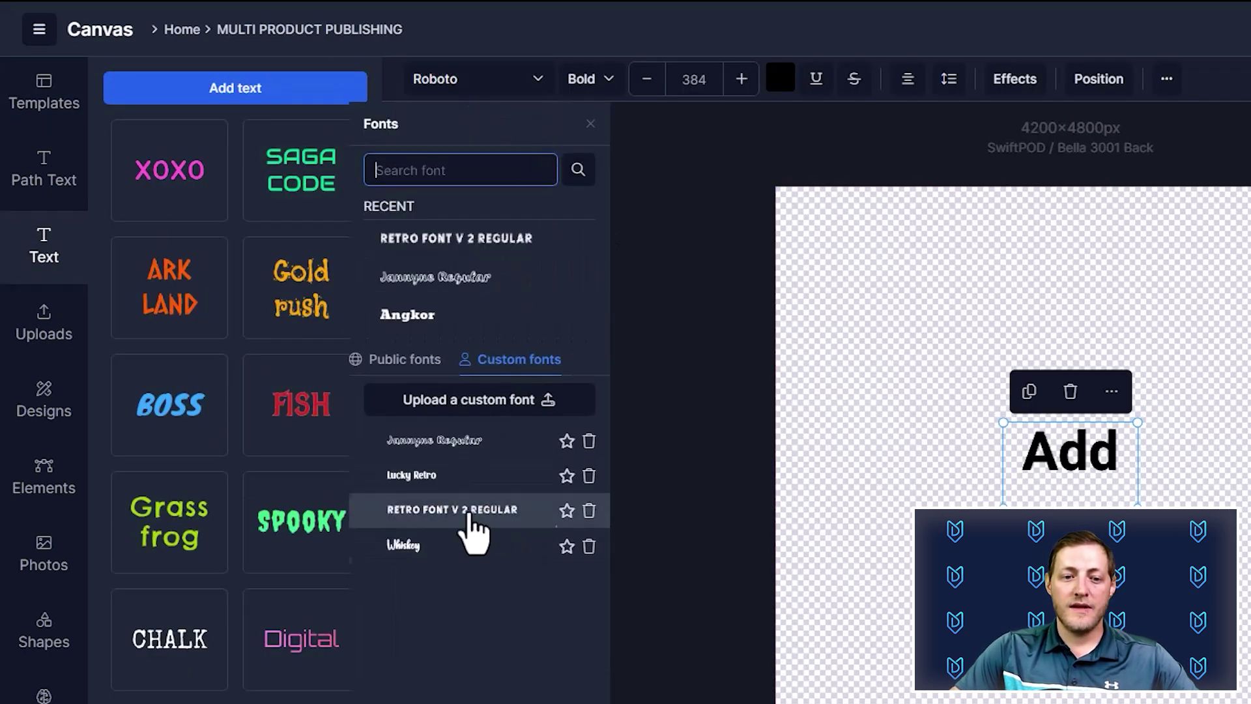
pyautogui.click(470, 508)
pyautogui.click(1226, 480)
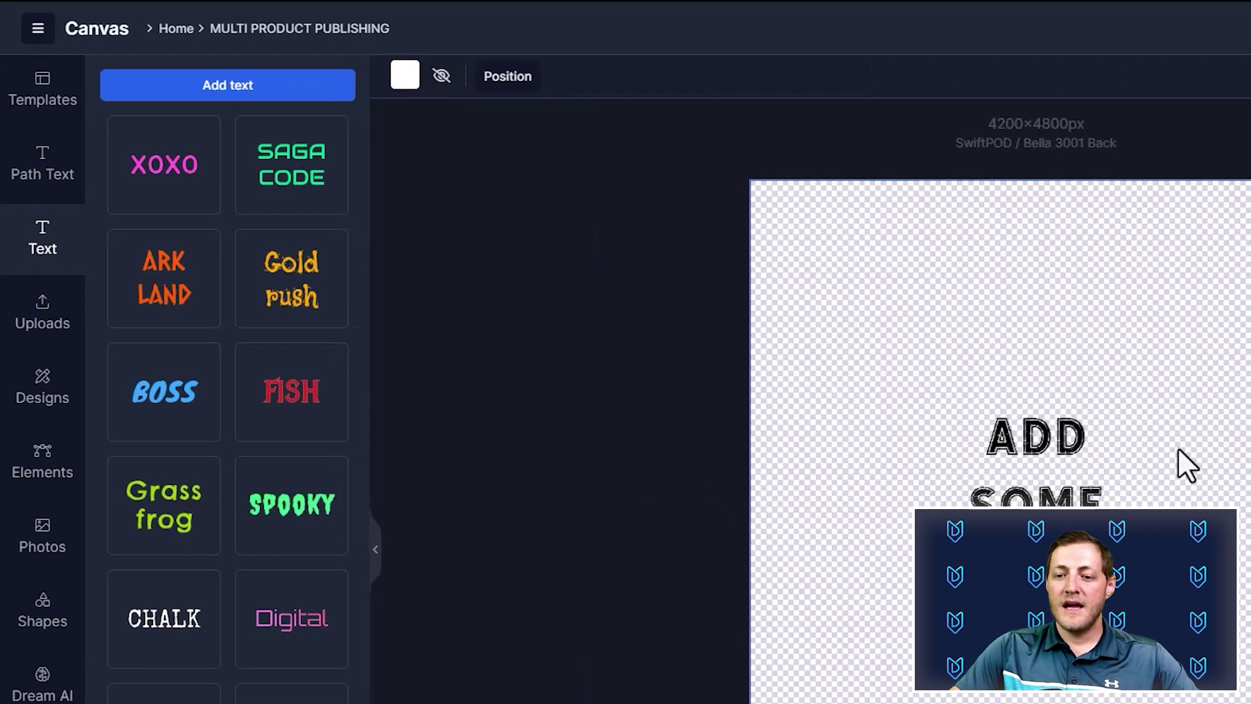
pyautogui.doubleClick(989, 563)
pyautogui.hotkey('ctrl', 'a')
pyautogui.write('40')
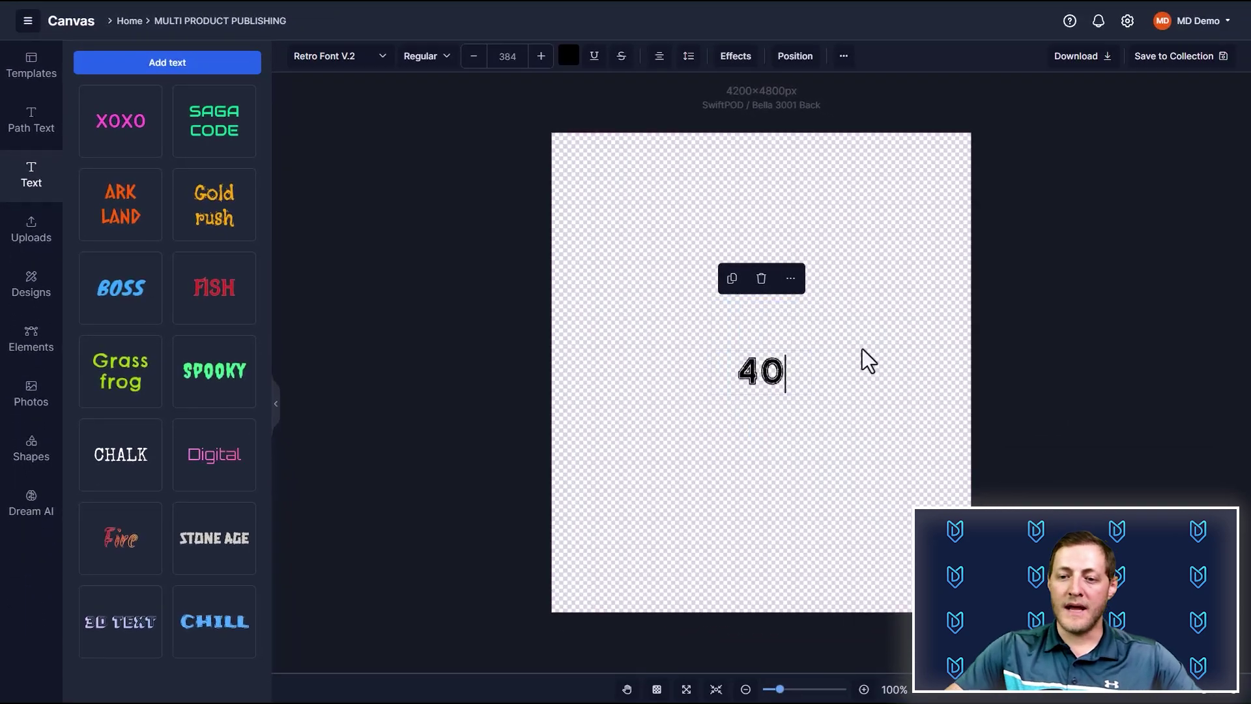
pyautogui.click(724, 344)
pyautogui.click(762, 358)
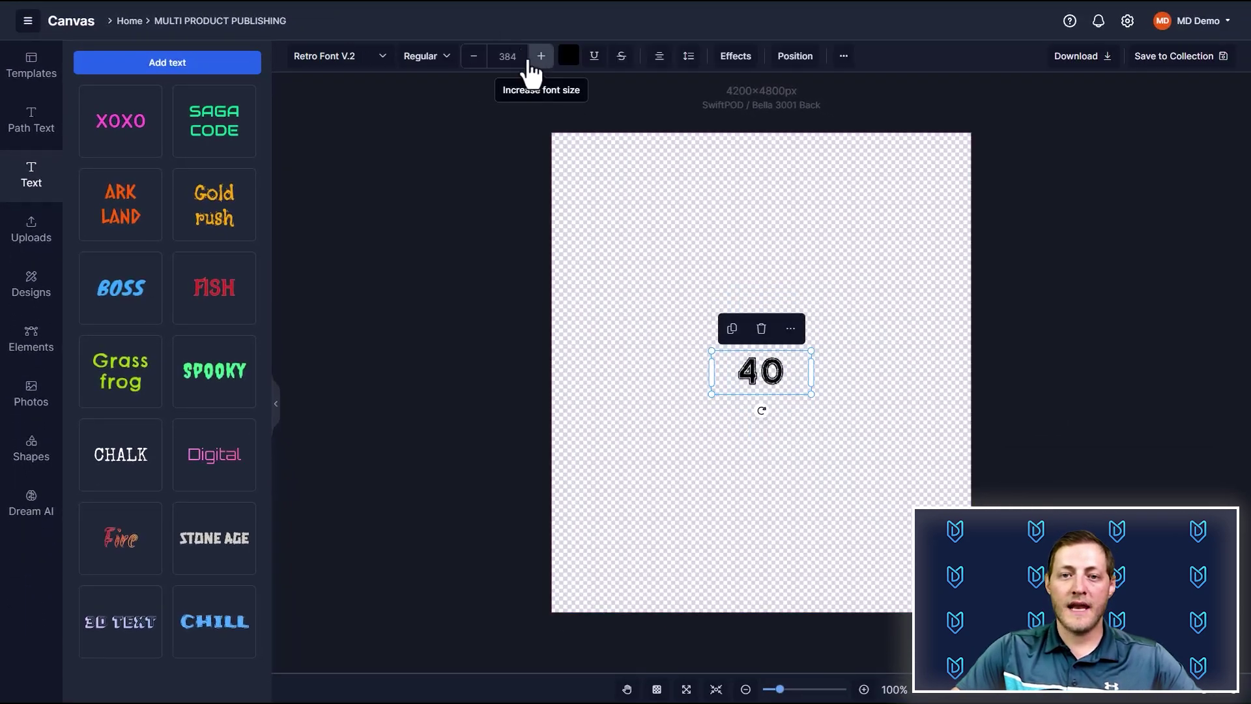
# Set the 40's font size to 2000 and move it toward the top of the print area
pyautogui.doubleClick(507, 56)
pyautogui.write('1000')
pyautogui.press('Return')
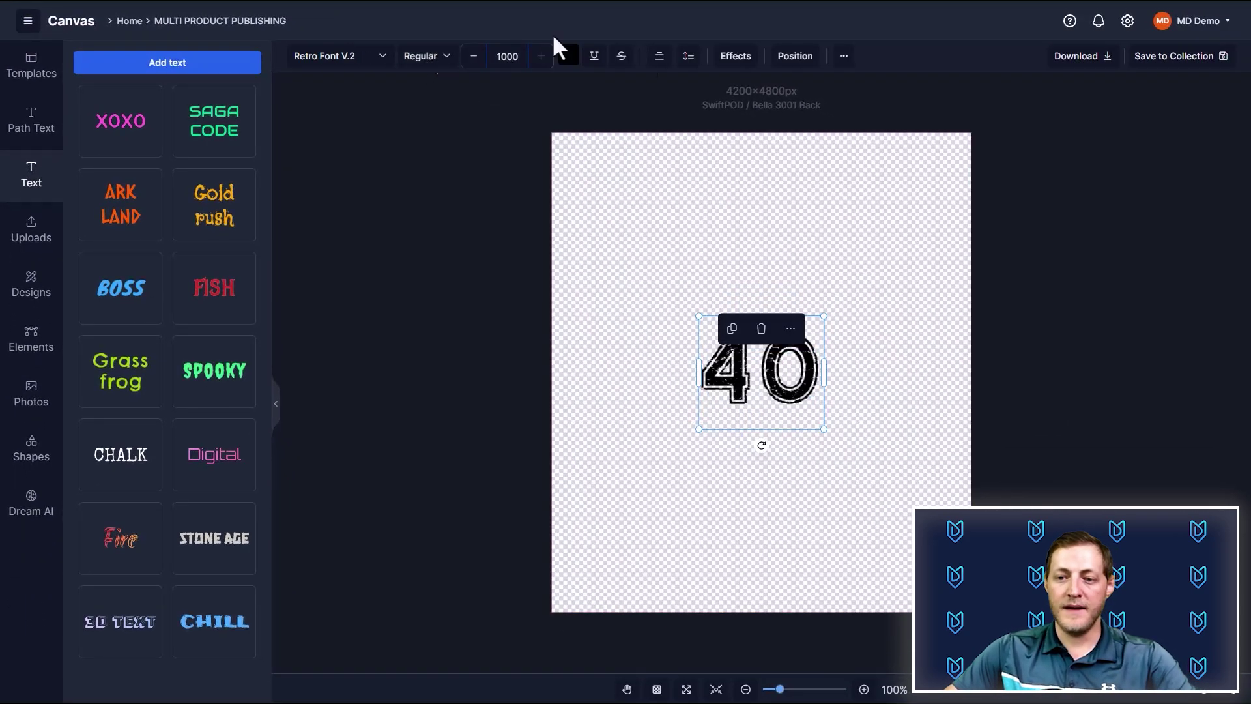
pyautogui.write('1')
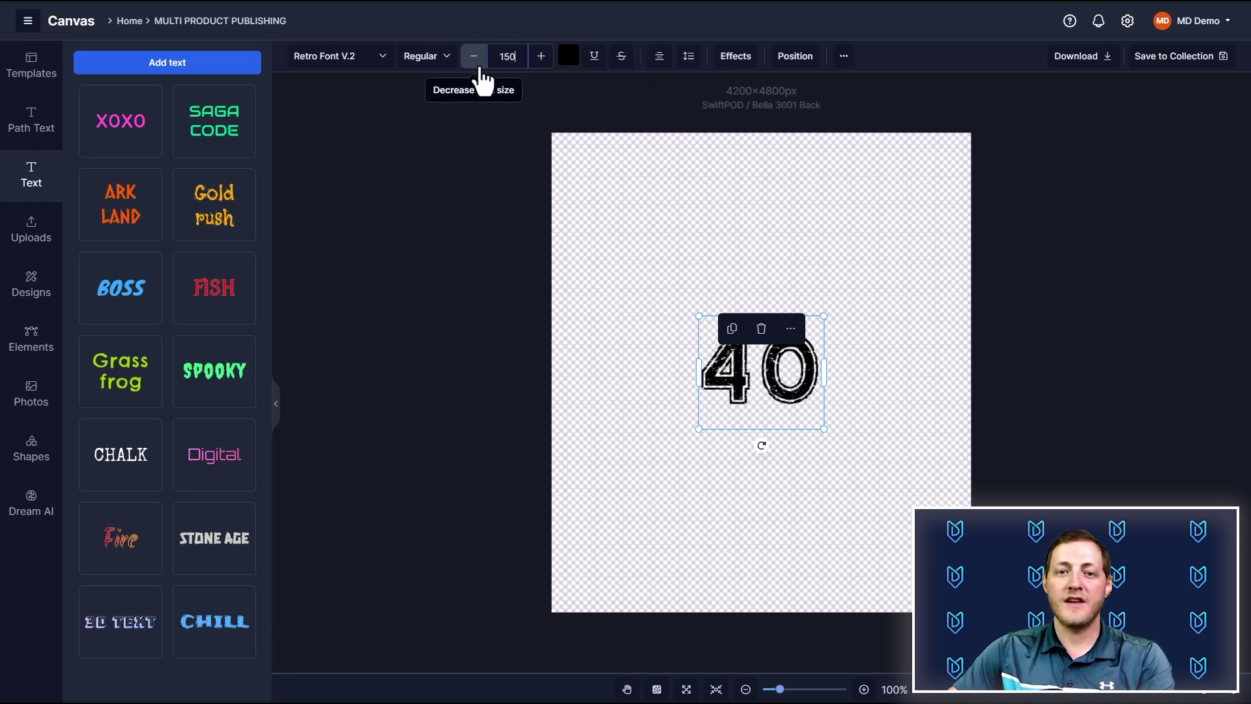
pyautogui.press('Return')
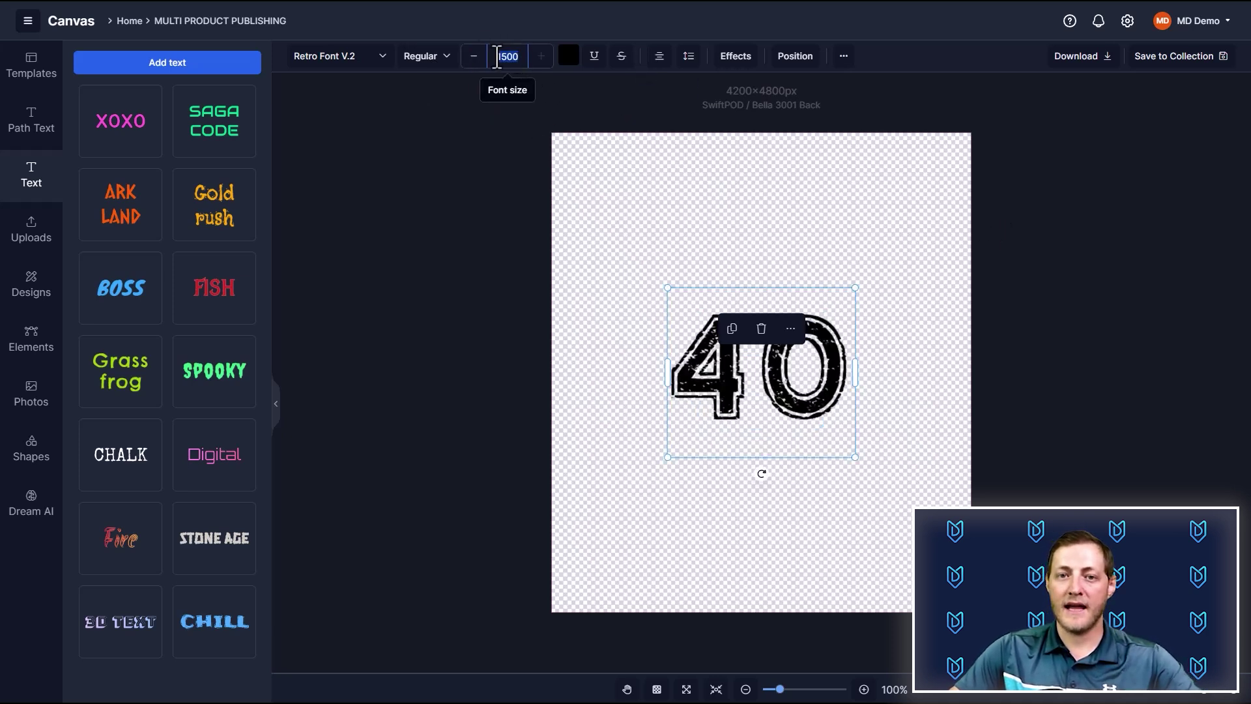
pyautogui.press('BackSpace')
pyautogui.press('BackSpace')
pyautogui.press('BackSpace')
pyautogui.press('BackSpace')
pyautogui.write('2000')
pyautogui.press('Return')
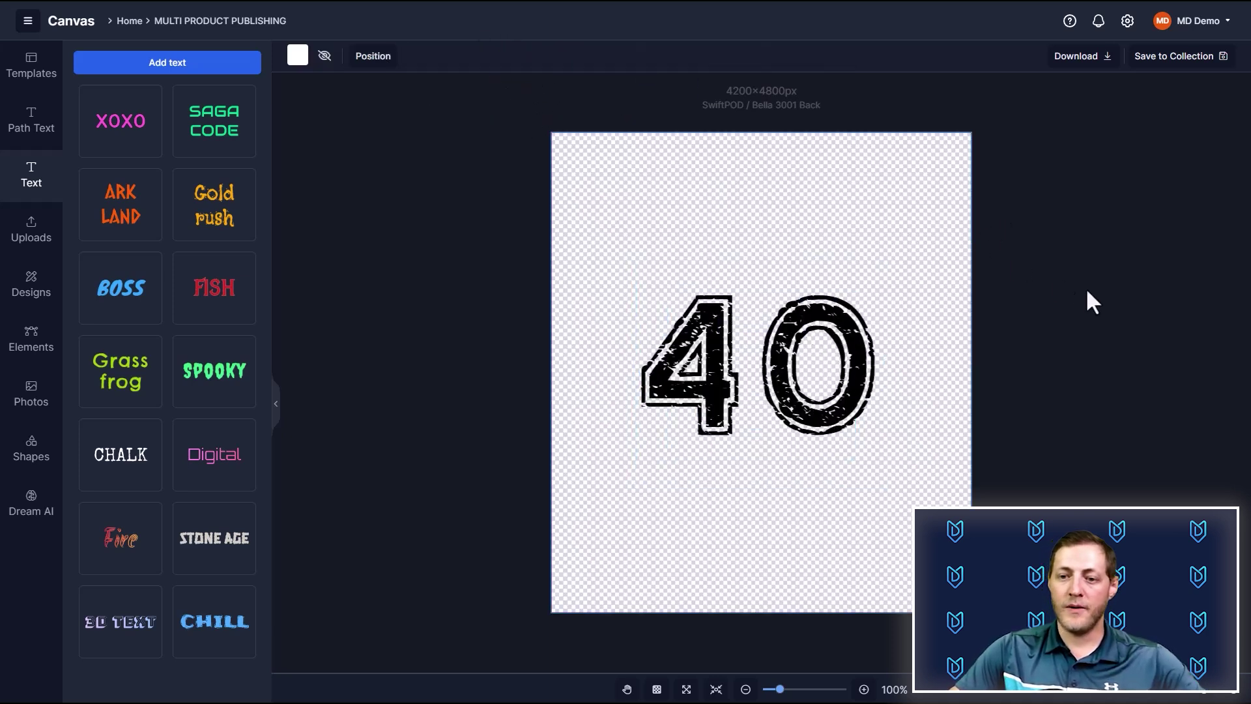
pyautogui.moveTo(818, 354); pyautogui.dragTo(818, 226)
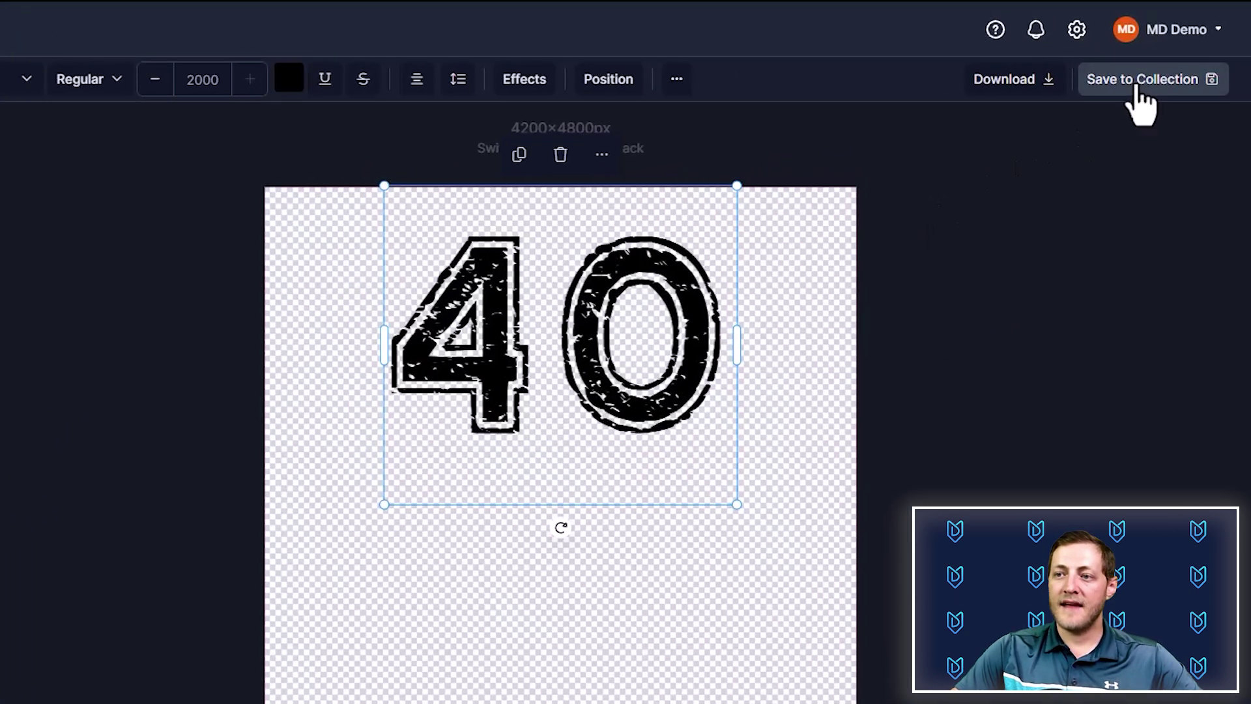
# Save the 40 back design as a new editable PNG named 'Number' in Mockup 1 of listing #5699791
pyautogui.click(1140, 79)
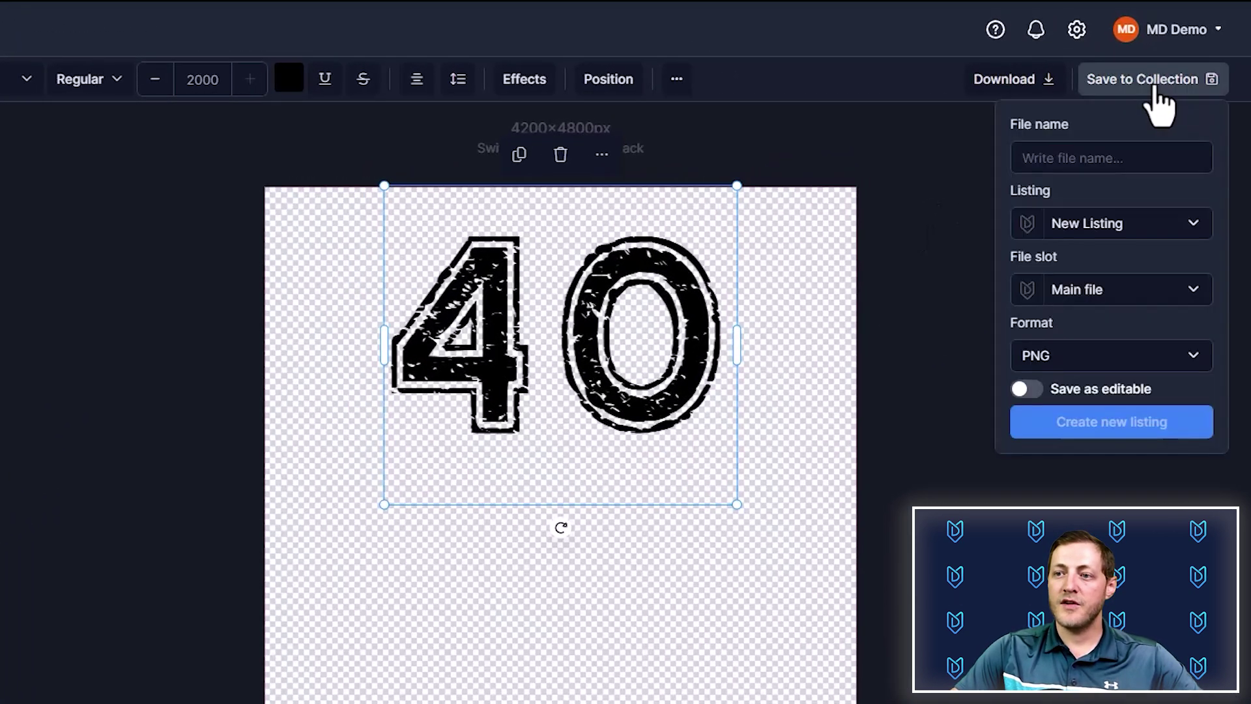
pyautogui.click(1124, 153)
pyautogui.write('Number')
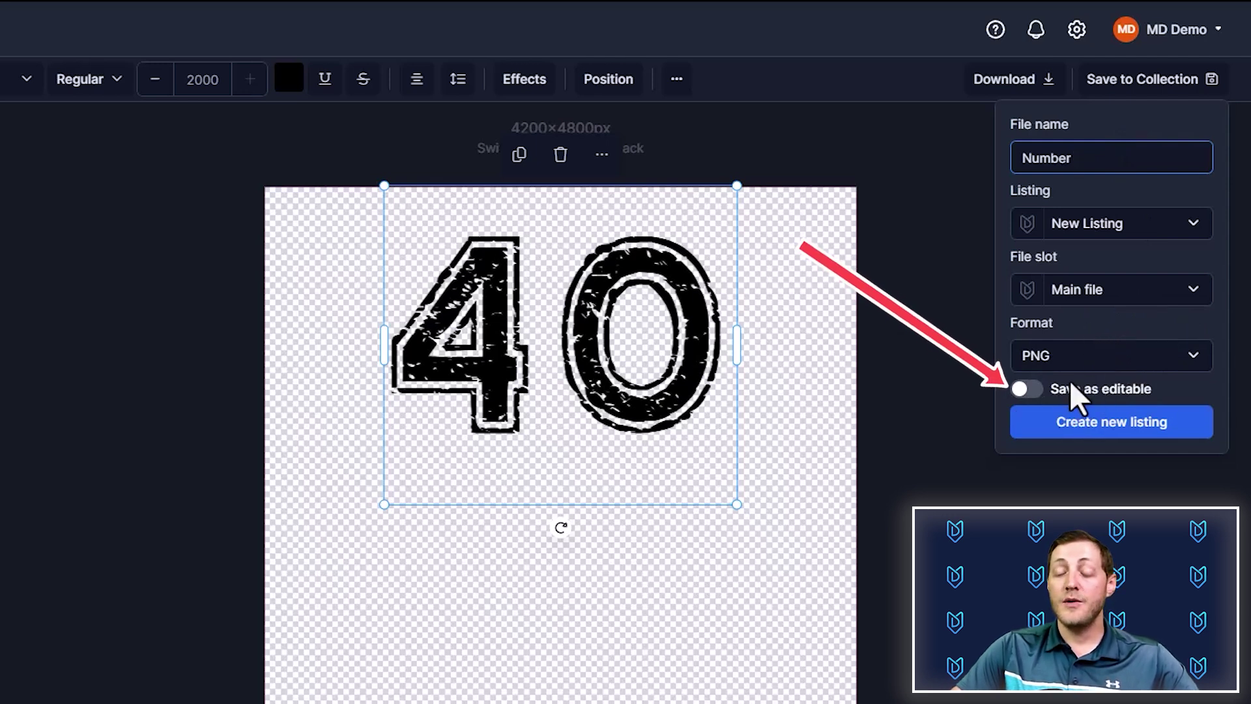
pyautogui.click(1024, 391)
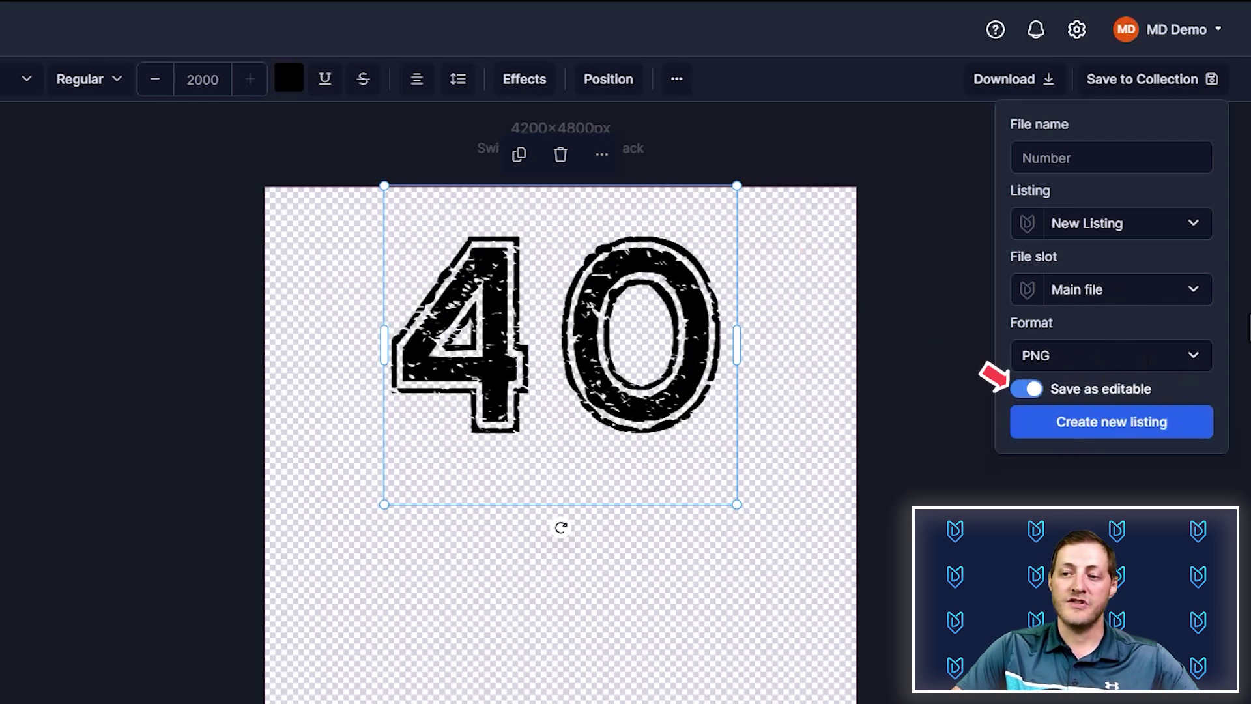
pyautogui.click(1136, 224)
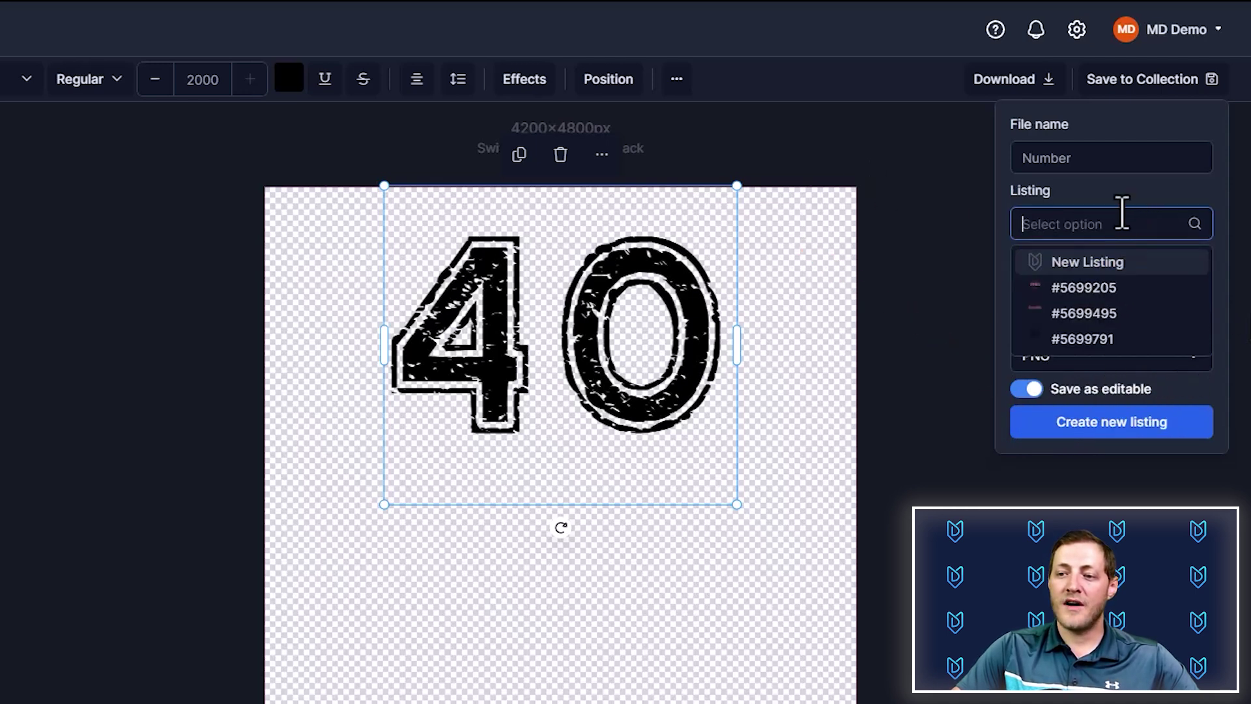
pyautogui.click(1089, 339)
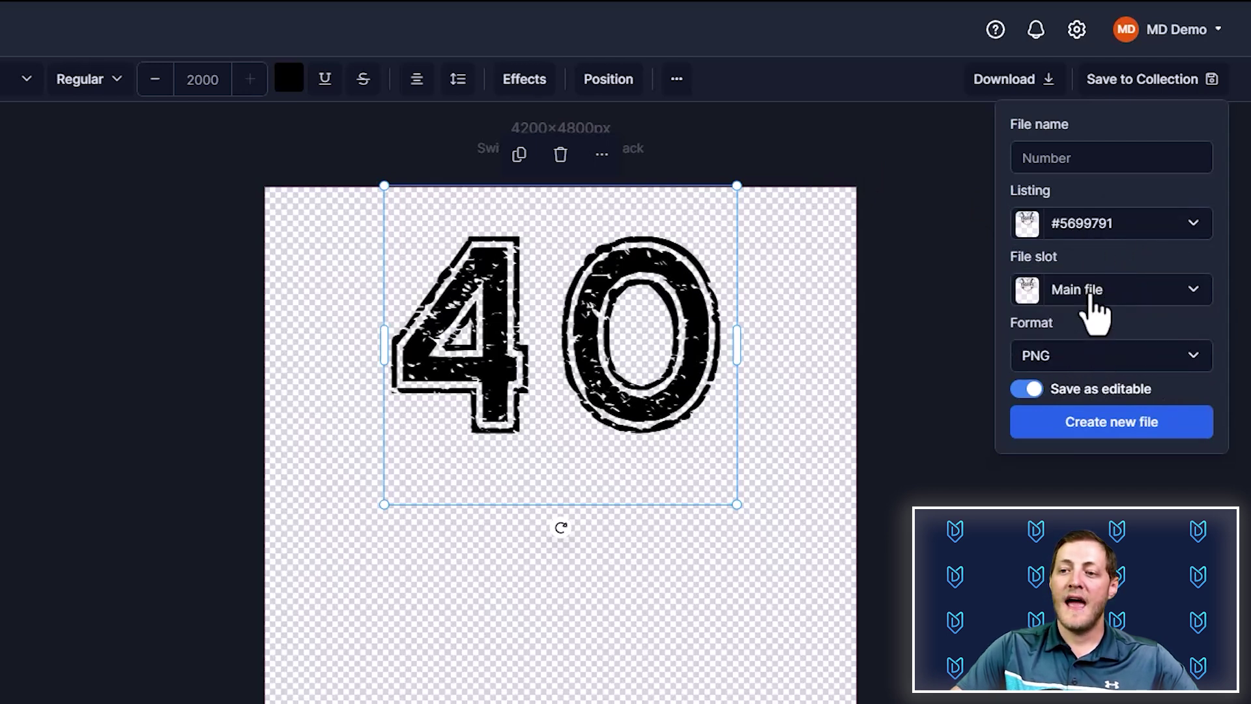
pyautogui.click(1095, 295)
pyautogui.click(1098, 352)
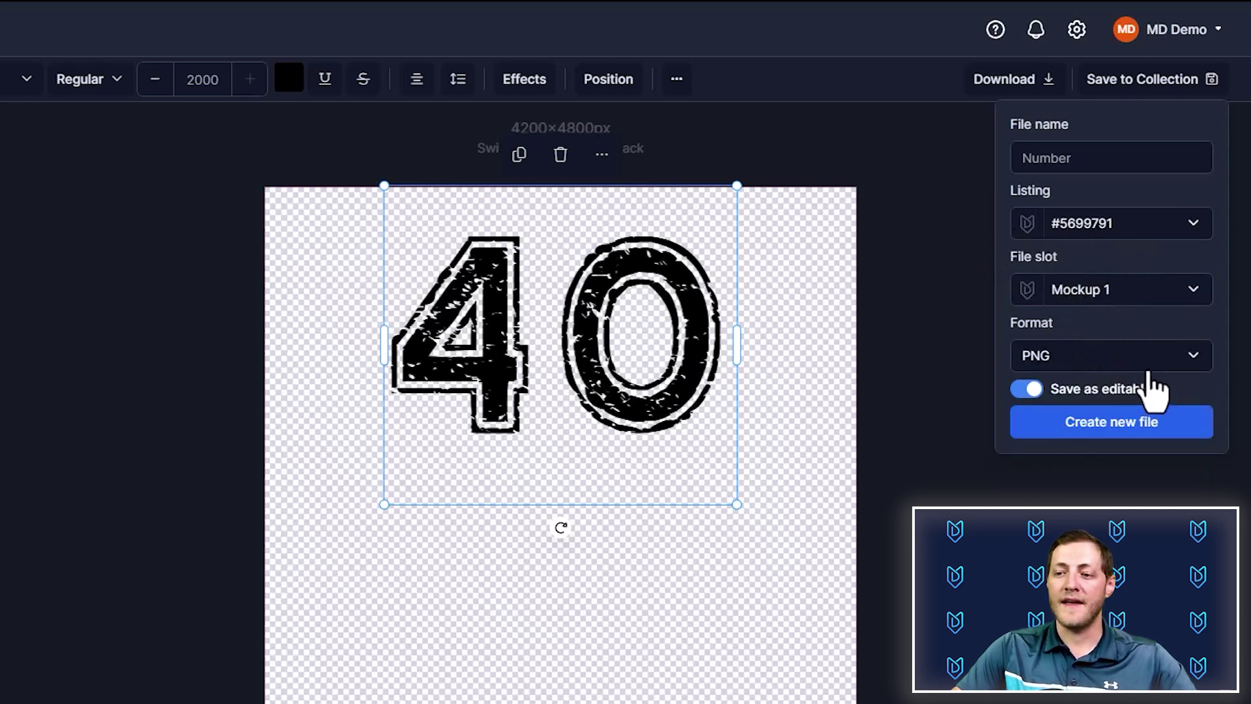
pyautogui.click(1108, 430)
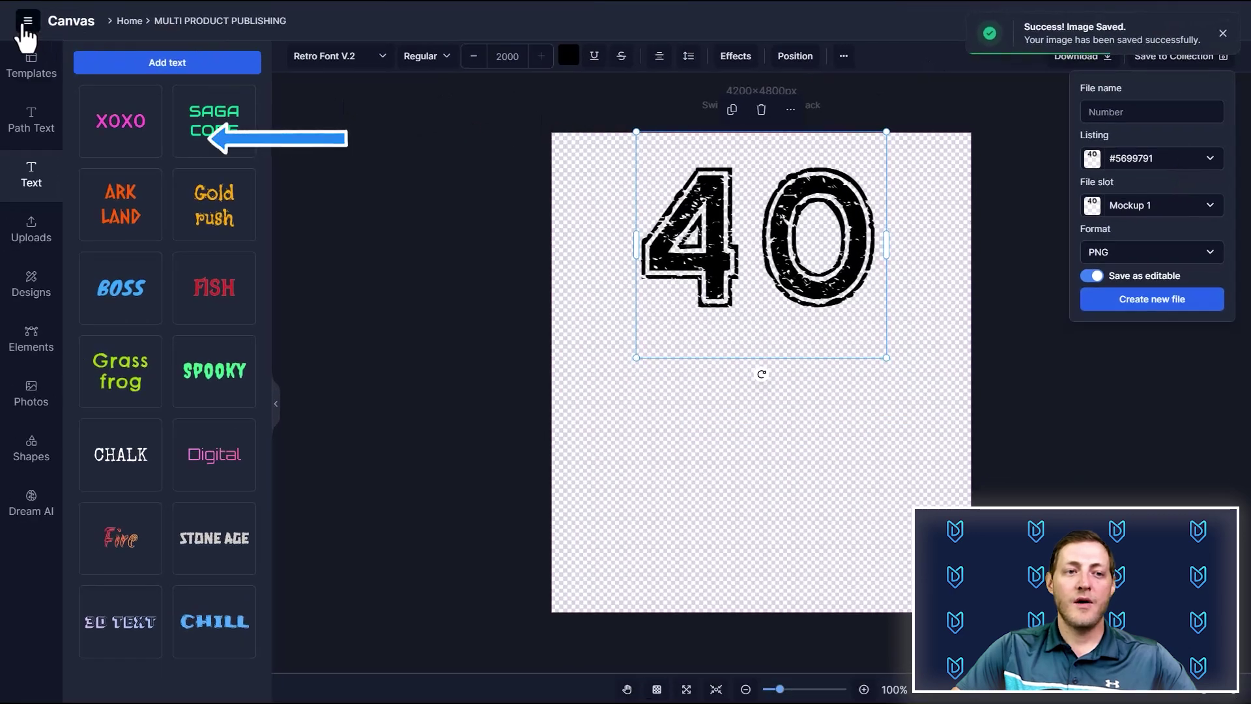
pyautogui.click(24, 26)
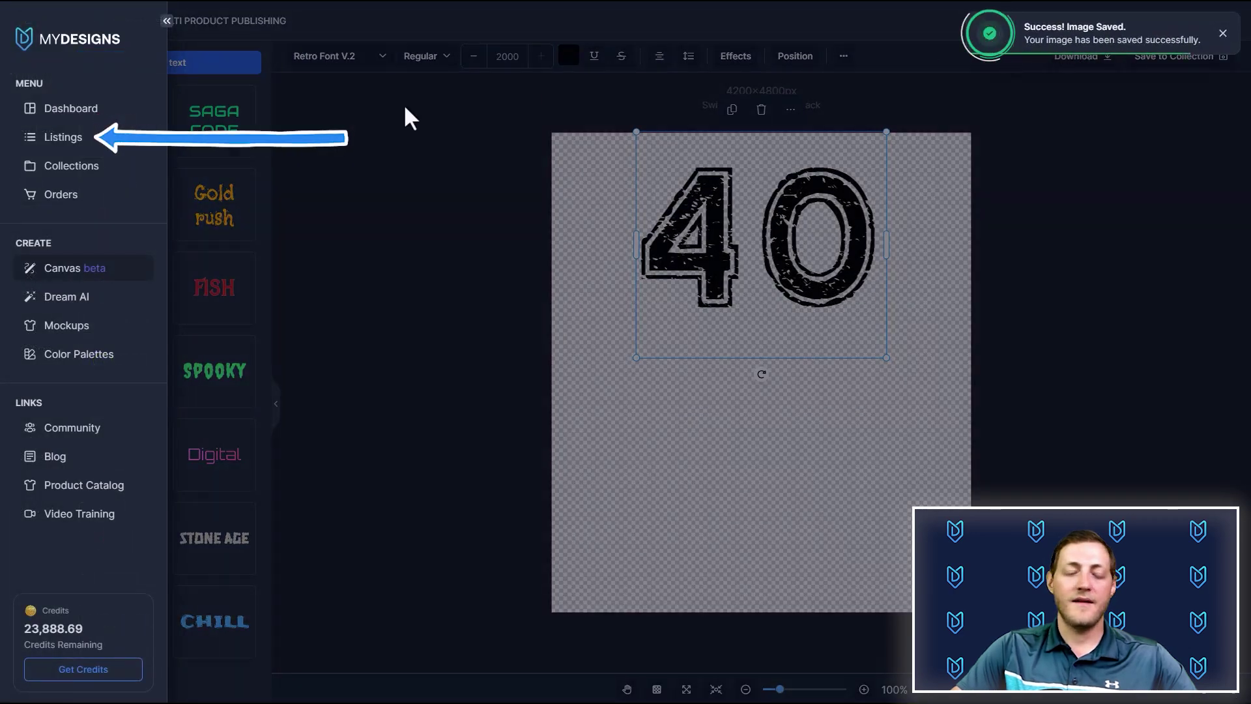
# On the Listings page, preview the TIGERS heart image and the new 40 image of listing #5699791
pyautogui.click(72, 139)
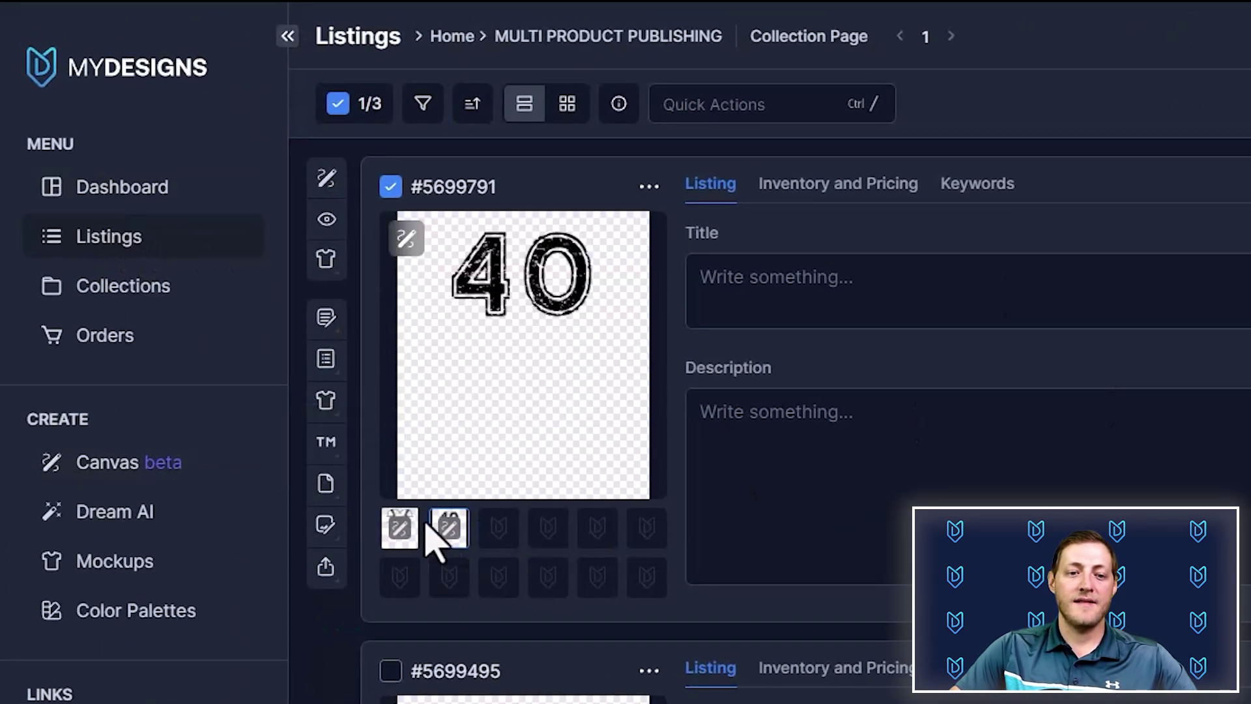
pyautogui.click(403, 528)
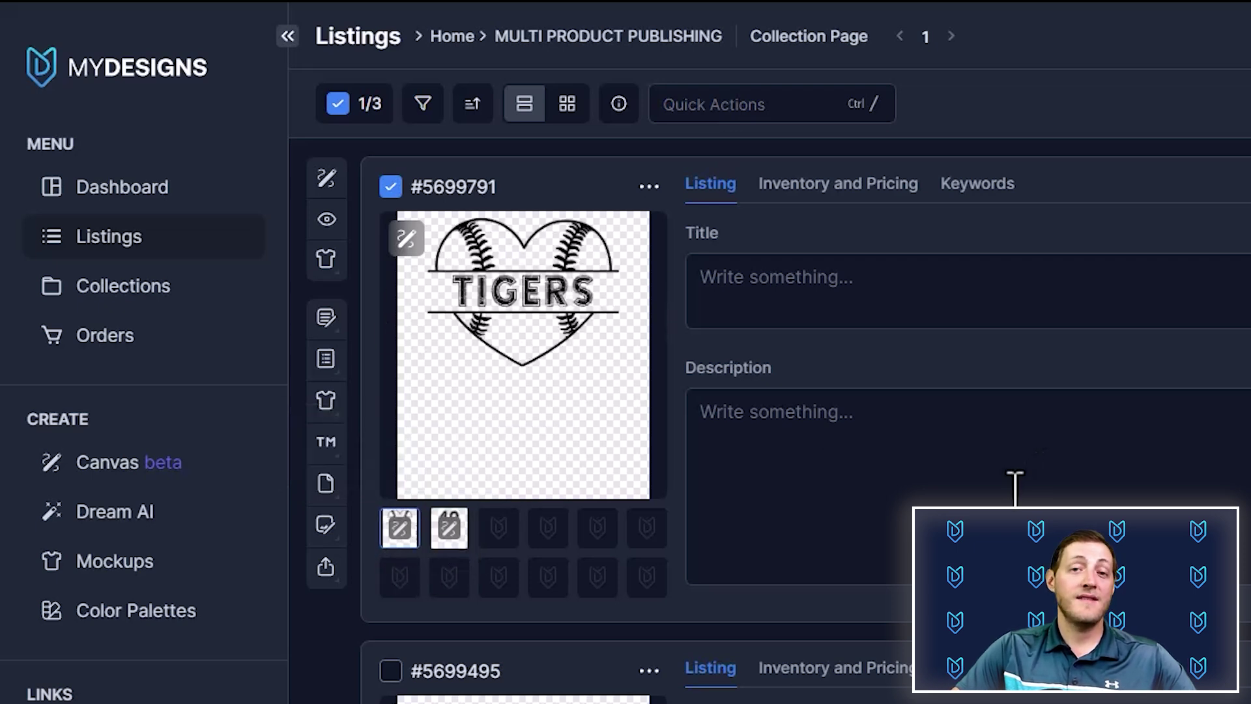
pyautogui.click(449, 528)
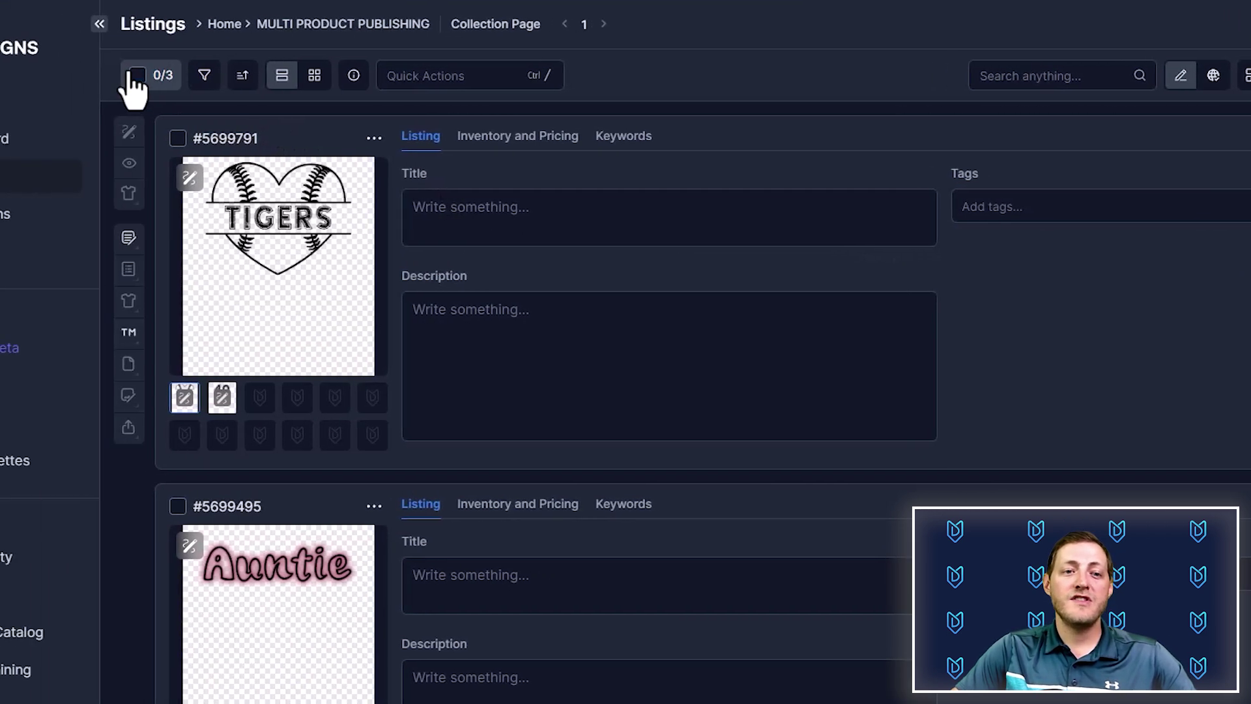
# Select all three listings with the select-all checkbox
pyautogui.click(145, 76)
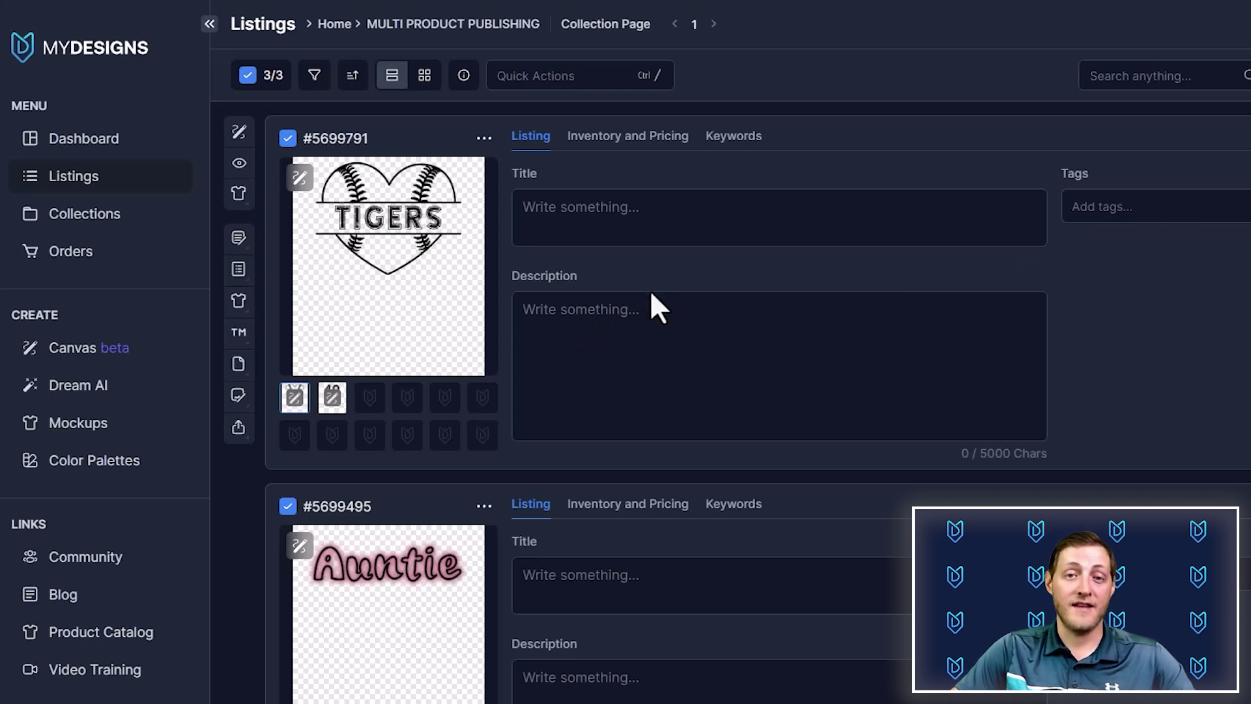
pyautogui.click(261, 75)
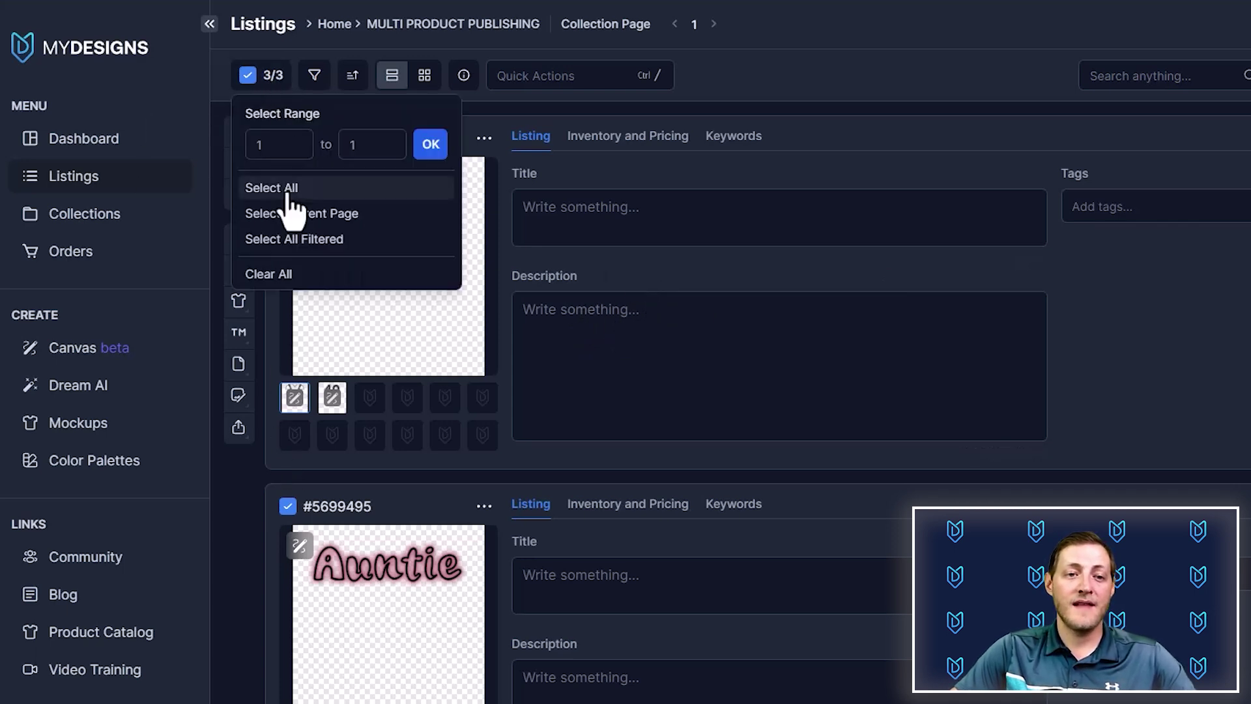
pyautogui.click(292, 189)
pyautogui.click(260, 75)
pyautogui.click(287, 194)
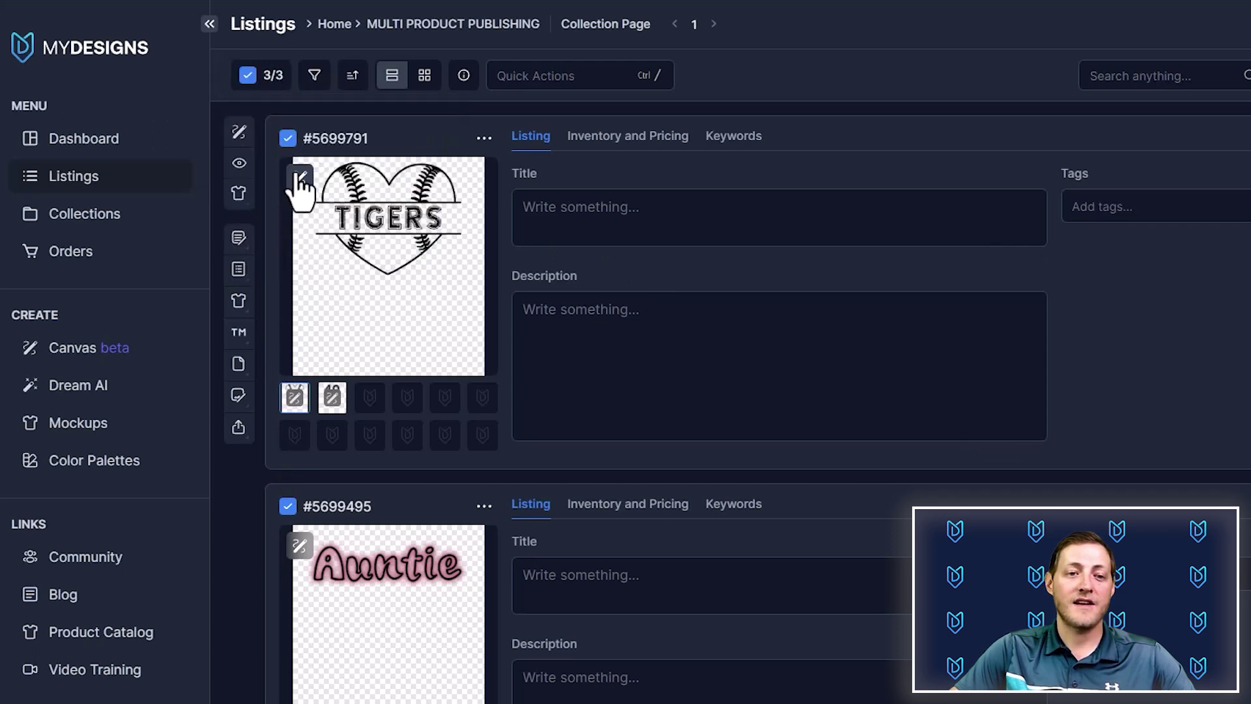
# Open Vision AI using the main design file as input and T-Shirt as the product type
pyautogui.click(239, 163)
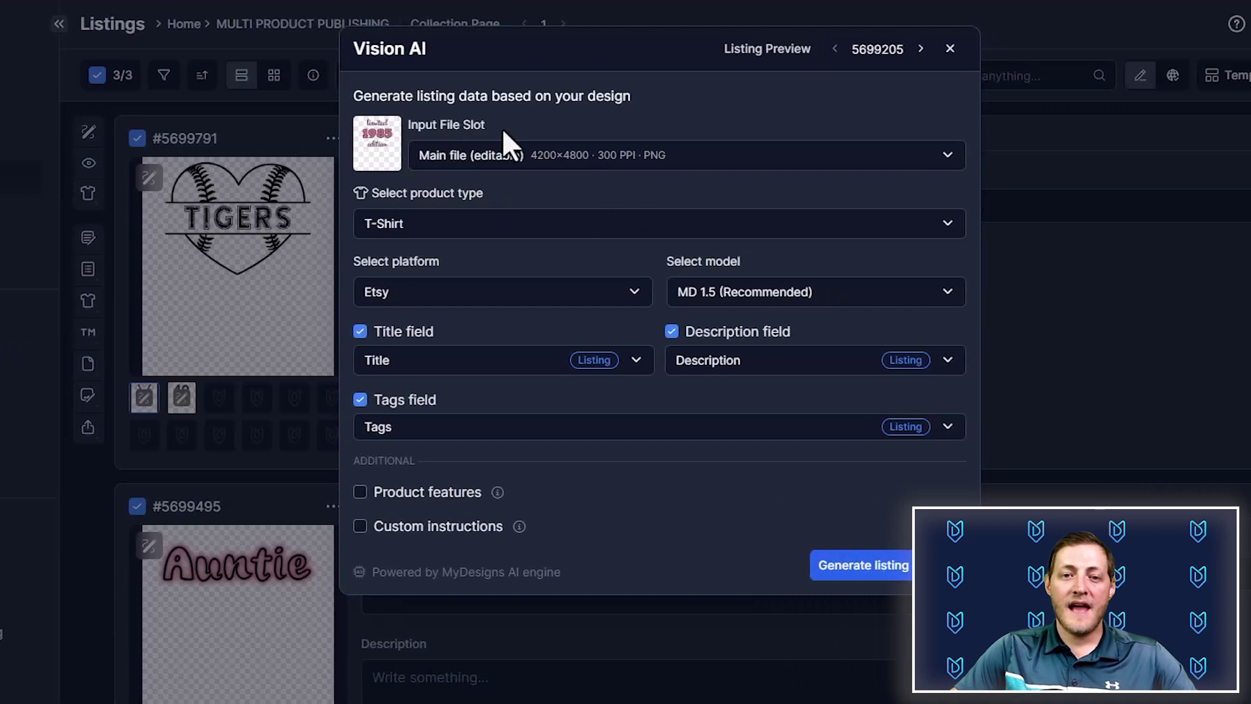
pyautogui.moveTo(412, 125); pyautogui.dragTo(357, 123)
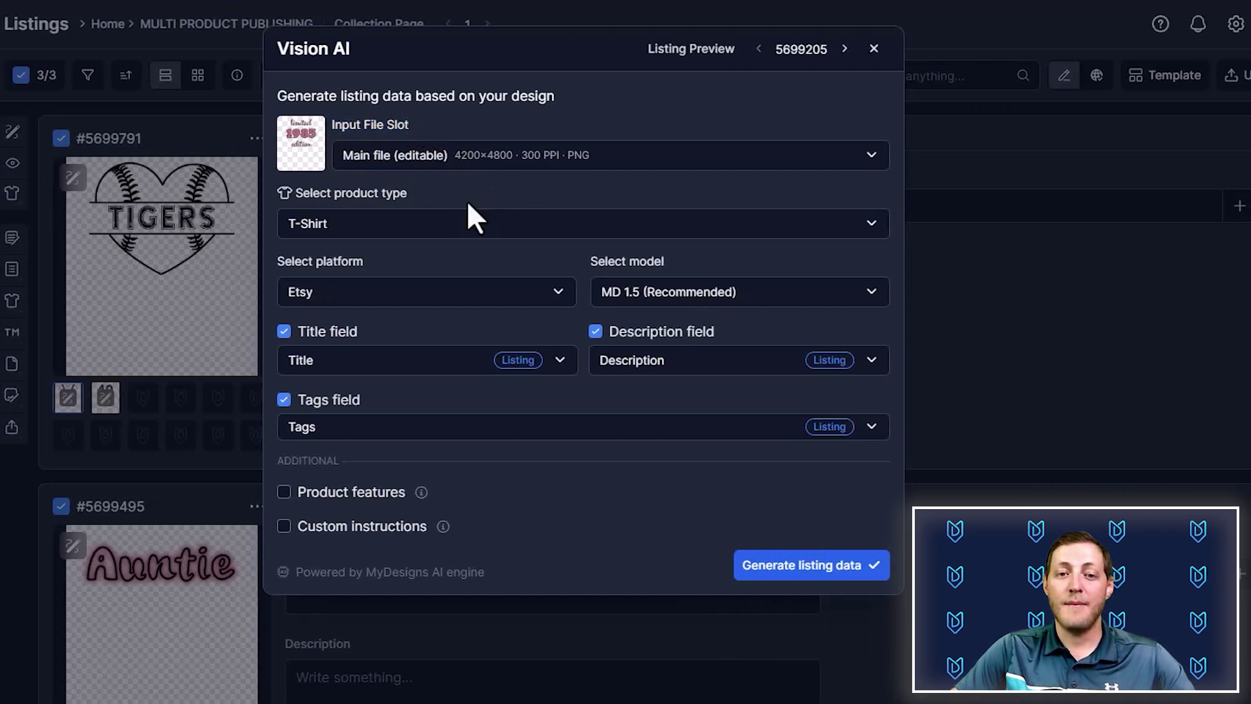
pyautogui.click(351, 163)
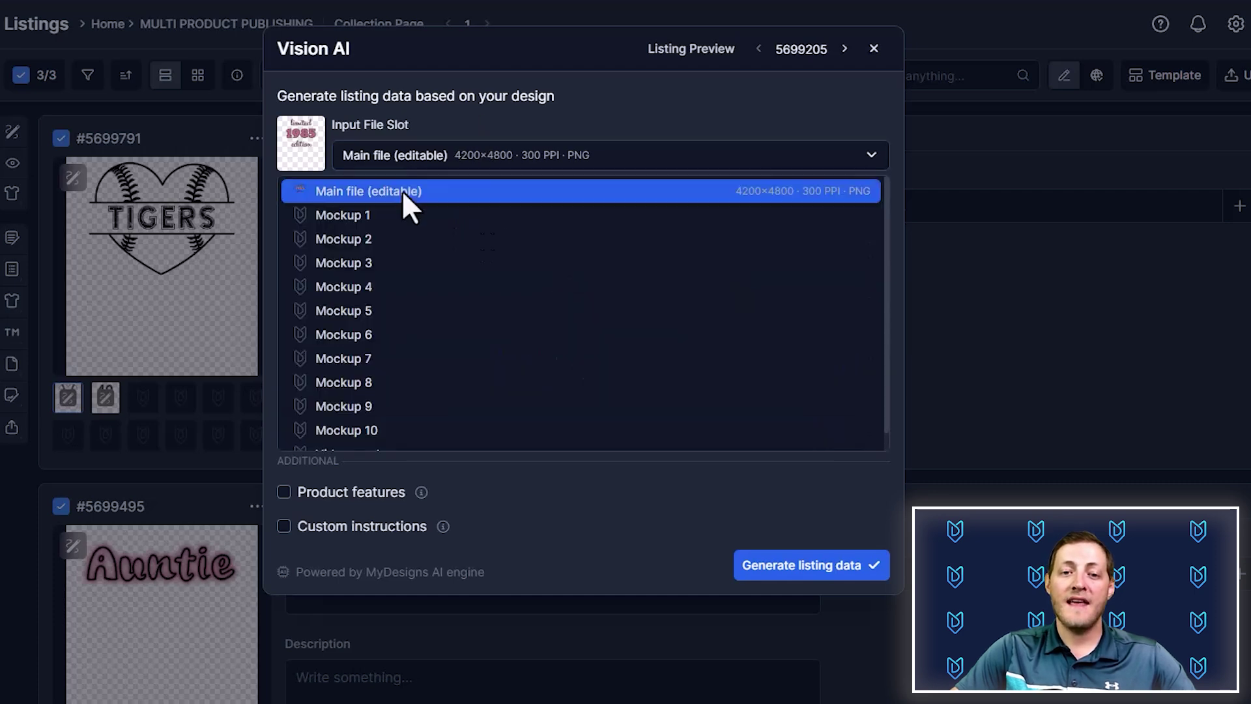
pyautogui.click(359, 193)
pyautogui.click(346, 225)
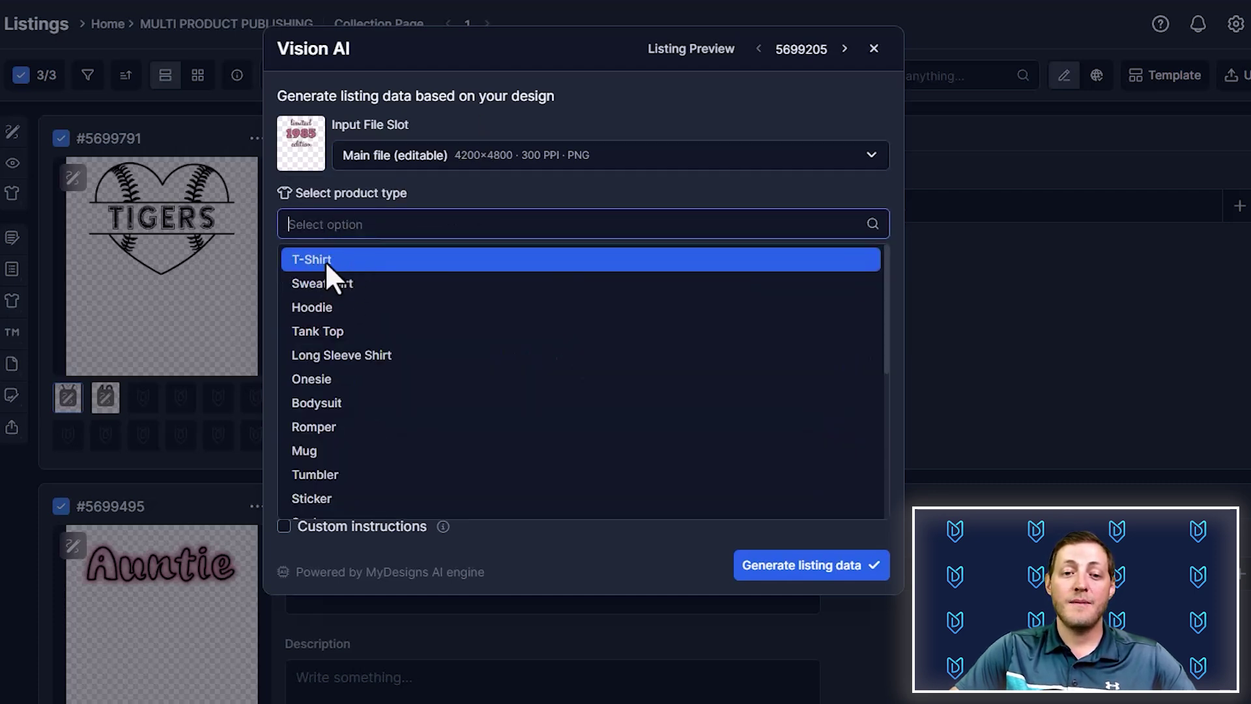
pyautogui.click(350, 257)
pyautogui.click(352, 236)
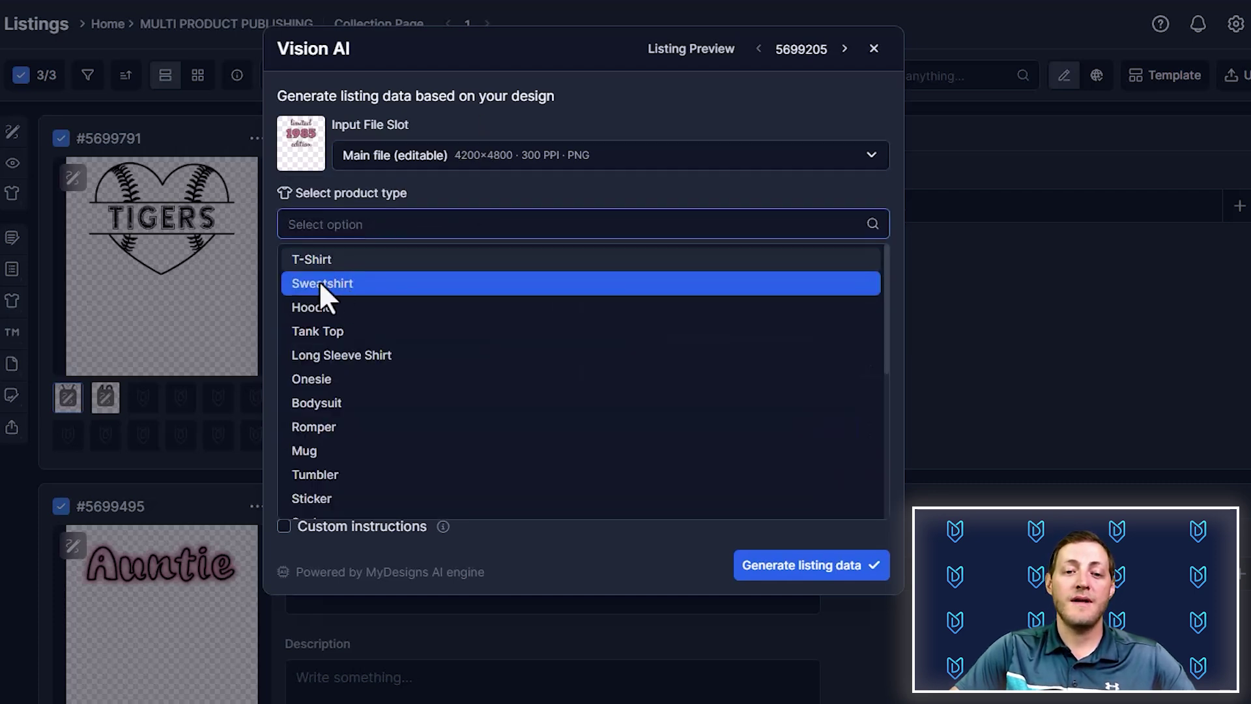
pyautogui.click(406, 206)
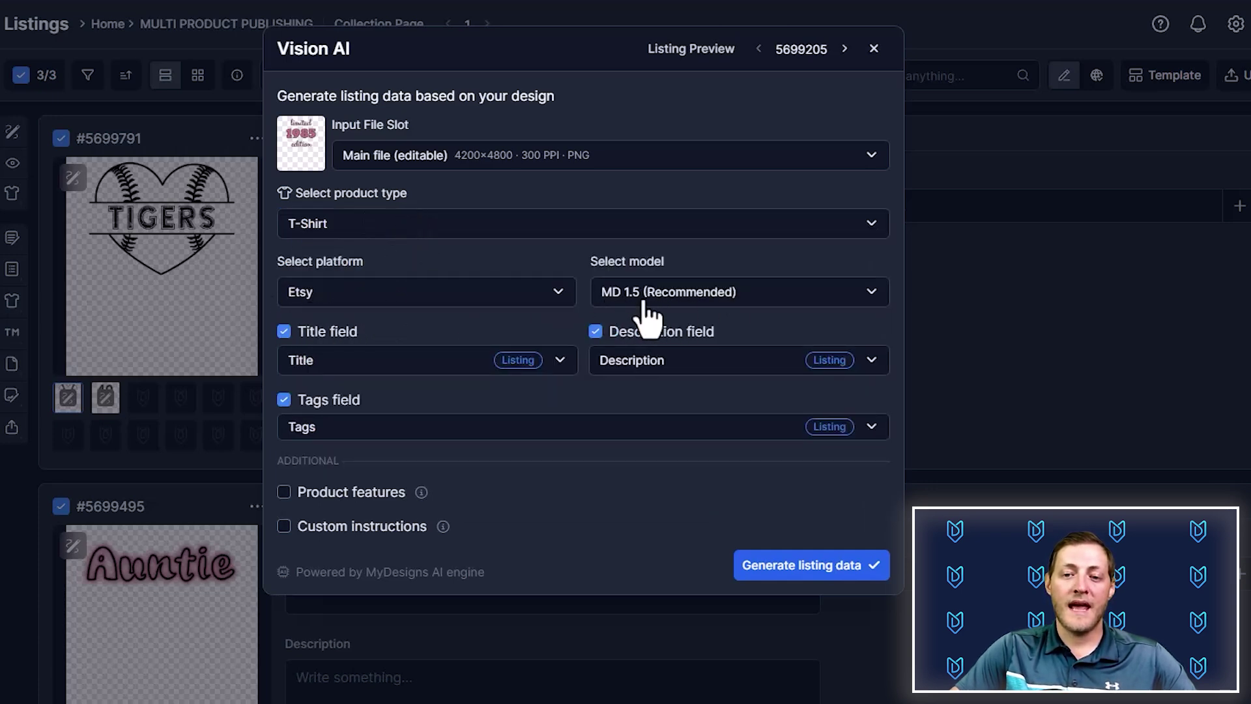
# Keep title generation on and begin a custom instruction saying a sweatshirt is also offered
pyautogui.click(284, 334)
pyautogui.click(287, 334)
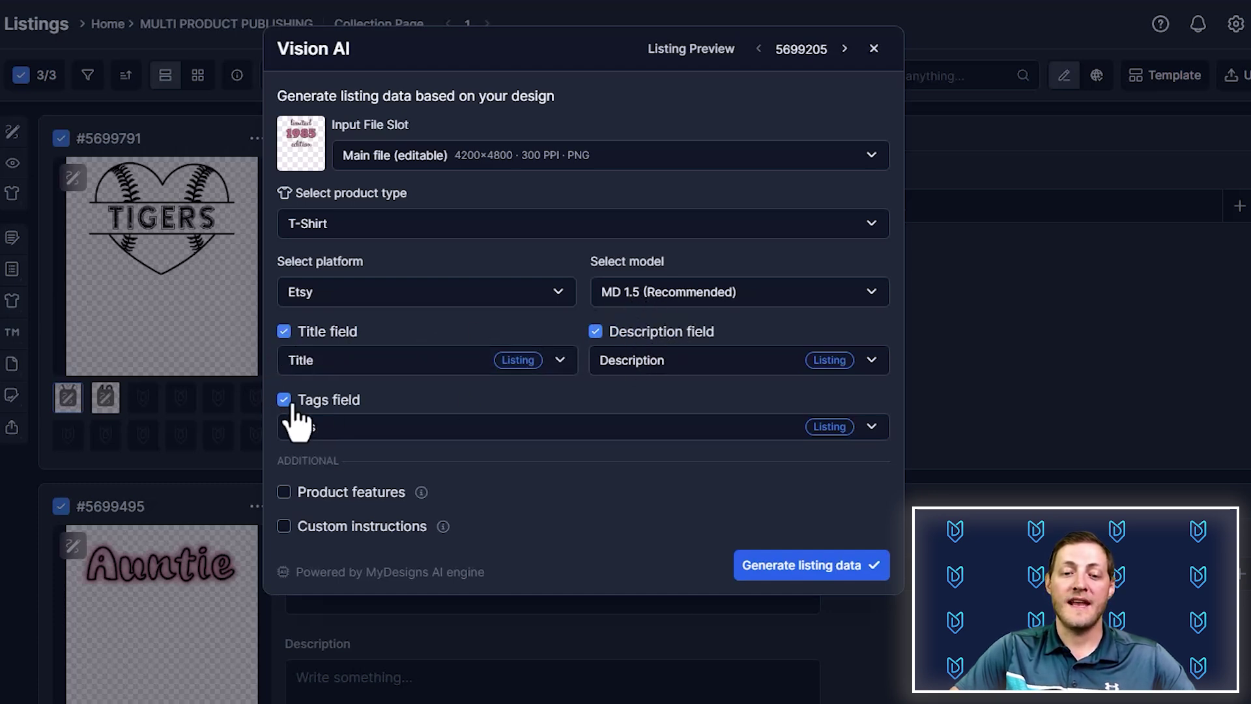
pyautogui.click(284, 334)
pyautogui.click(285, 333)
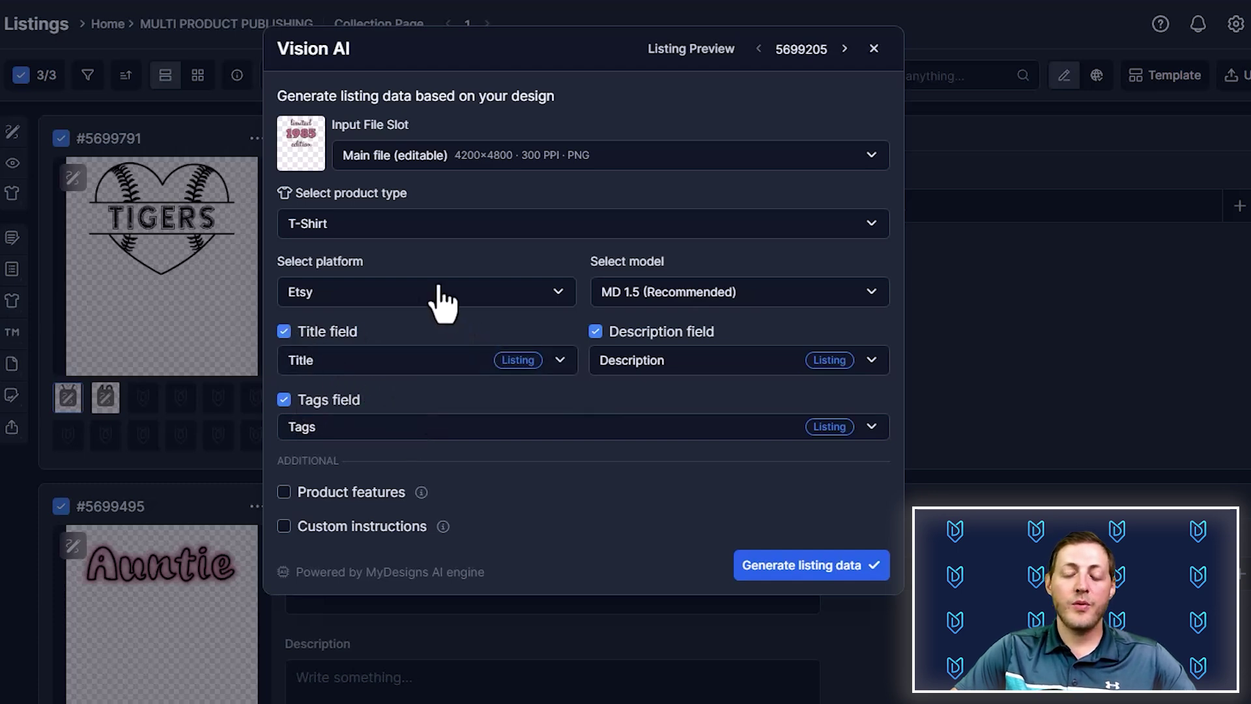
pyautogui.click(284, 526)
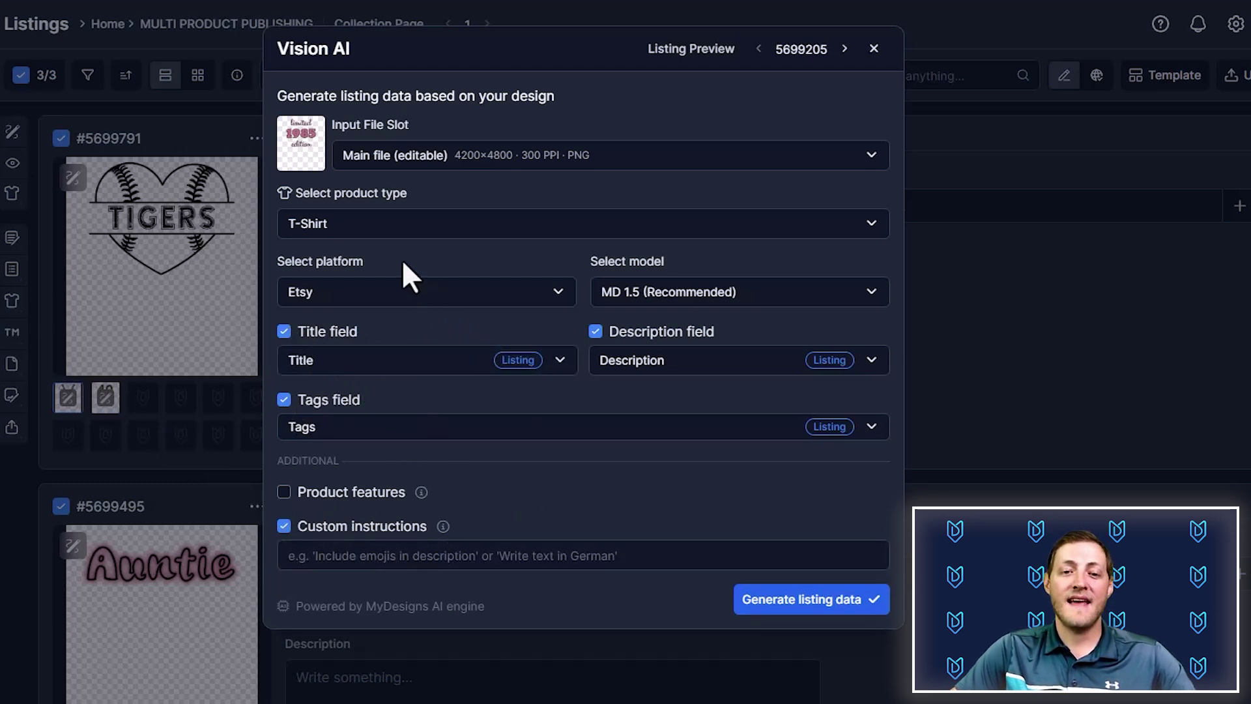
pyautogui.click(368, 554)
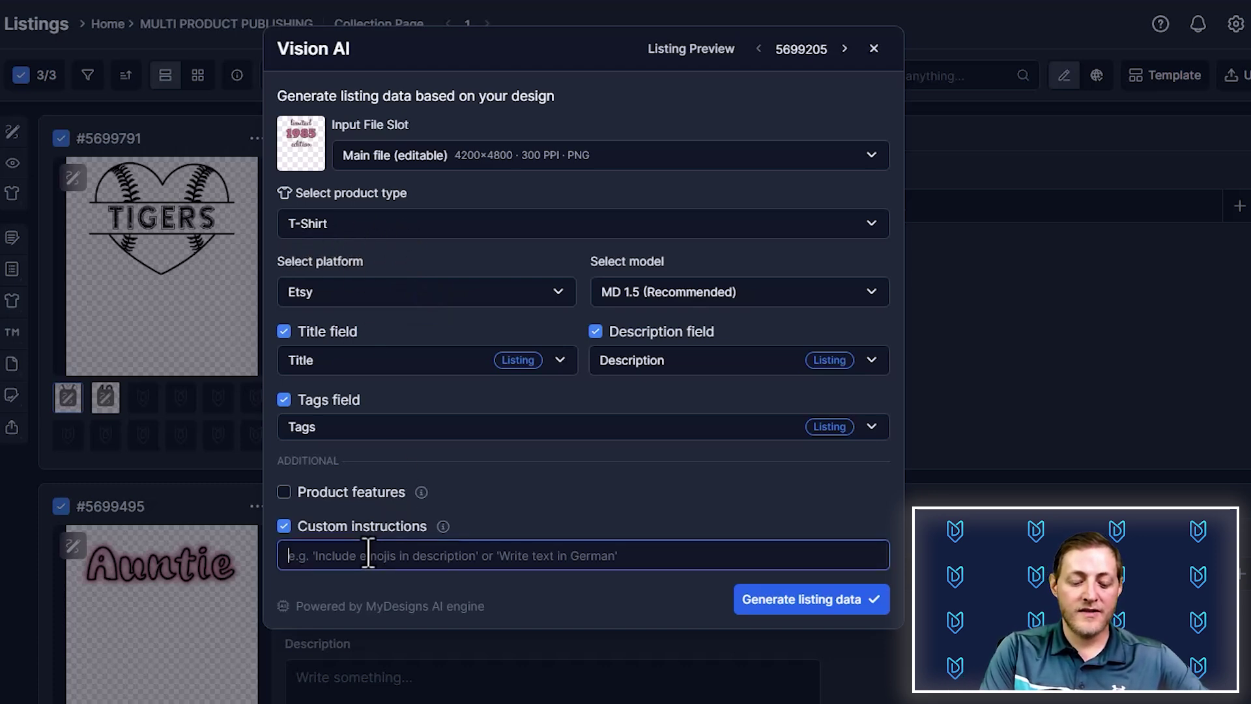
pyautogui.write('Th')
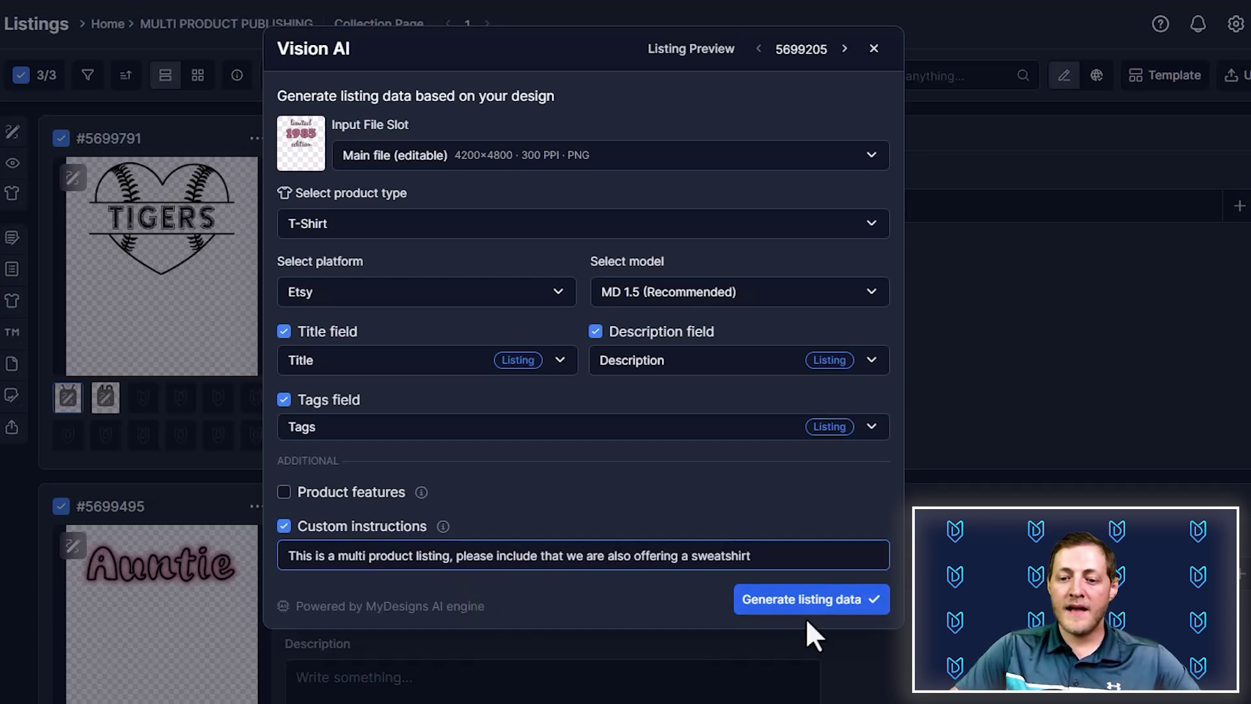
# Run Vision AI on all 3 listings and review the generated titles, descriptions and tags
pyautogui.click(832, 619)
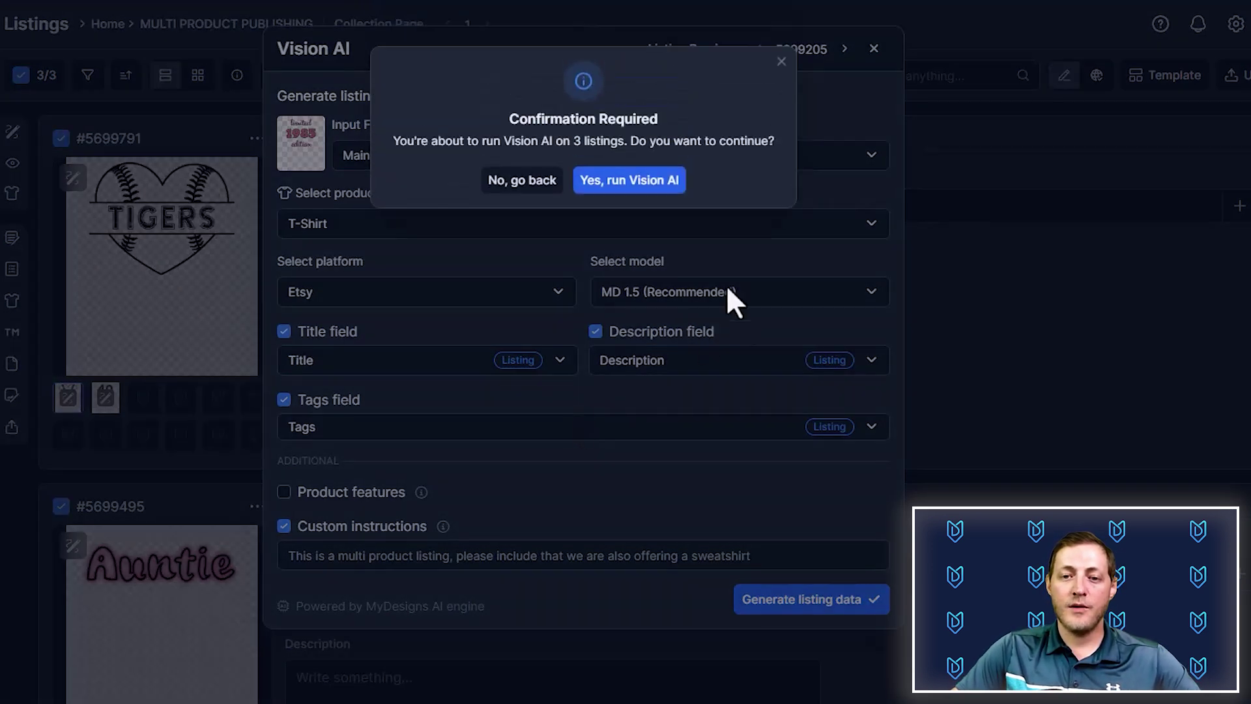
pyautogui.click(641, 186)
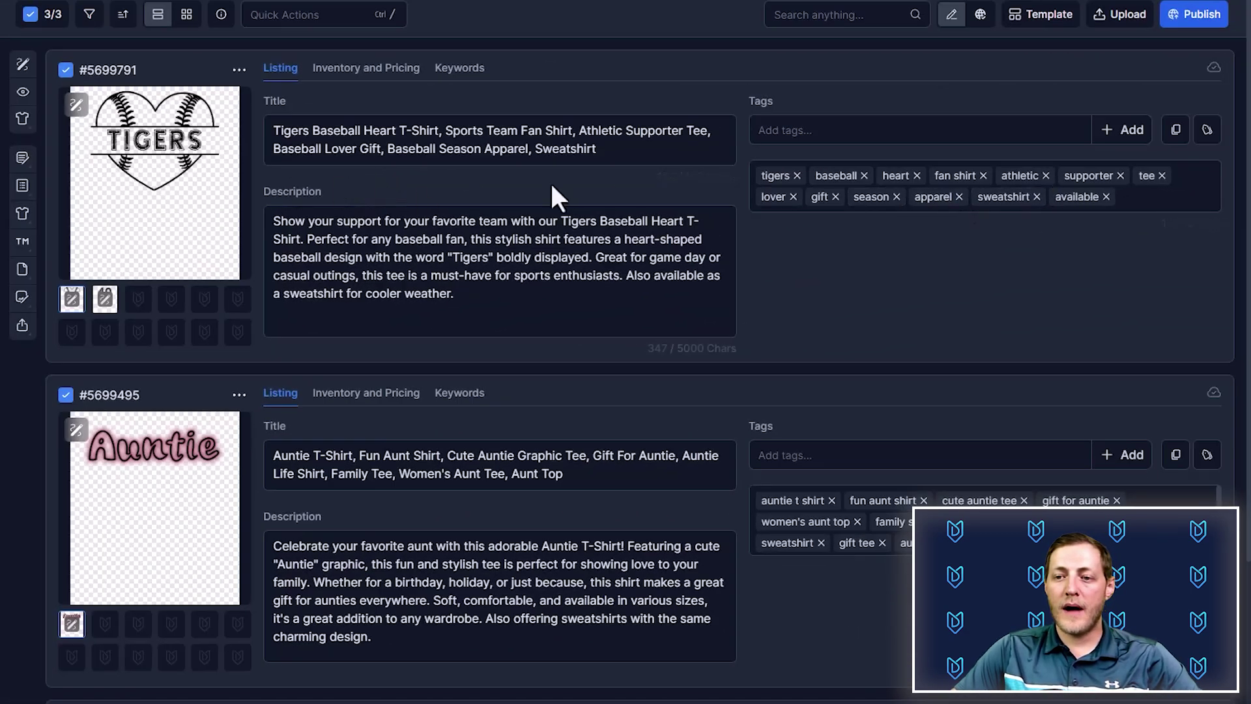
pyautogui.scroll(-5, 551, 215)
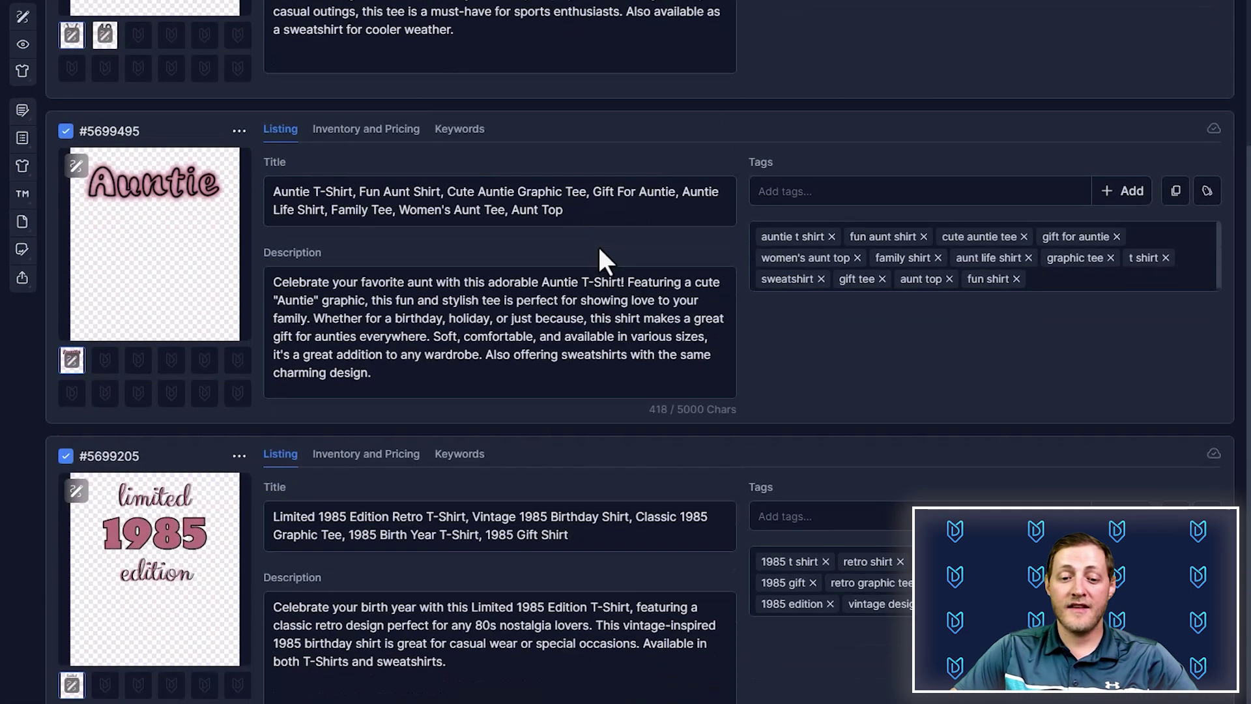
pyautogui.scroll(5, 528, 261)
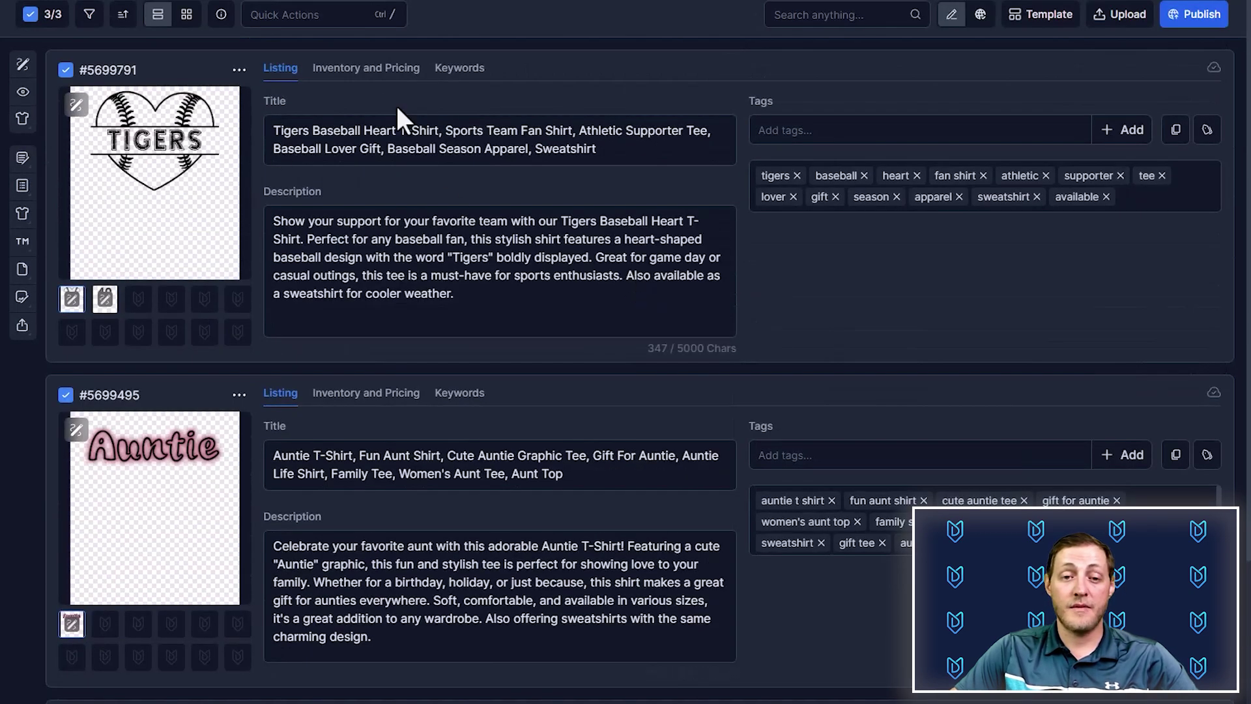
pyautogui.scroll(-3, 456, 326)
pyautogui.scroll(1, 391, 391)
pyautogui.scroll(-3, 448, 506)
pyautogui.scroll(5, 200, 459)
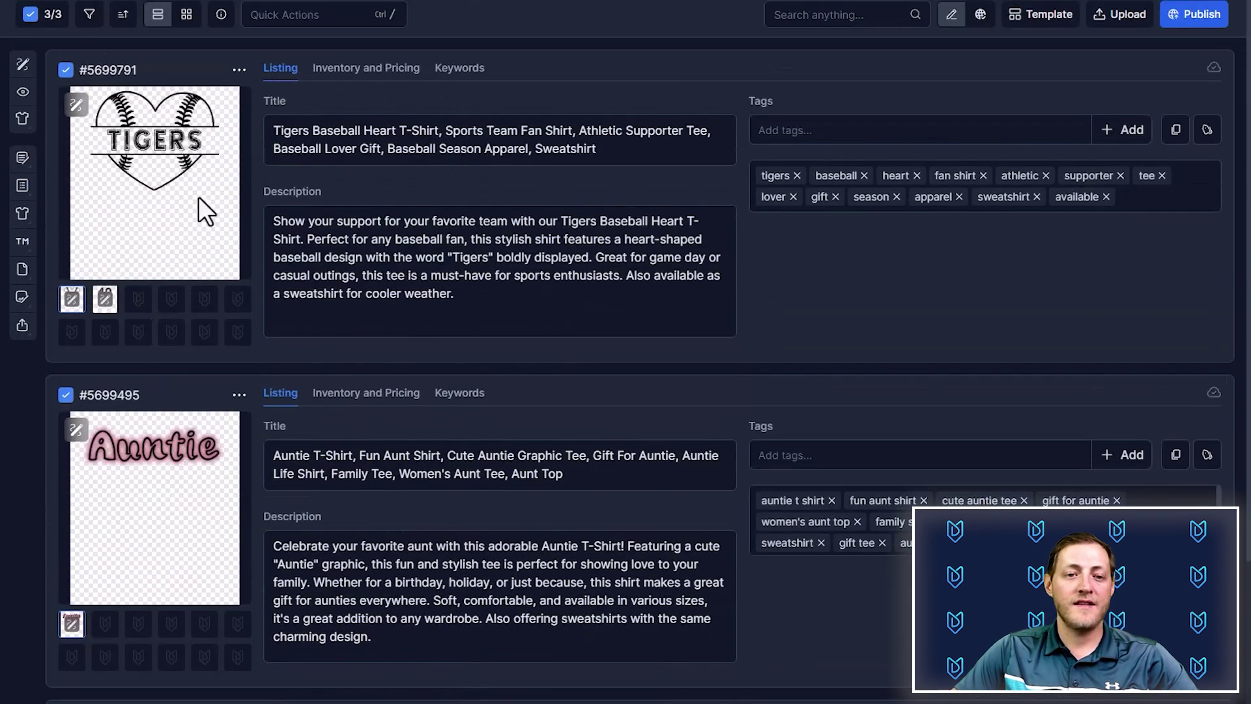
pyautogui.doubleClick(308, 129)
pyautogui.click(304, 128)
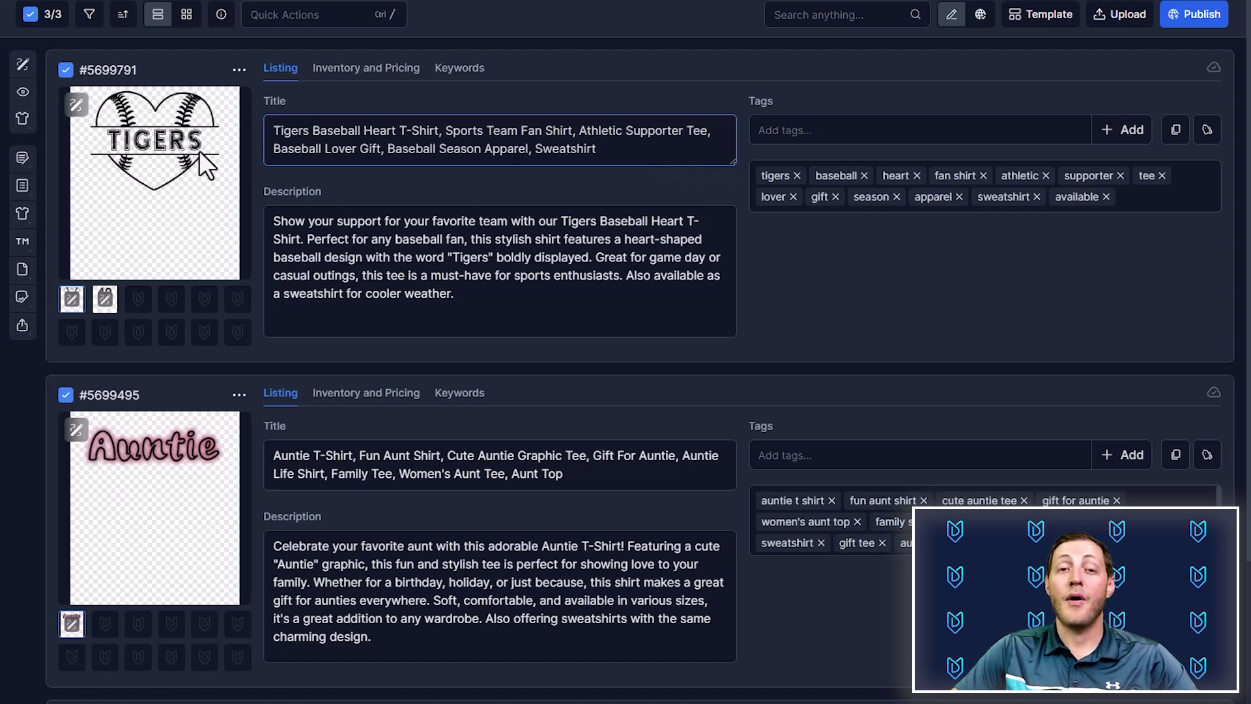
# Replace 'Tigers' with 'Personalized' in the first title and '1985' with 'customizable' in the 1985 title
pyautogui.doubleClick(309, 134)
pyautogui.write('P')
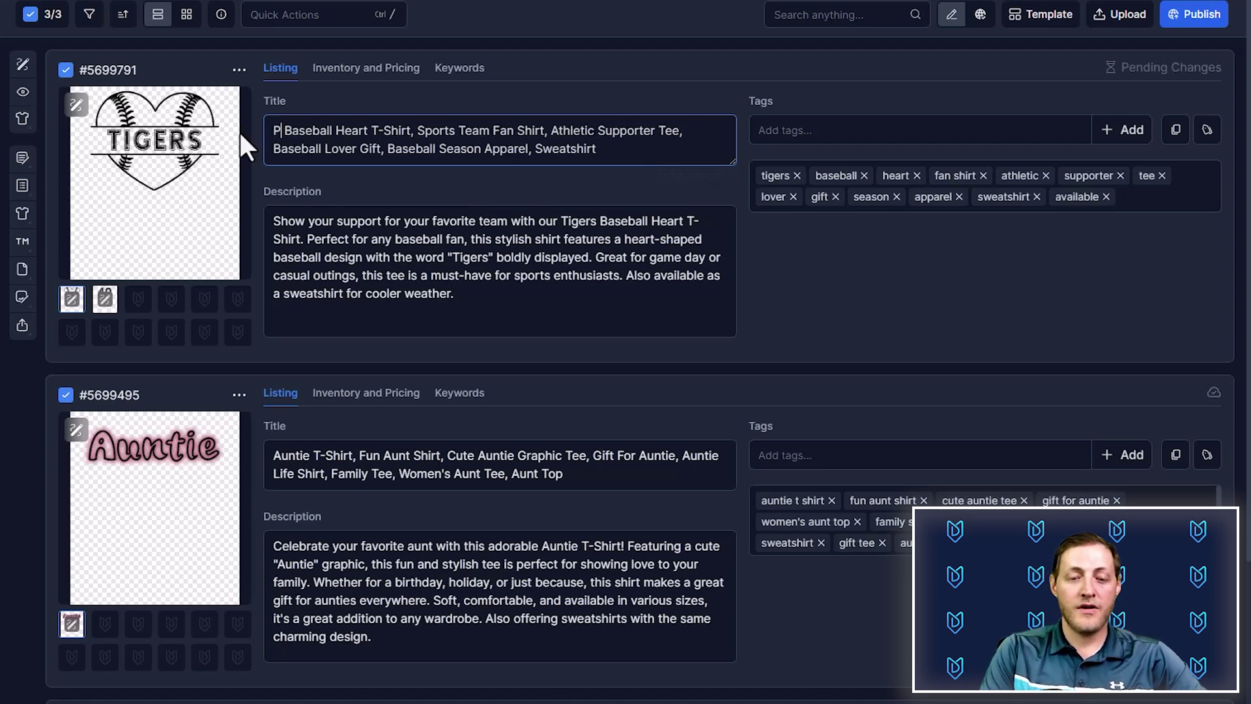
pyautogui.write('ersonalized')
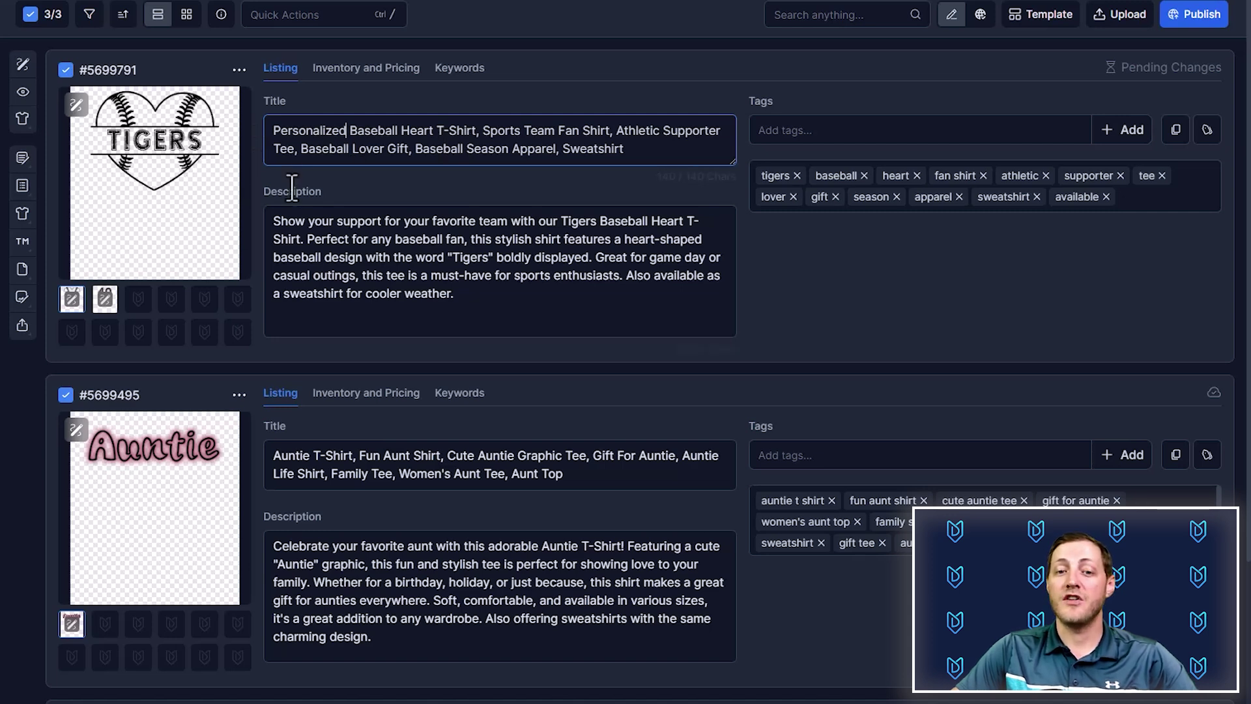
pyautogui.scroll(-4, 558, 224)
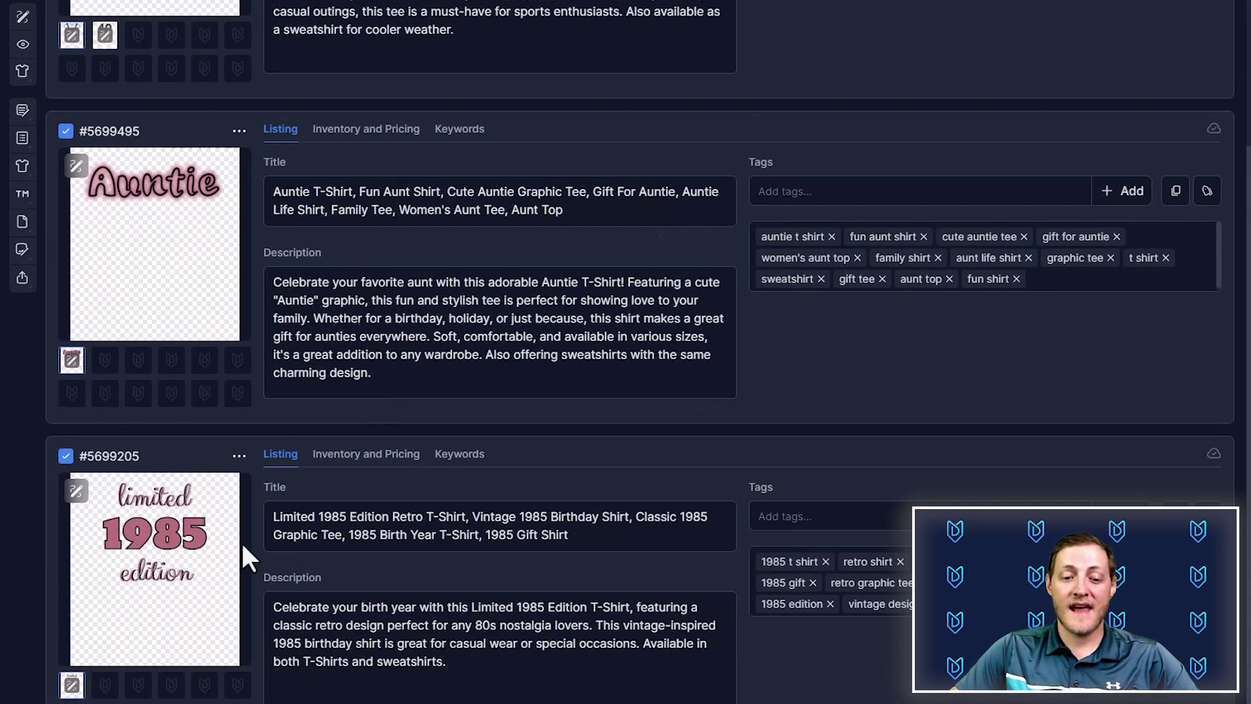
pyautogui.click(345, 518)
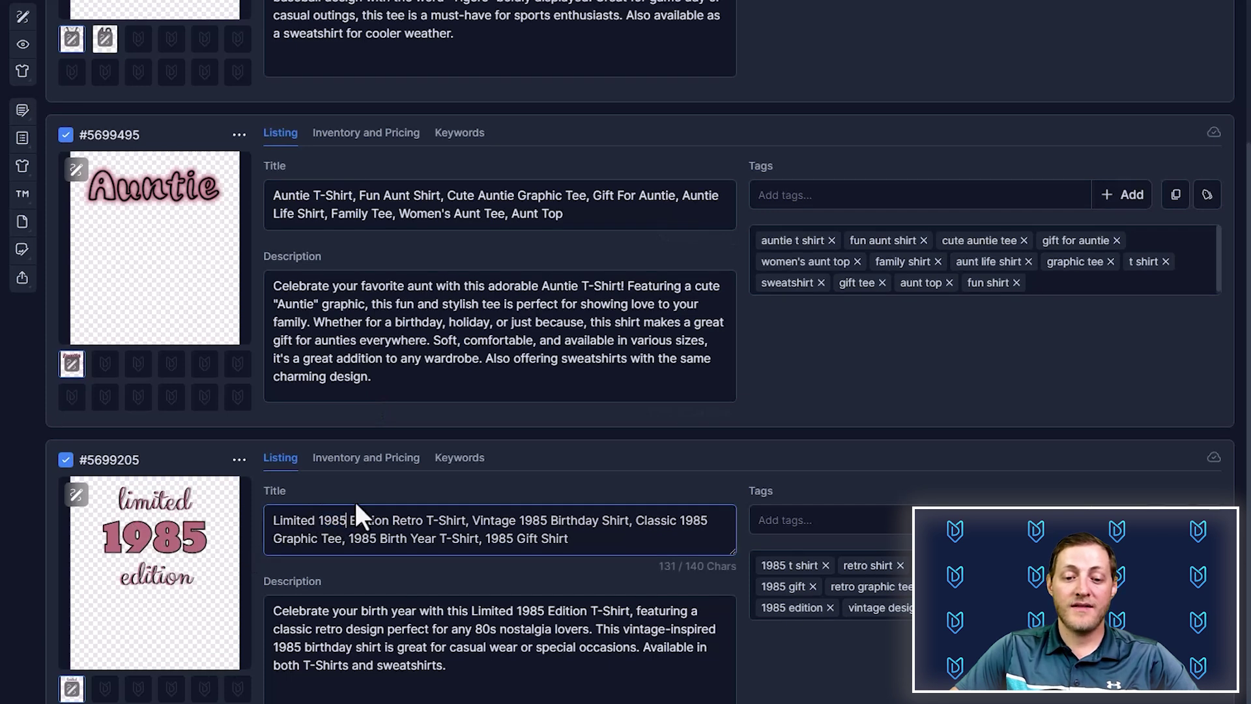
pyautogui.press('BackSpace')
pyautogui.press('BackSpace')
pyautogui.press('BackSpace')
pyautogui.press('BackSpace')
pyautogui.write('customiza')
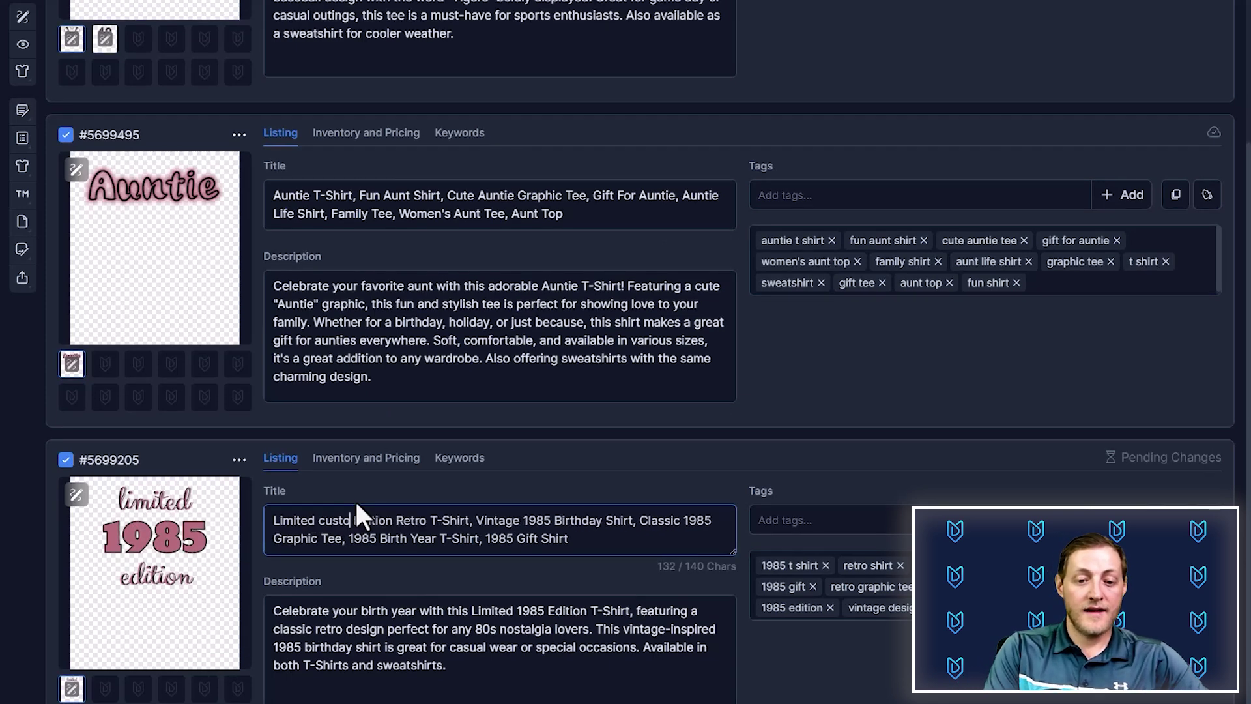
pyautogui.write('ble')
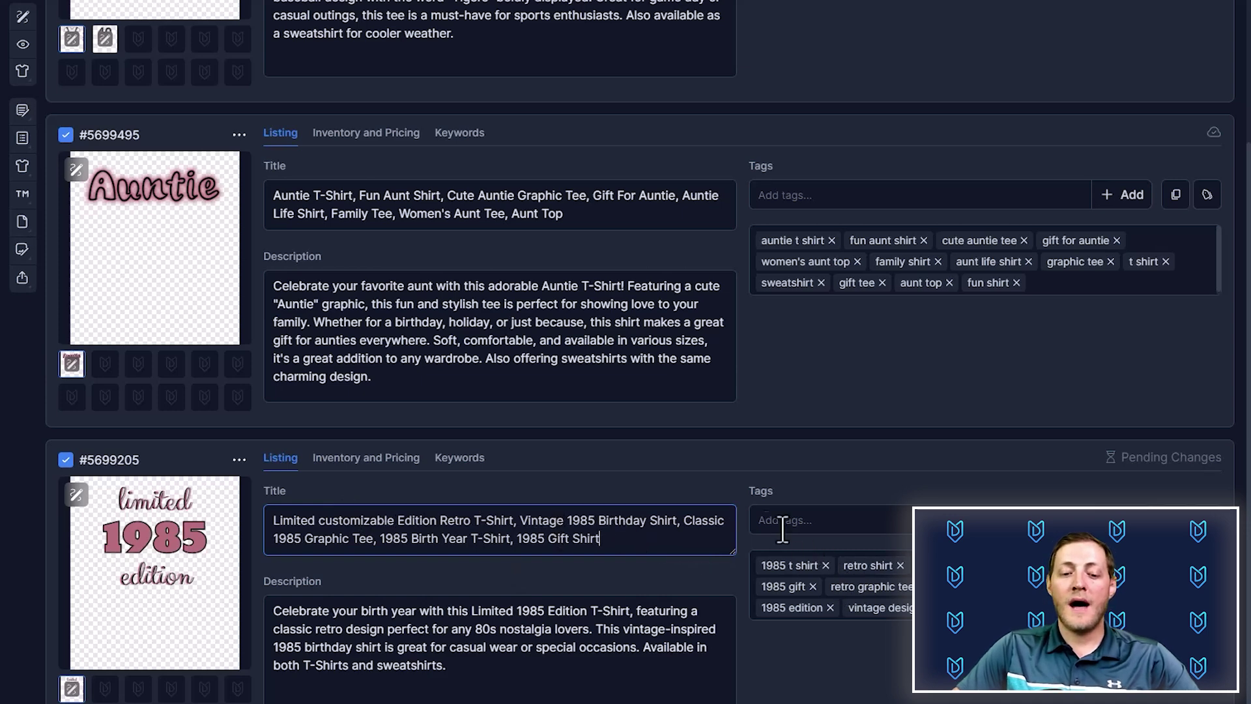
pyautogui.scroll(4, 686, 461)
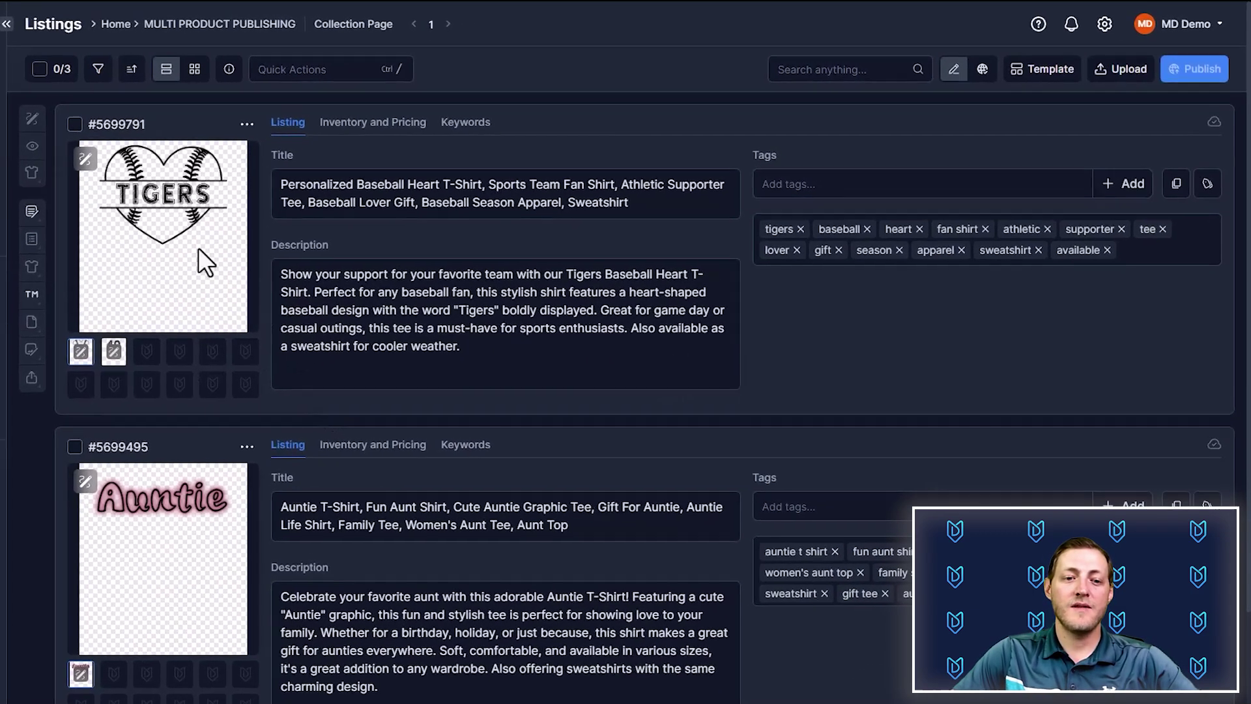
# Publish the Tigers listing to Etsy as print on demand using the Bella 3001 T-shirt
pyautogui.moveTo(229, 309)
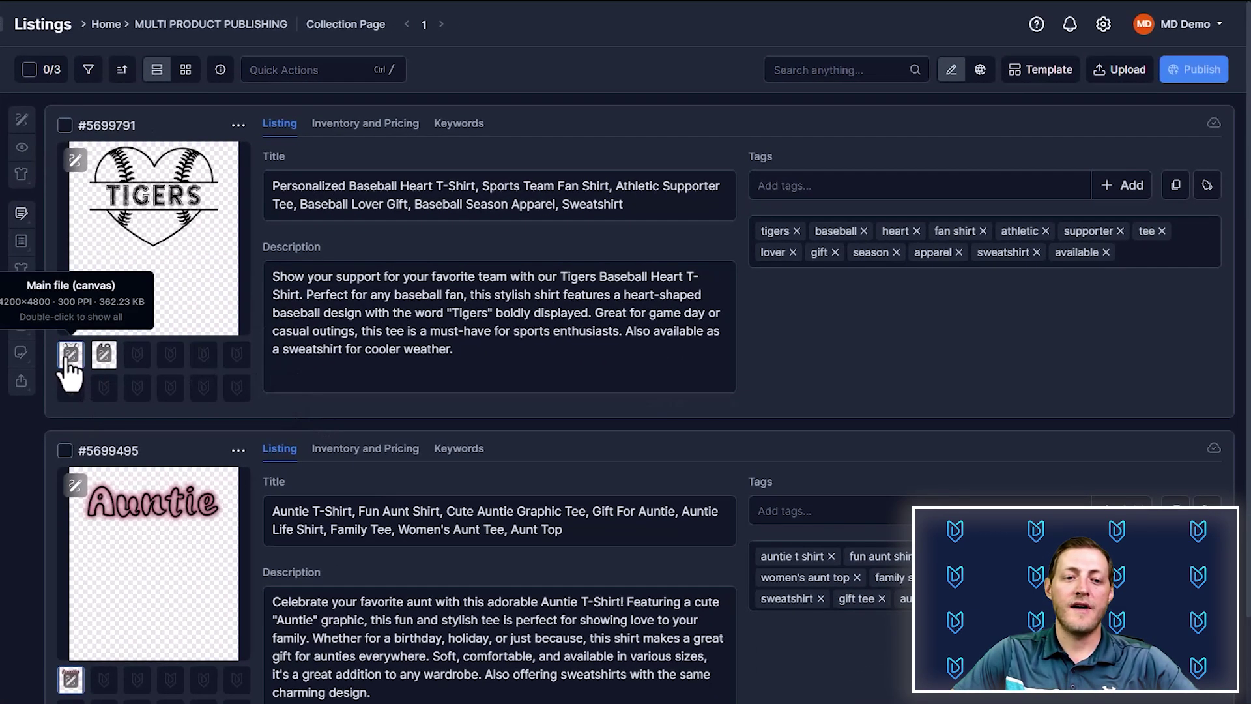
pyautogui.click(65, 125)
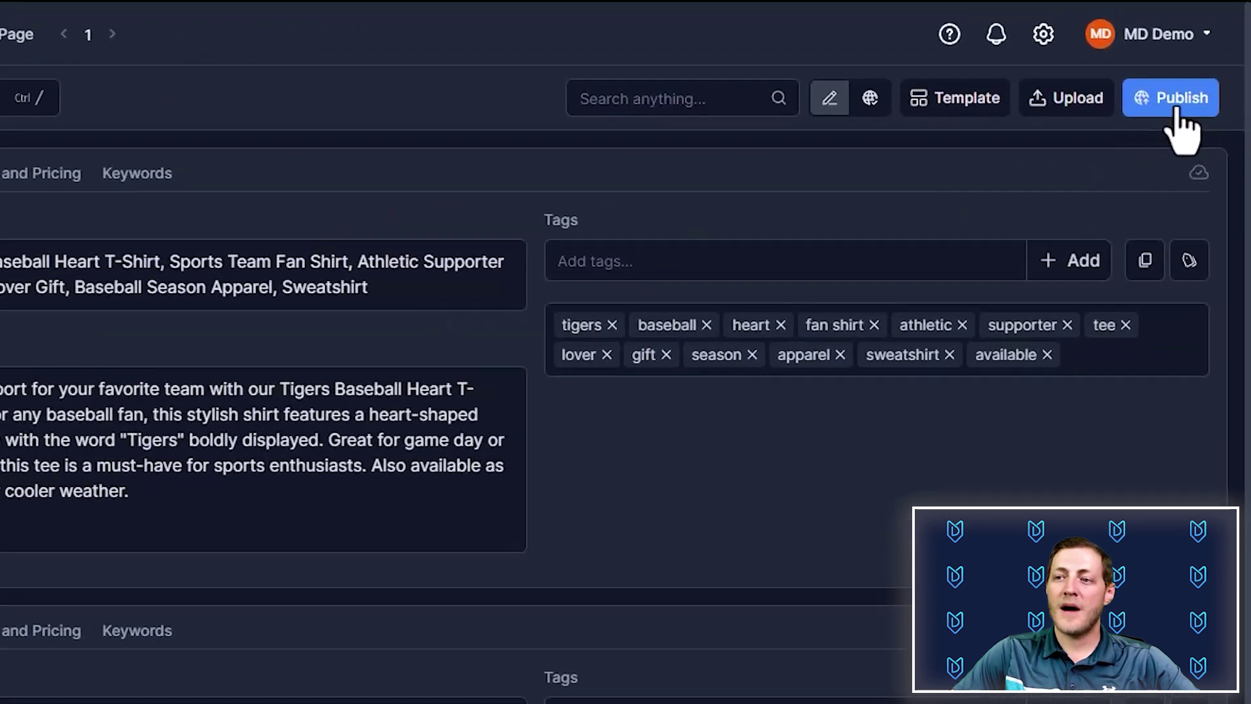
pyautogui.click(1176, 107)
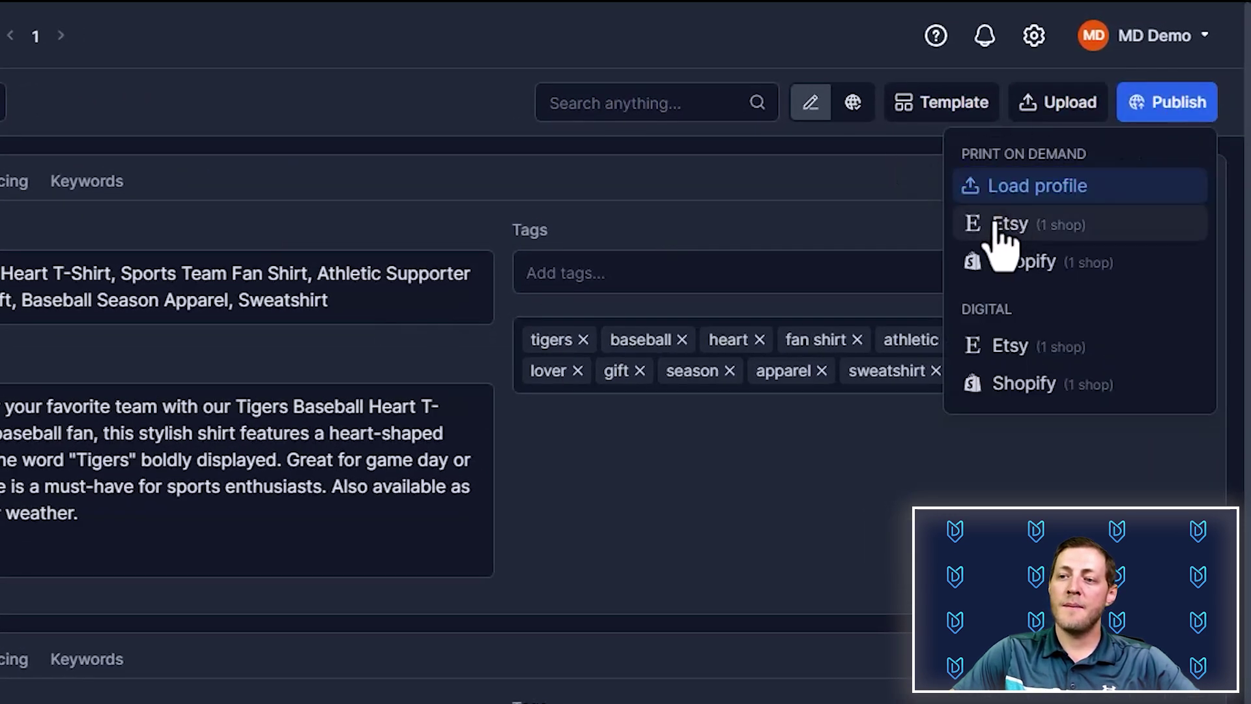
pyautogui.click(1014, 236)
pyautogui.click(392, 138)
pyautogui.write('Bella 3001')
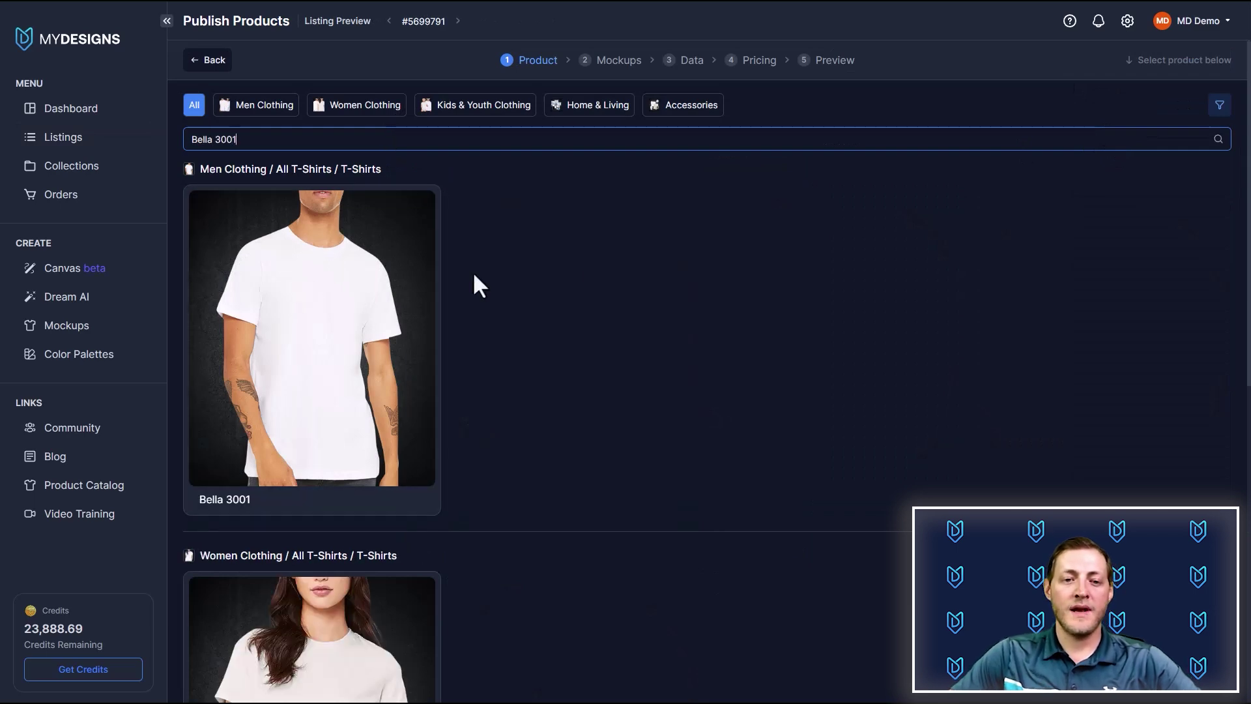
pyautogui.click(321, 324)
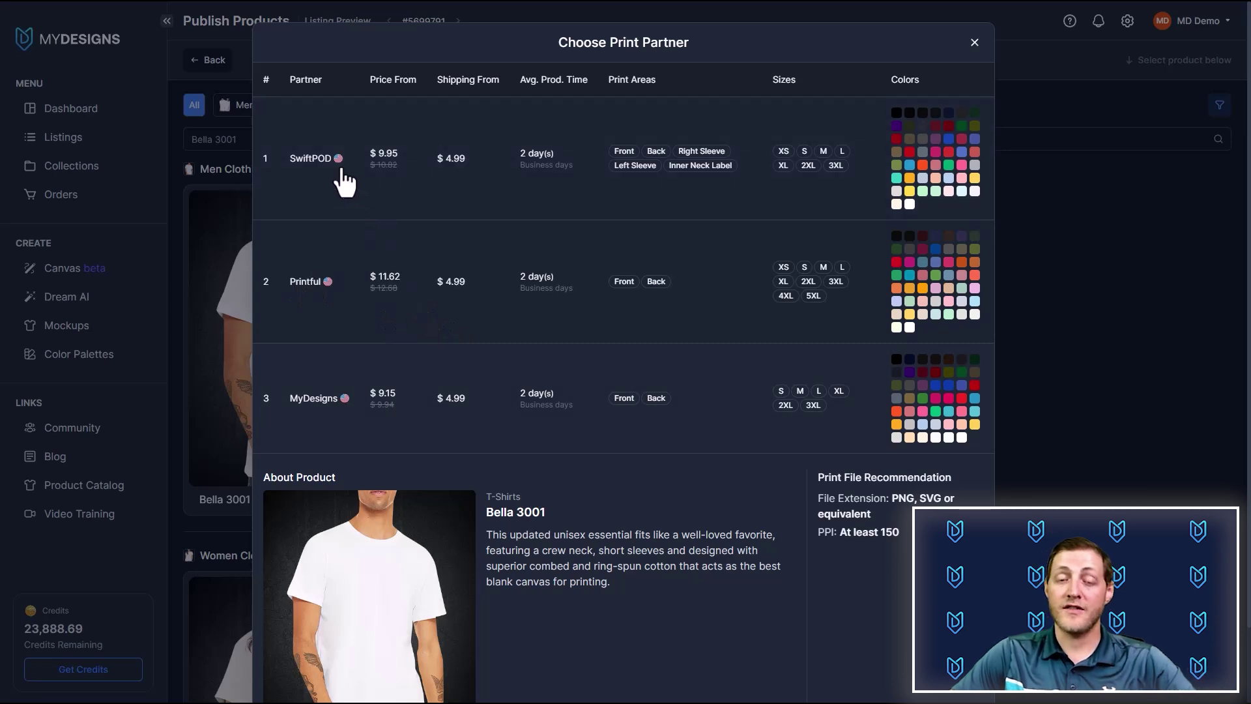
# Choose SwiftPOD as print partner and add a back print area using the Mockup 1 file
pyautogui.click(410, 173)
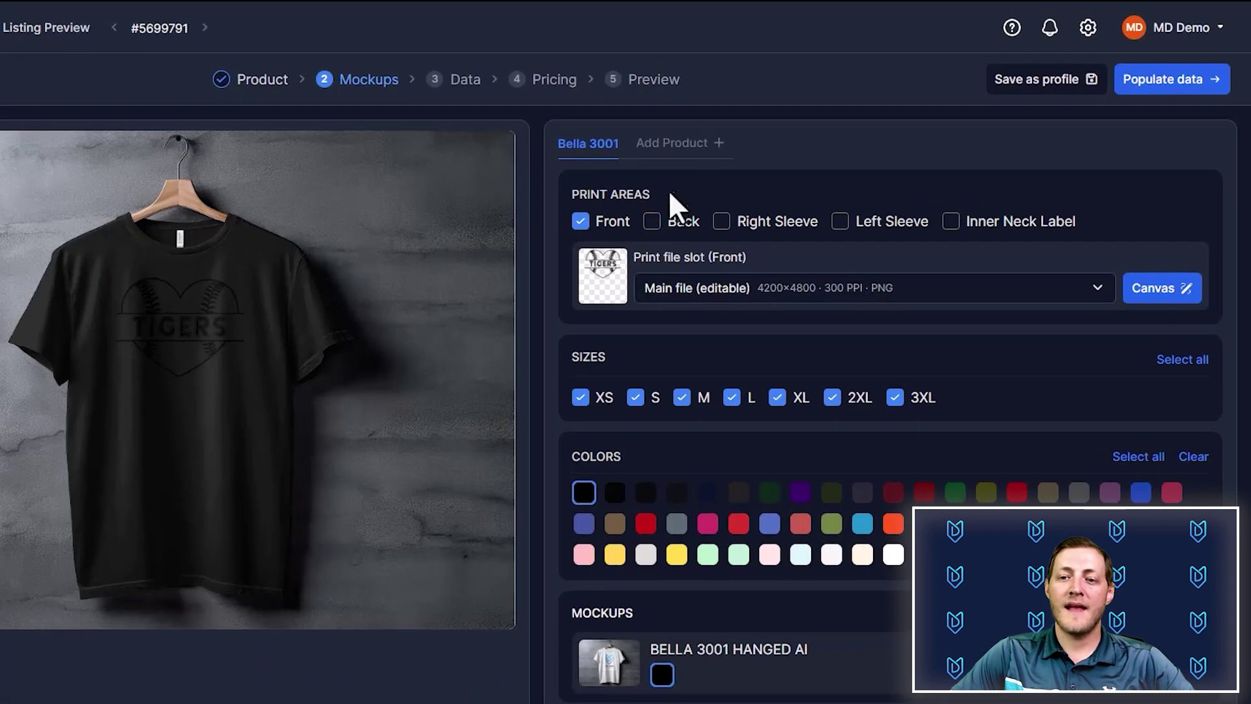
pyautogui.moveTo(752, 162); pyautogui.dragTo(658, 179)
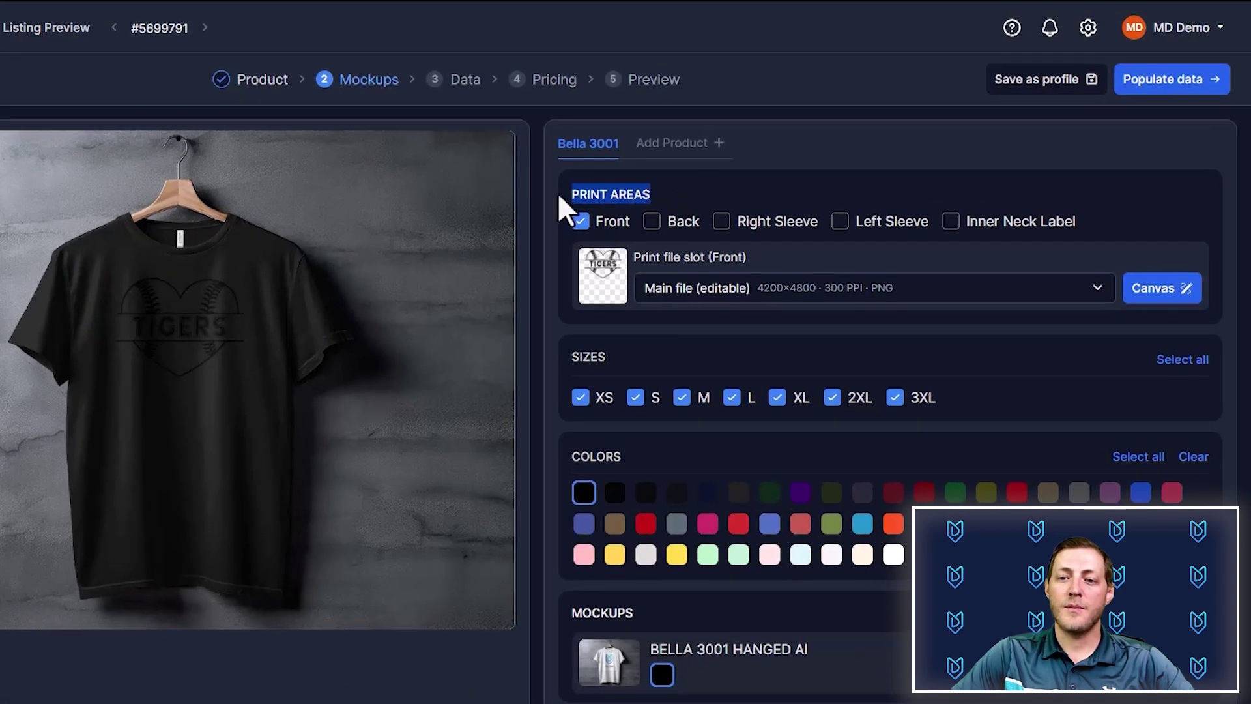
pyautogui.click(702, 210)
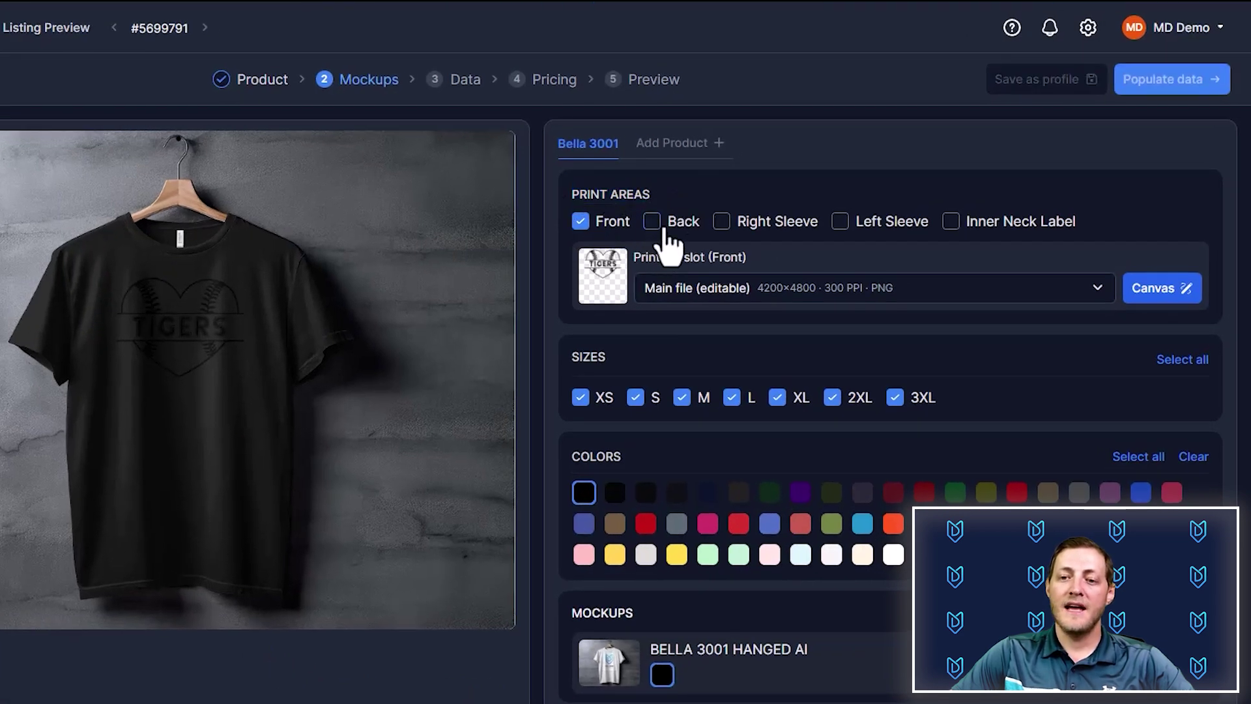
pyautogui.click(657, 223)
pyautogui.moveTo(753, 335); pyautogui.dragTo(707, 339)
pyautogui.click(721, 384)
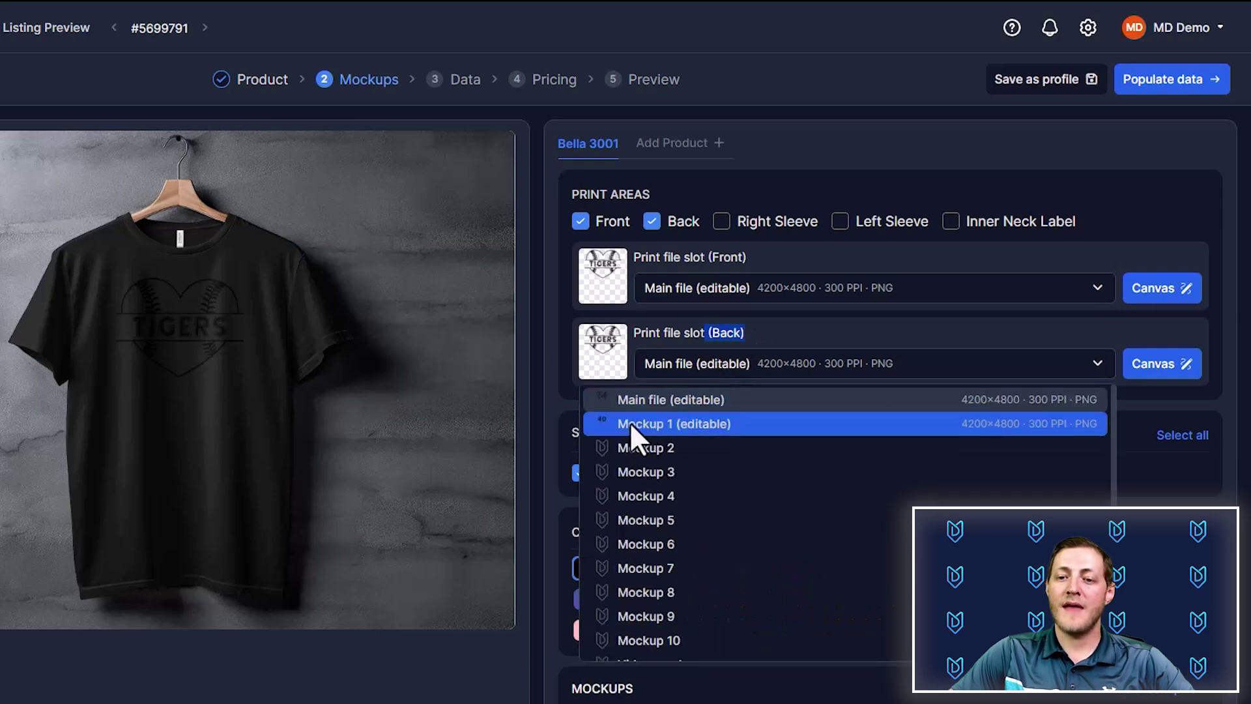
pyautogui.click(642, 423)
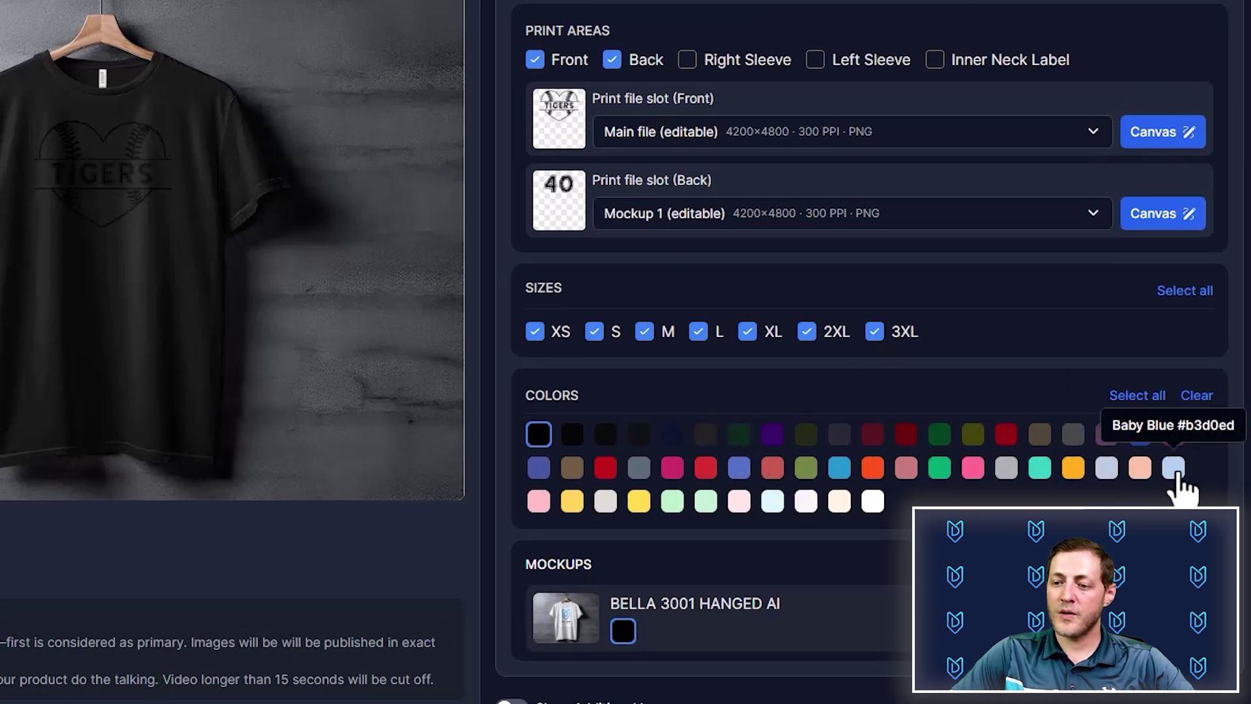
# Add White, Pink and Baby Blue as shirt colours
pyautogui.click(874, 503)
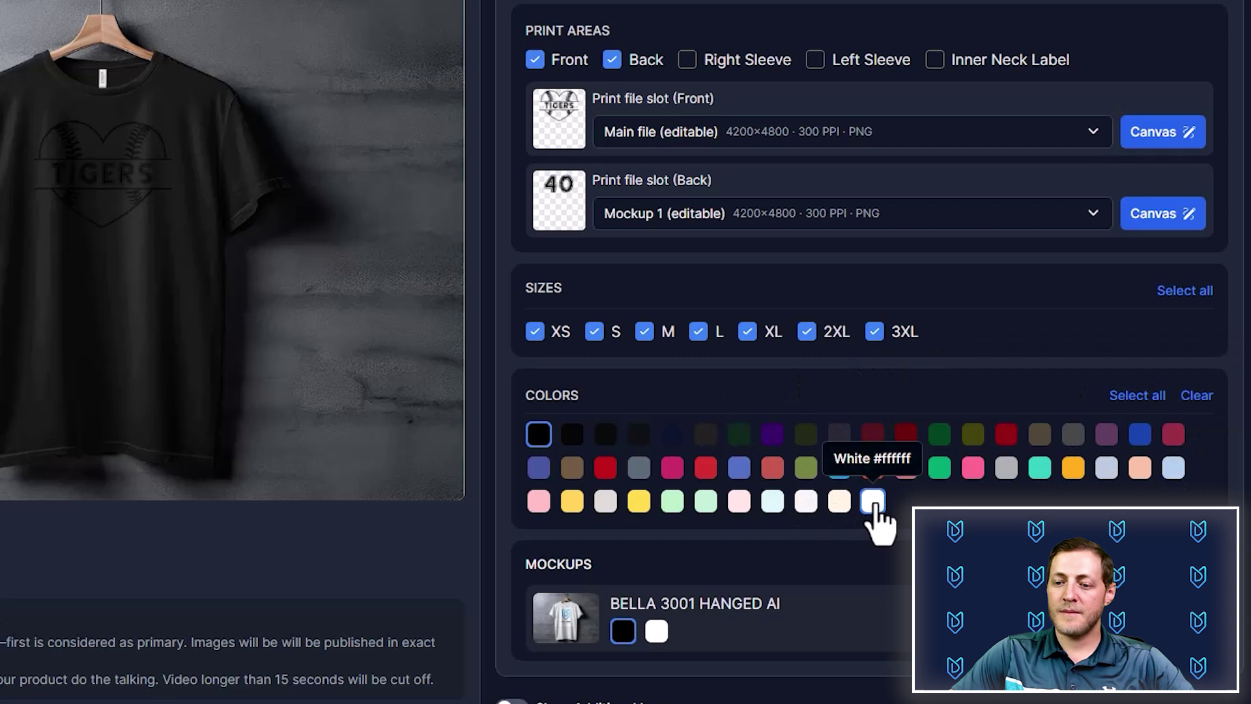
pyautogui.click(536, 501)
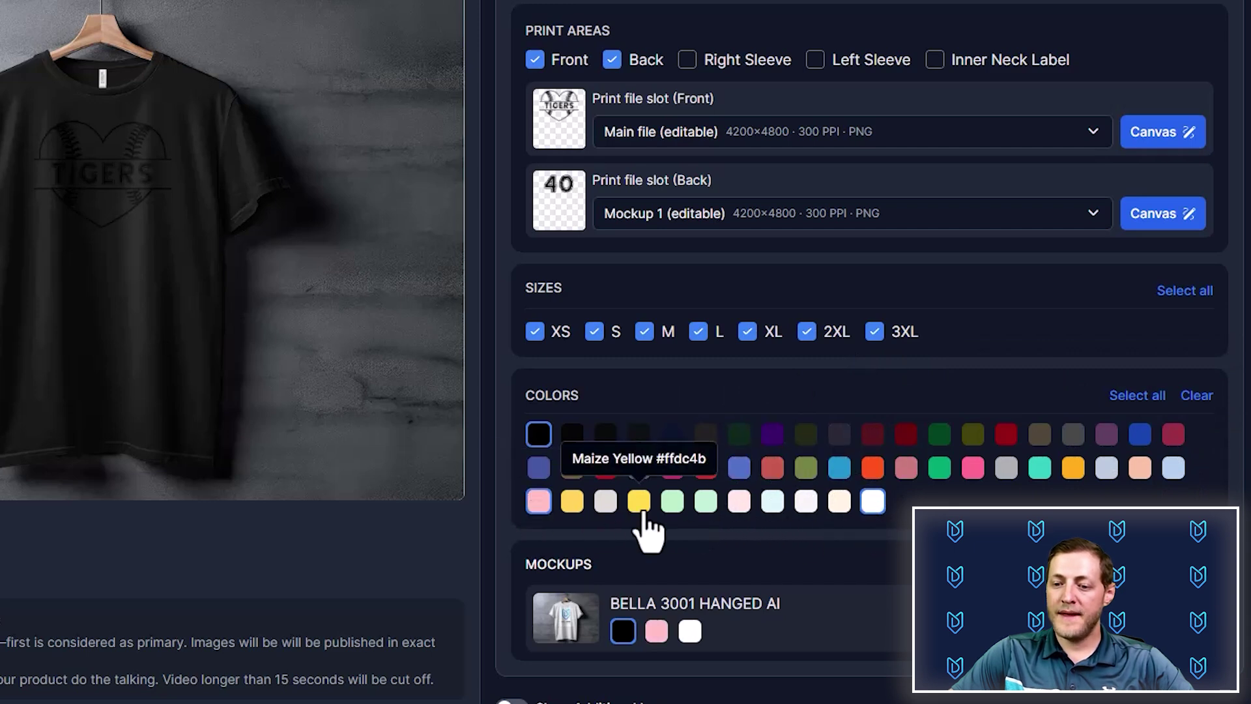
pyautogui.click(1172, 470)
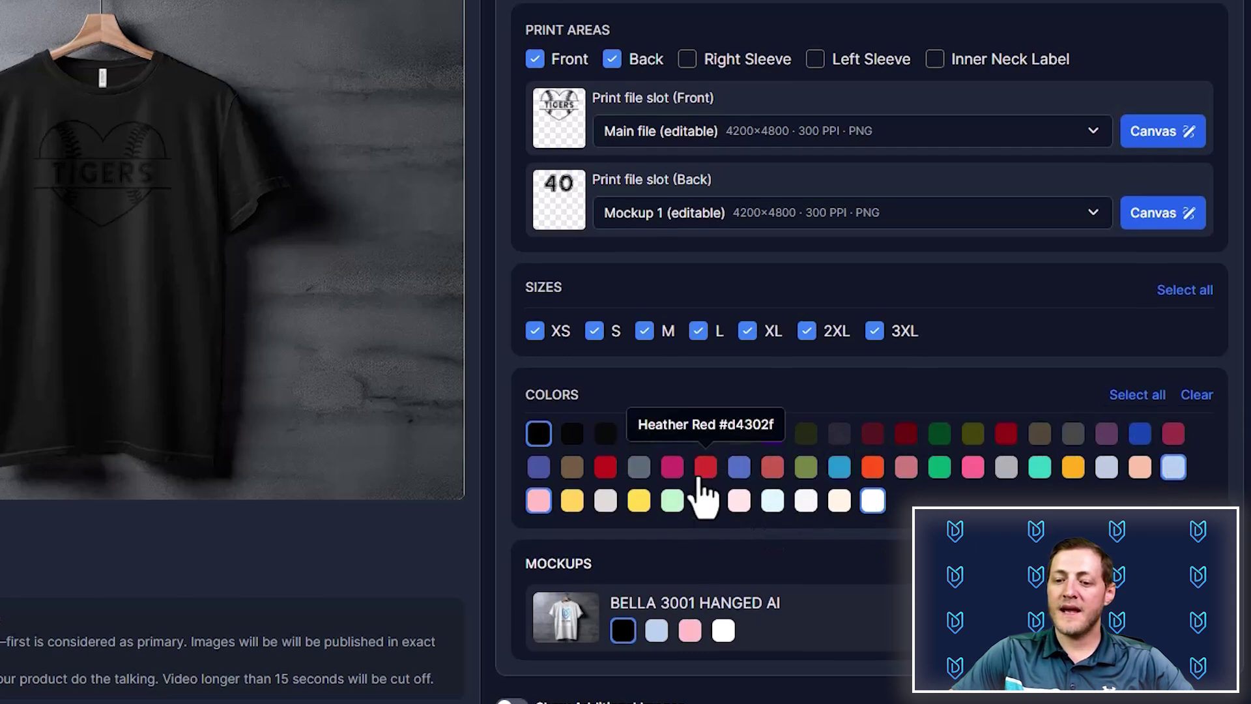
pyautogui.scroll(-2, 776, 521)
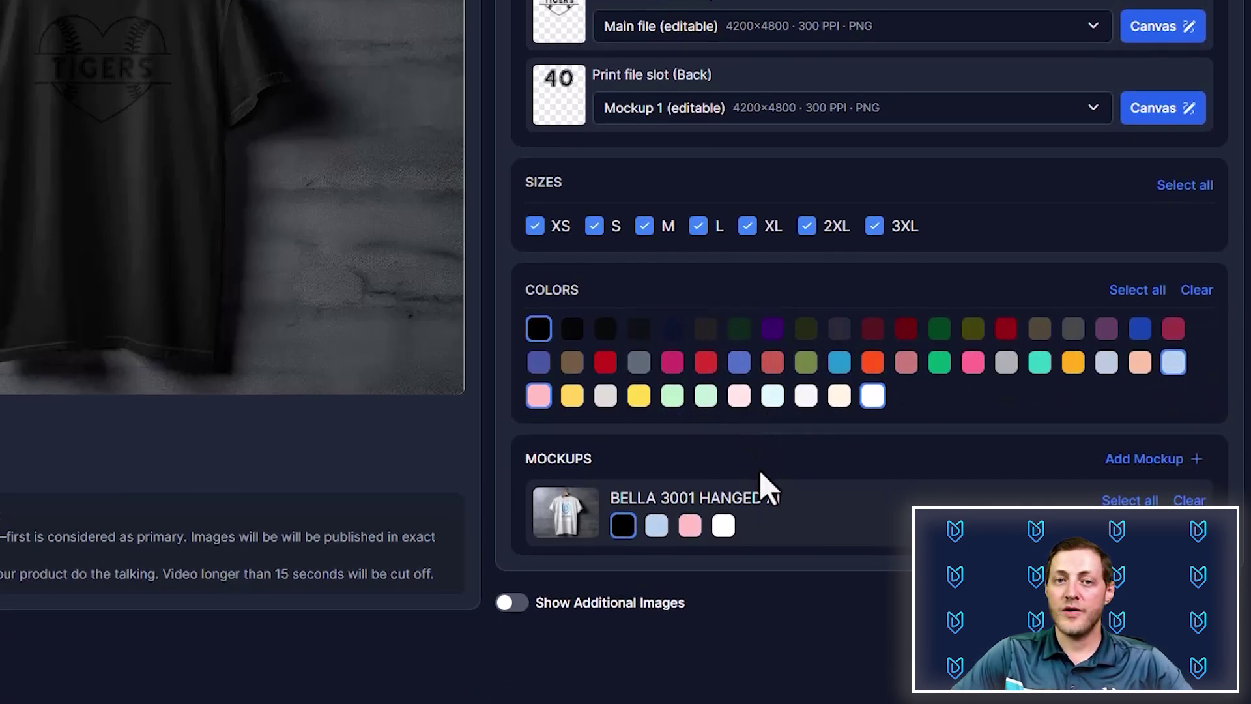
# Remove Black and add the Bella 3001 Size Chart, Front & Back Model and Model AI 2 mockups
pyautogui.click(540, 331)
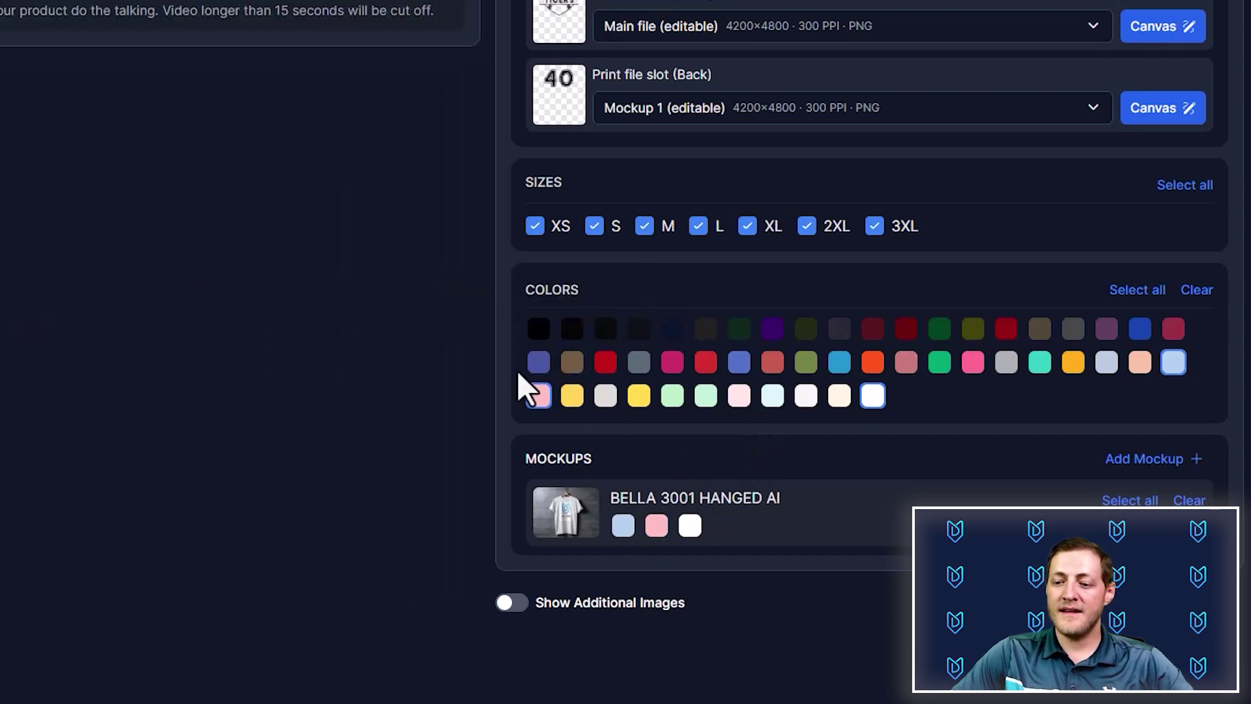
pyautogui.click(1144, 460)
pyautogui.scroll(-3, 1112, 438)
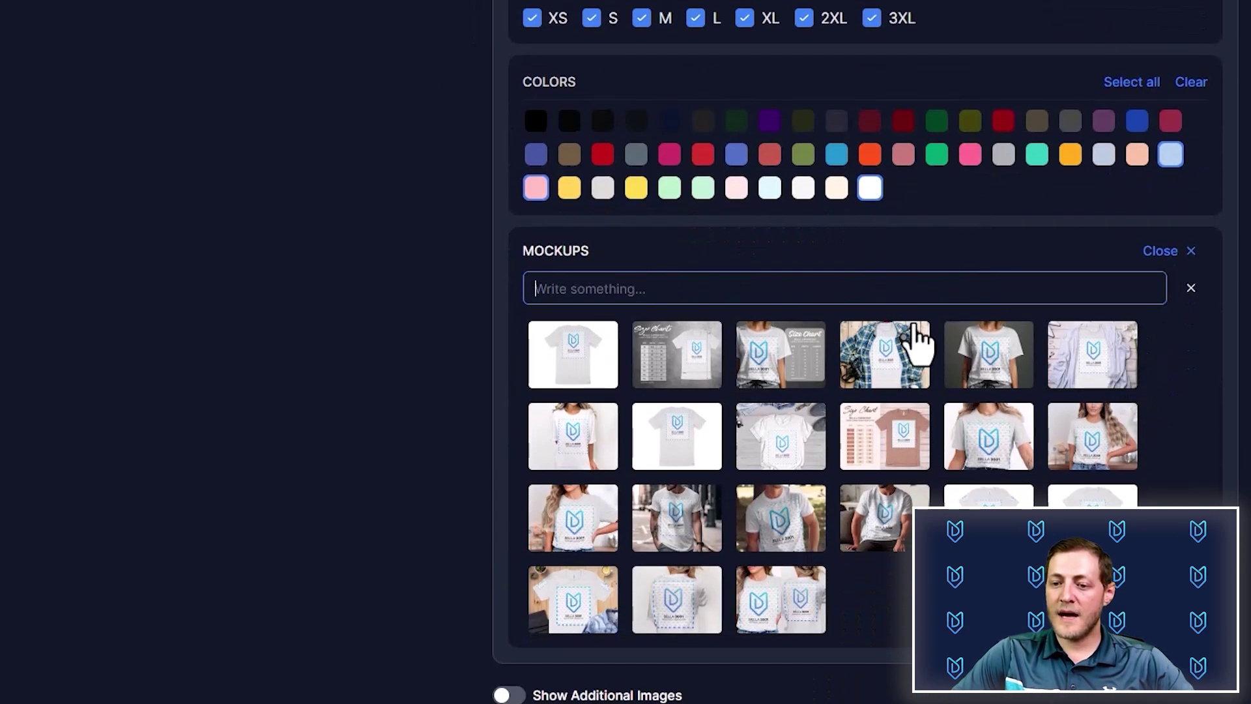
pyautogui.click(787, 371)
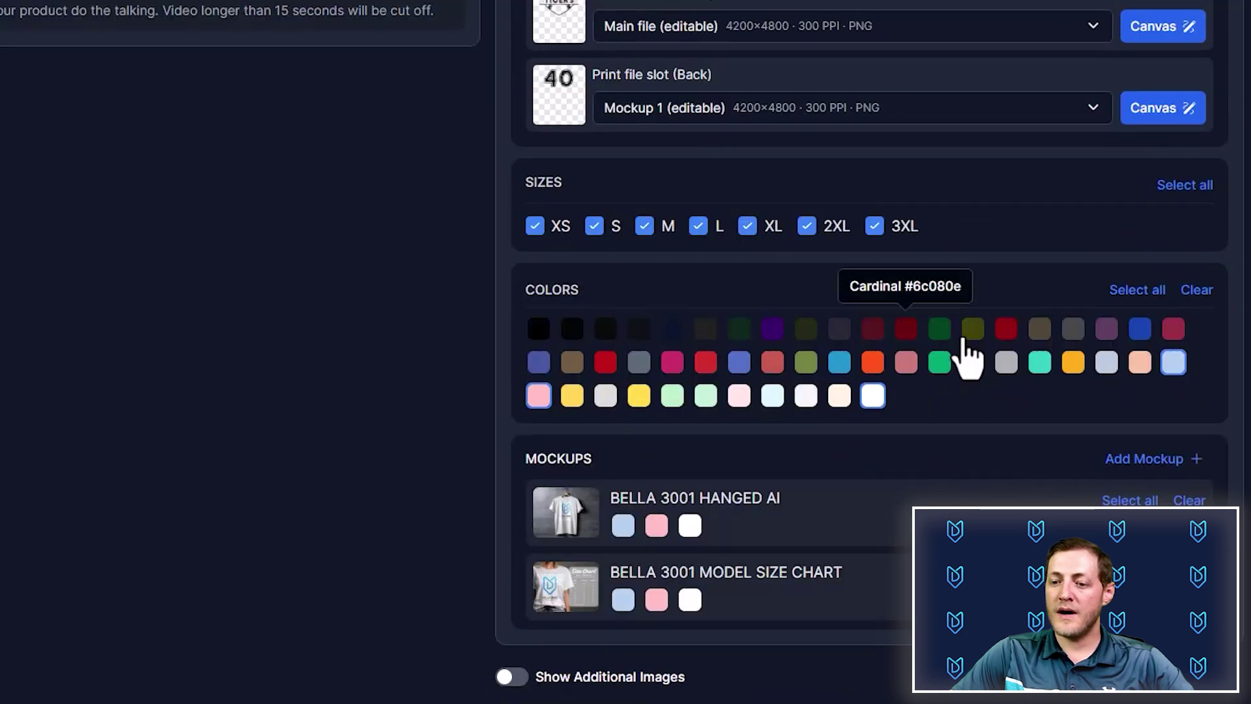
pyautogui.click(1141, 460)
pyautogui.scroll(-3, 1173, 469)
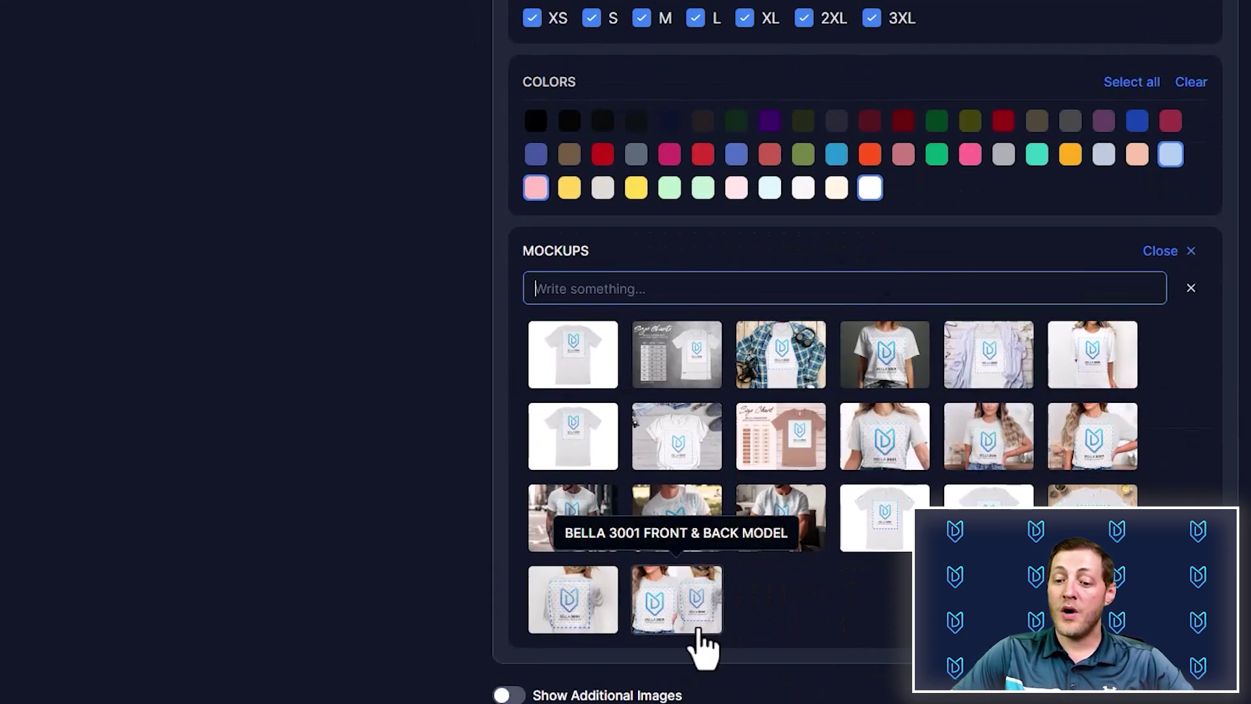
pyautogui.click(650, 620)
pyautogui.scroll(1, 245, 173)
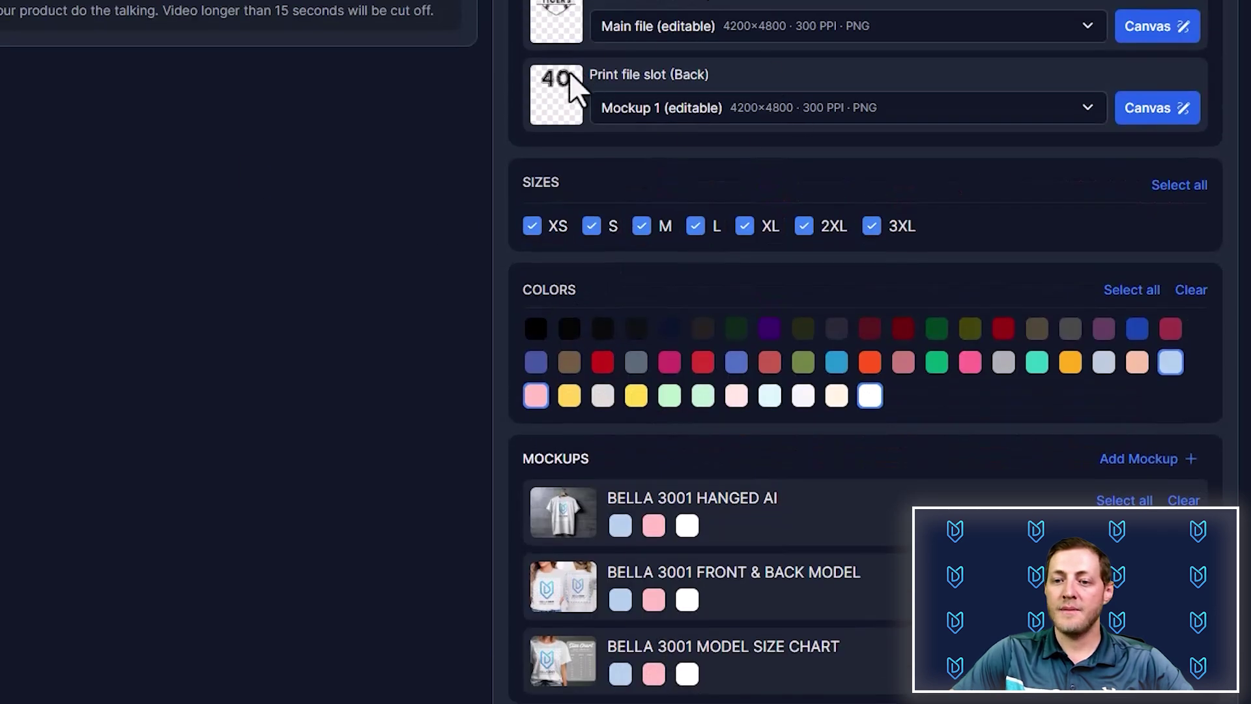
pyautogui.scroll(-1, 1061, 464)
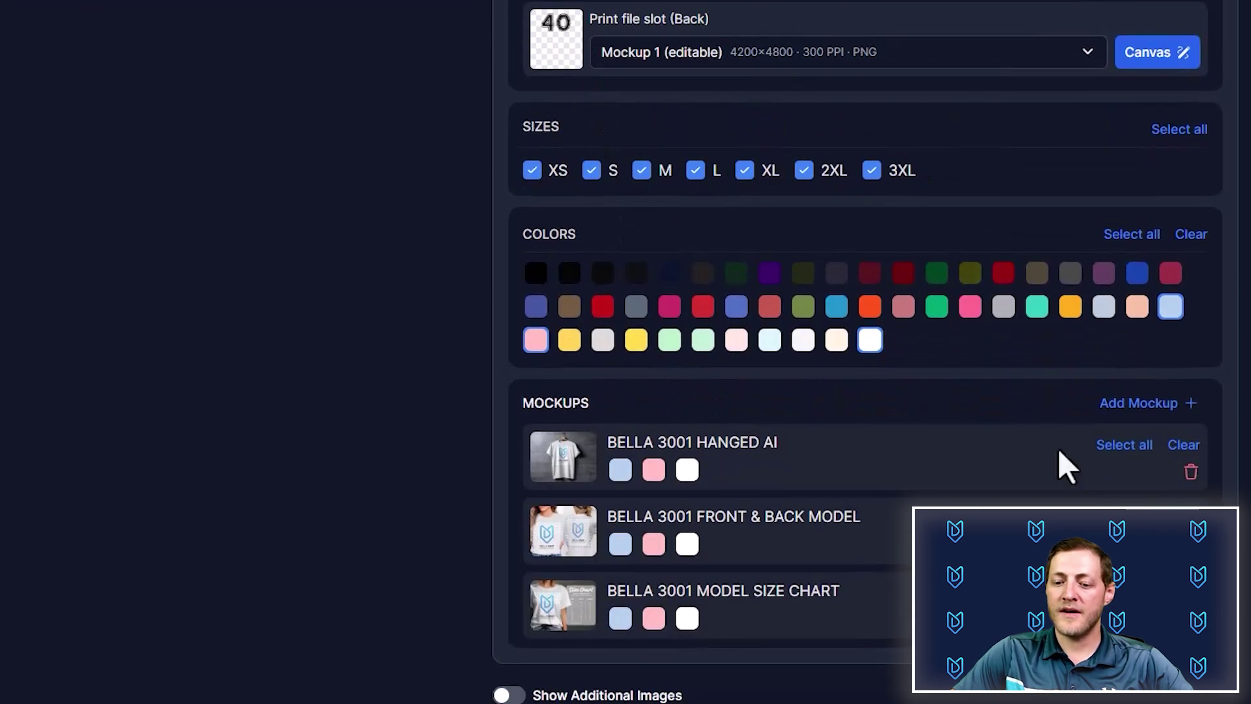
pyautogui.click(1140, 404)
pyautogui.scroll(-1, 749, 507)
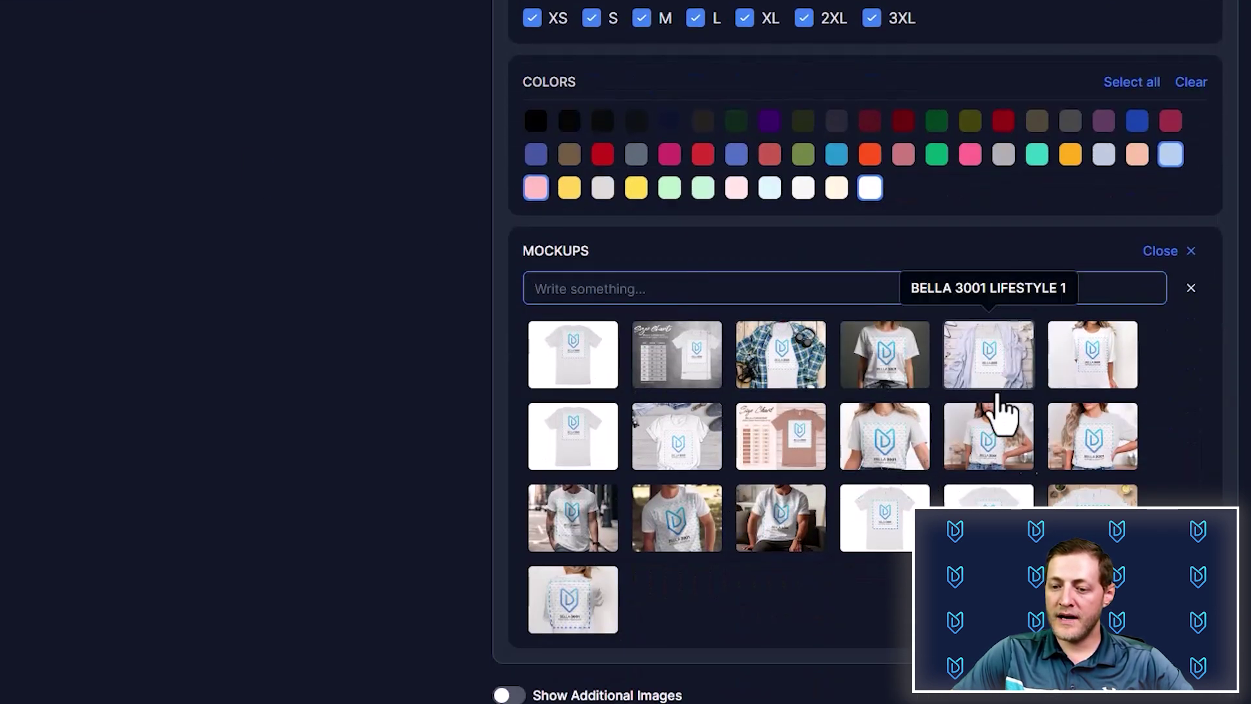
pyautogui.click(712, 525)
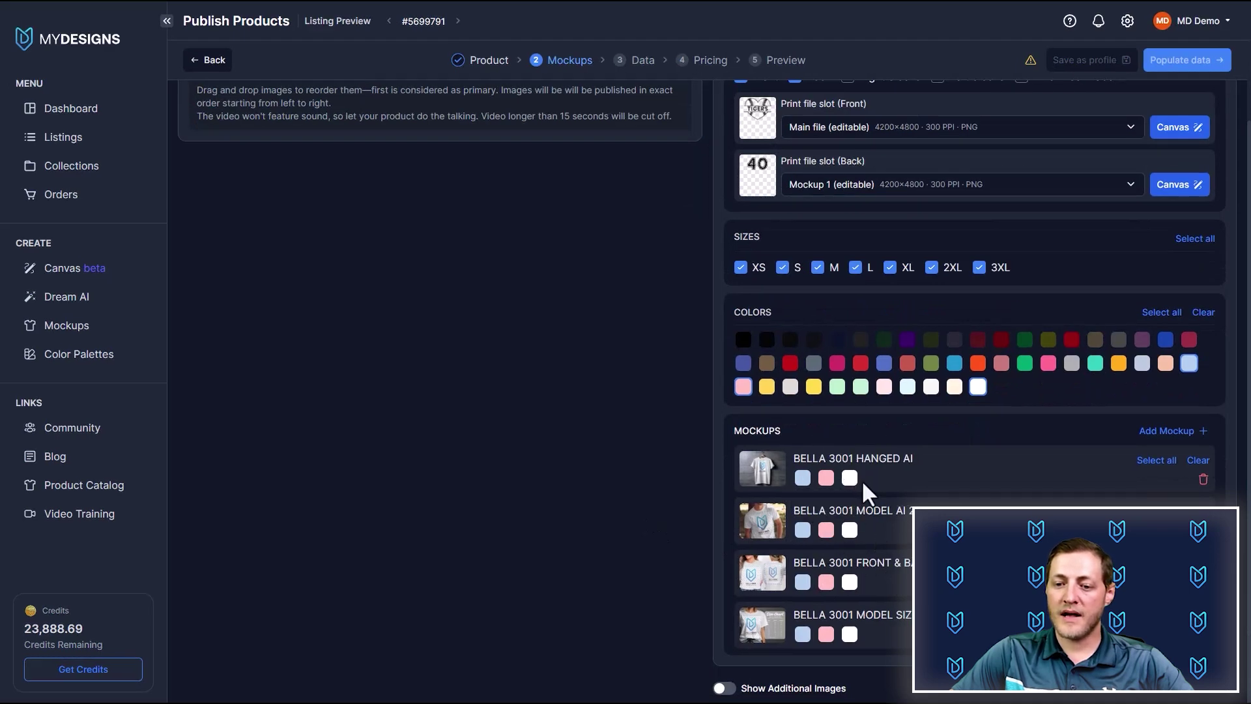
# Show the hanging shirt in white, Model AI 2 in baby blue, front-and-back in pink, size chart in white
pyautogui.click(850, 478)
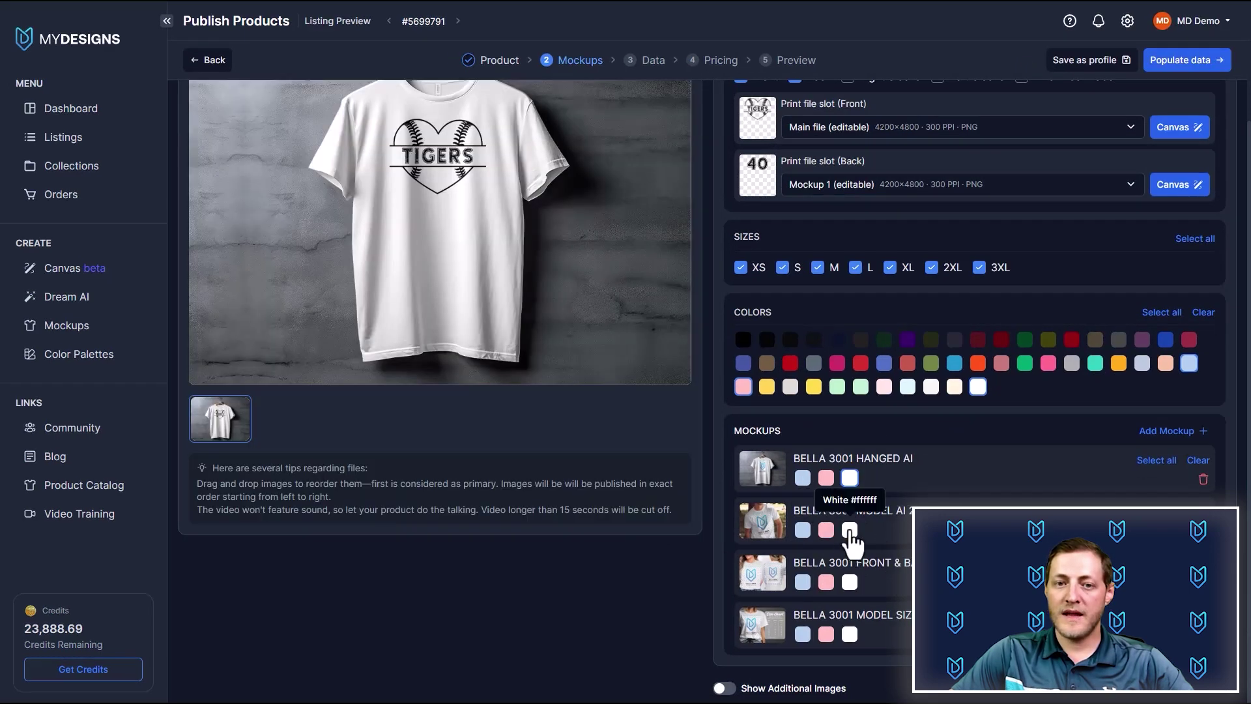
pyautogui.click(803, 530)
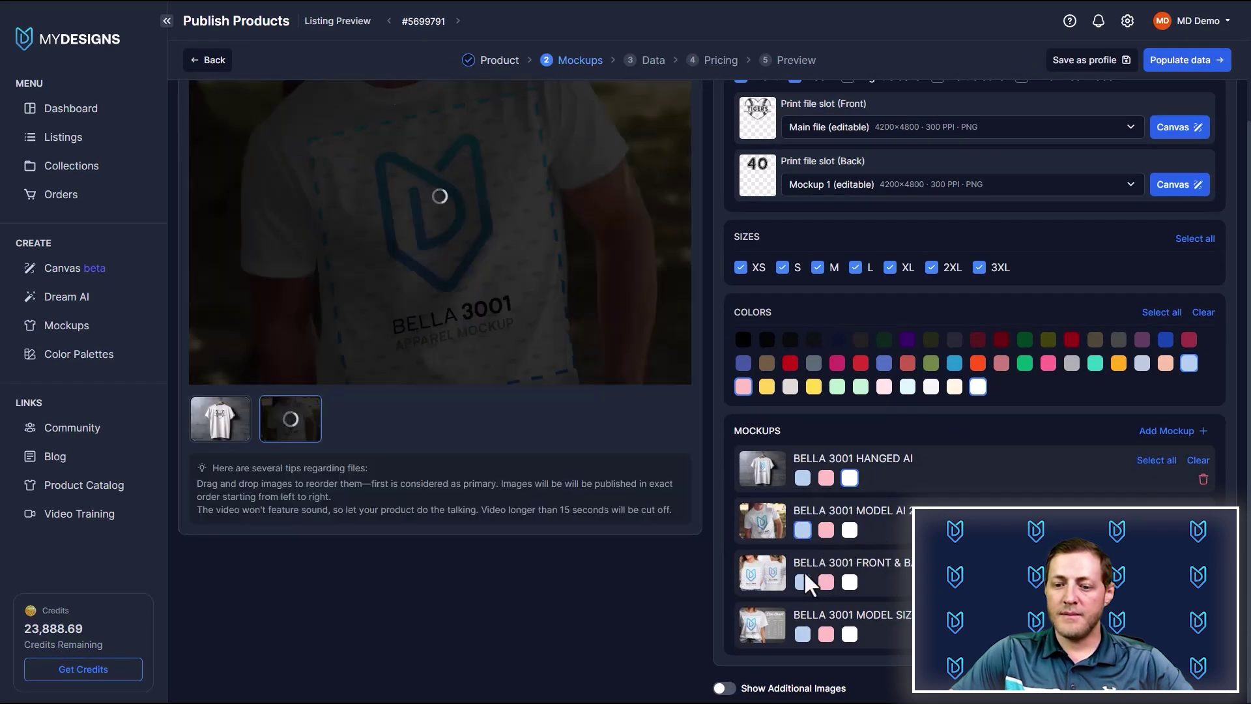
pyautogui.click(826, 582)
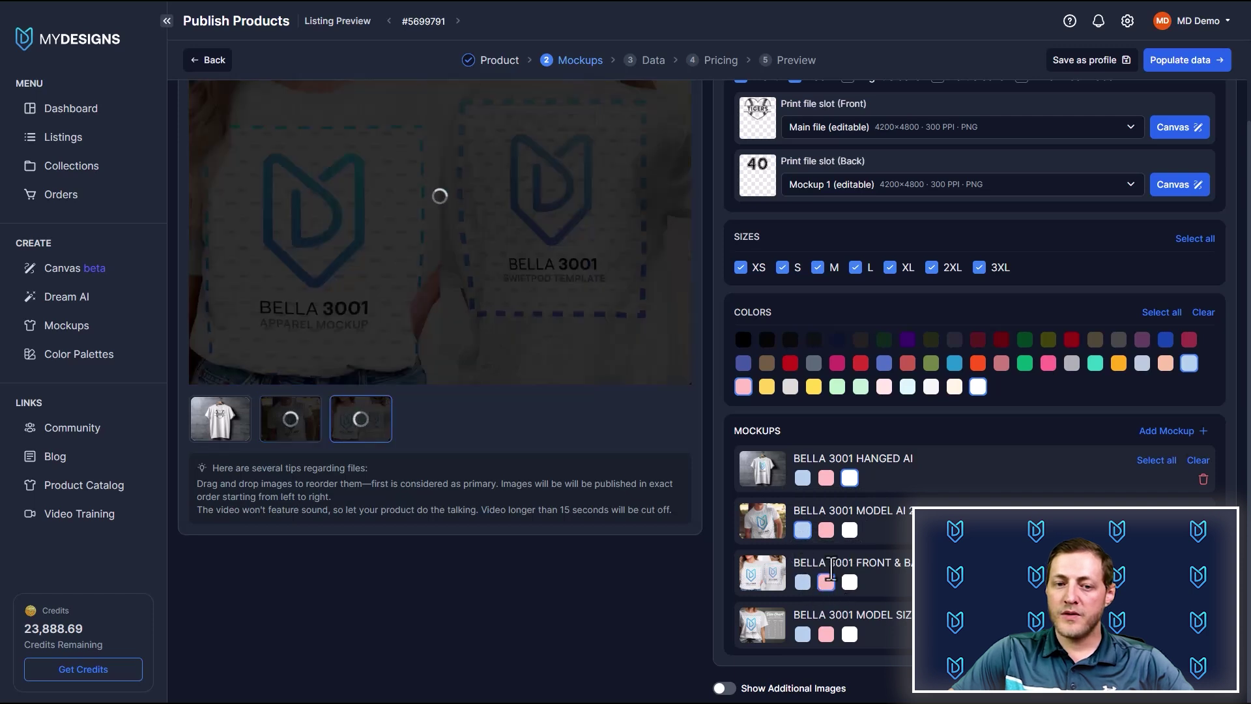
pyautogui.click(850, 635)
pyautogui.scroll(2, 879, 599)
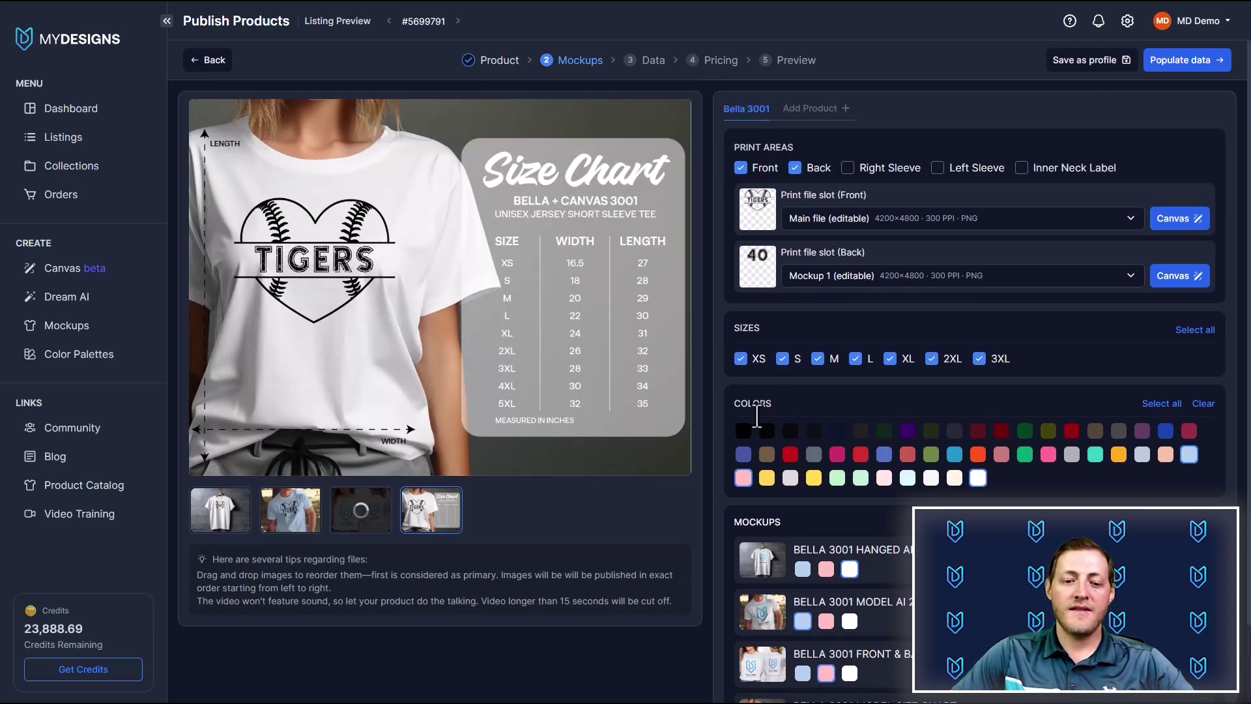
pyautogui.scroll(-2, 840, 459)
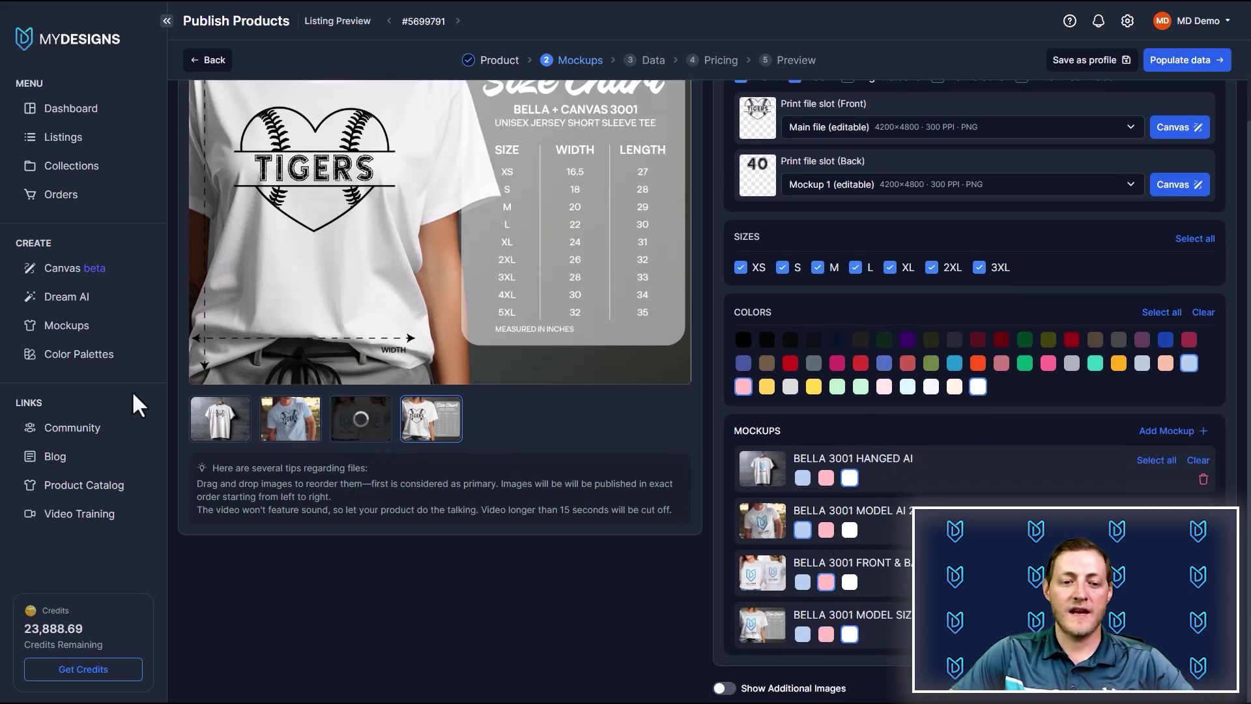
# Reorder the gallery so the pink front-and-back image is first and the blue model image second
pyautogui.click(219, 420)
pyautogui.scroll(2, 373, 302)
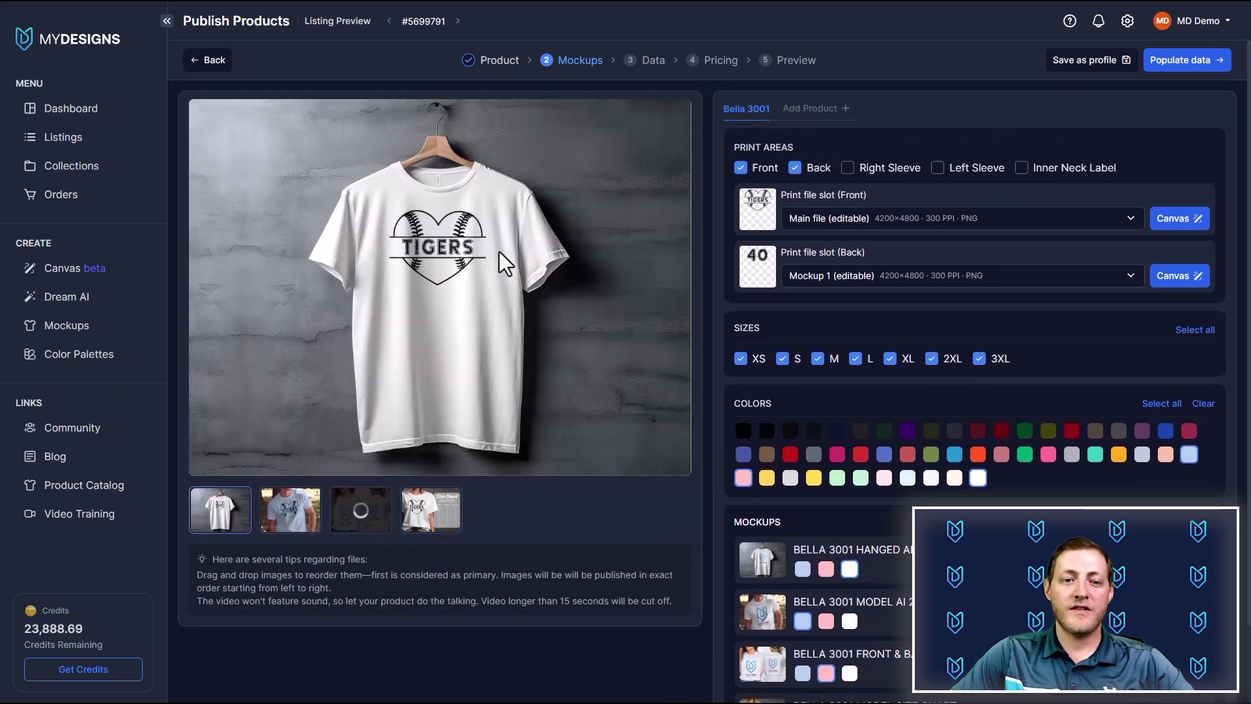
pyautogui.click(304, 492)
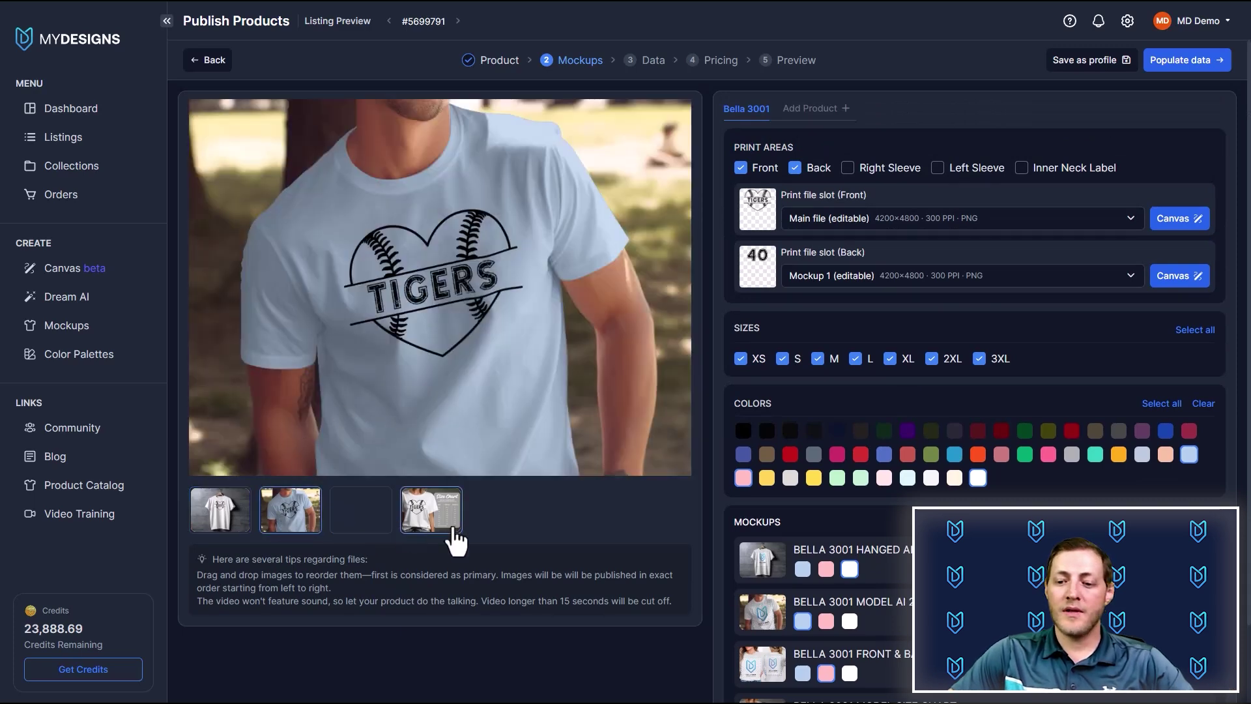
pyautogui.click(366, 509)
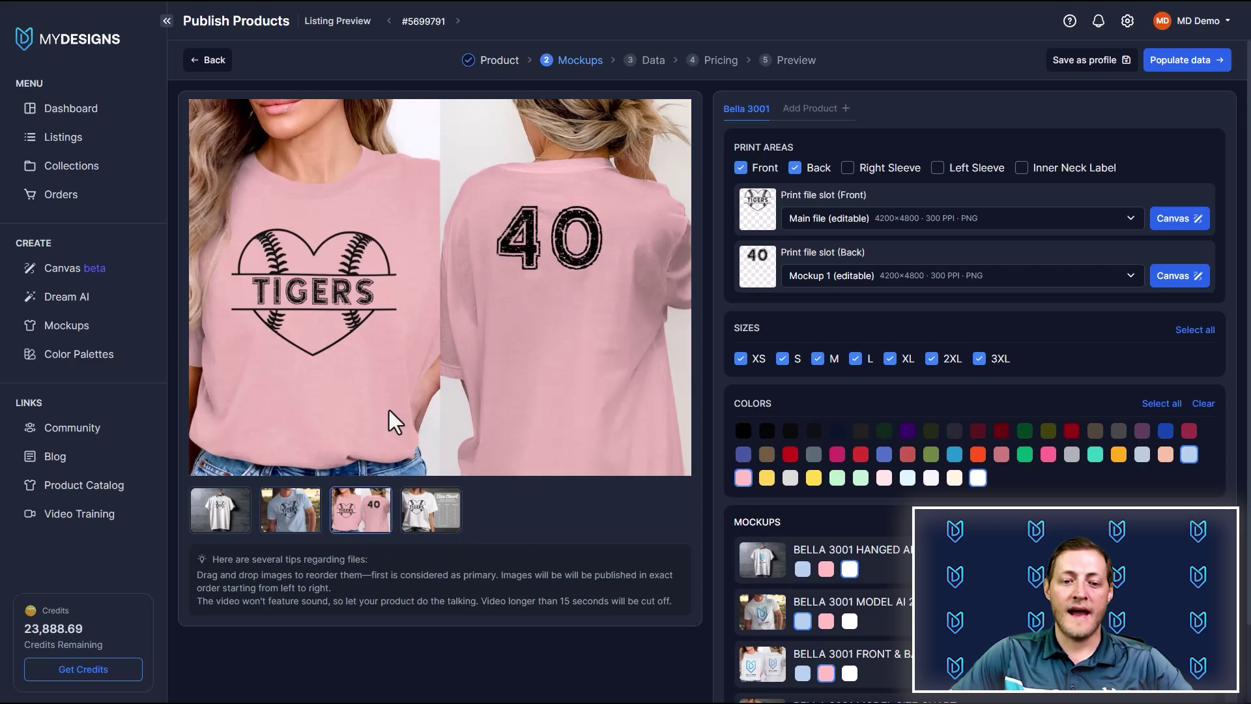
pyautogui.click(423, 495)
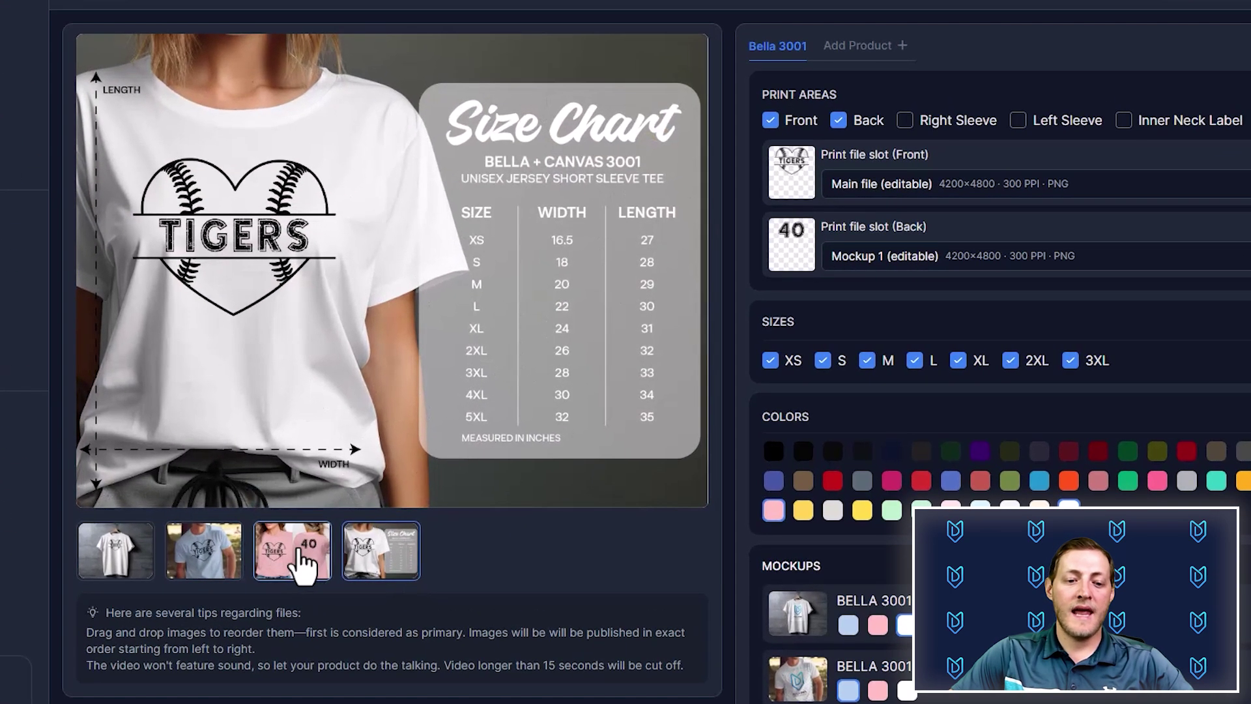
pyautogui.moveTo(358, 511); pyautogui.dragTo(289, 512)
pyautogui.moveTo(208, 567); pyautogui.dragTo(134, 565)
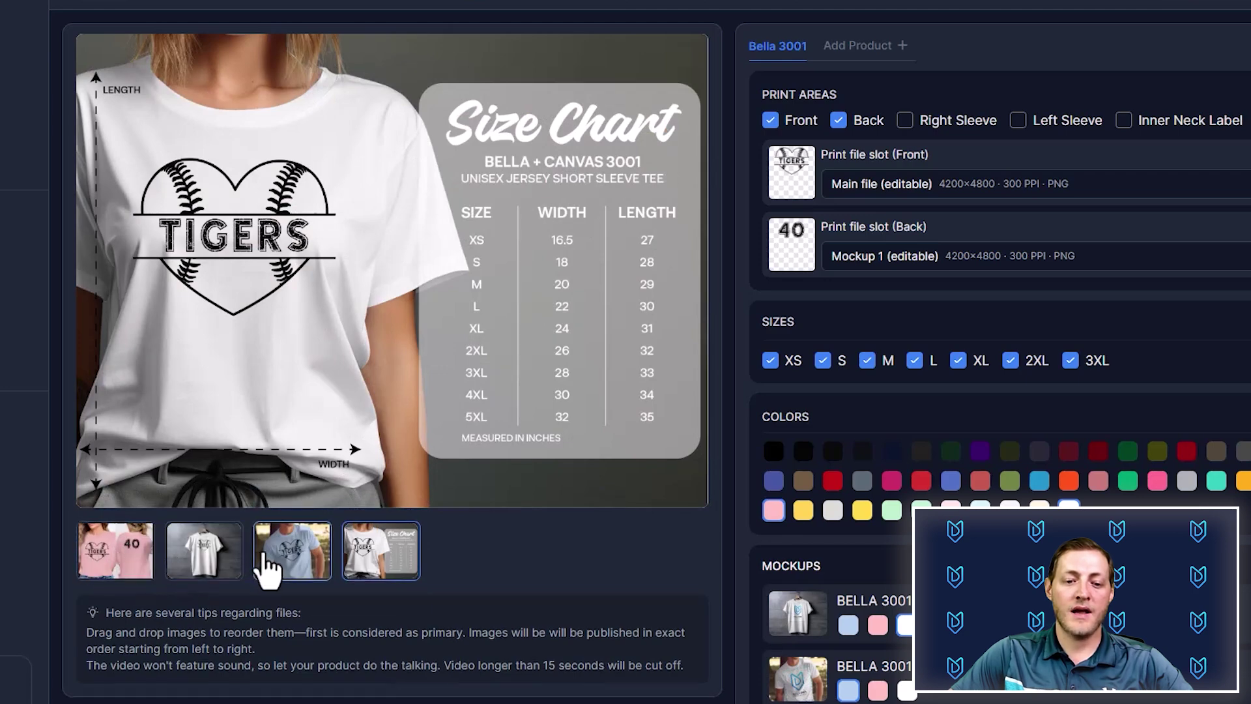
pyautogui.moveTo(267, 566); pyautogui.dragTo(215, 583)
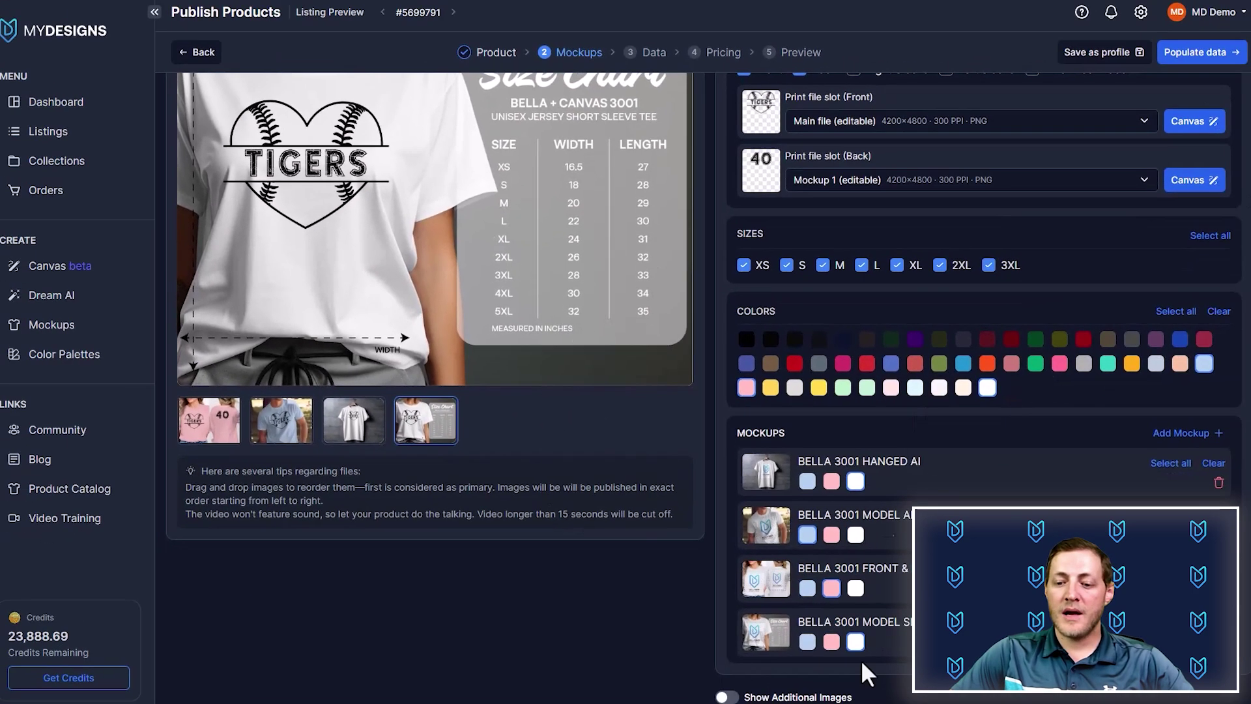
pyautogui.scroll(2, 527, 373)
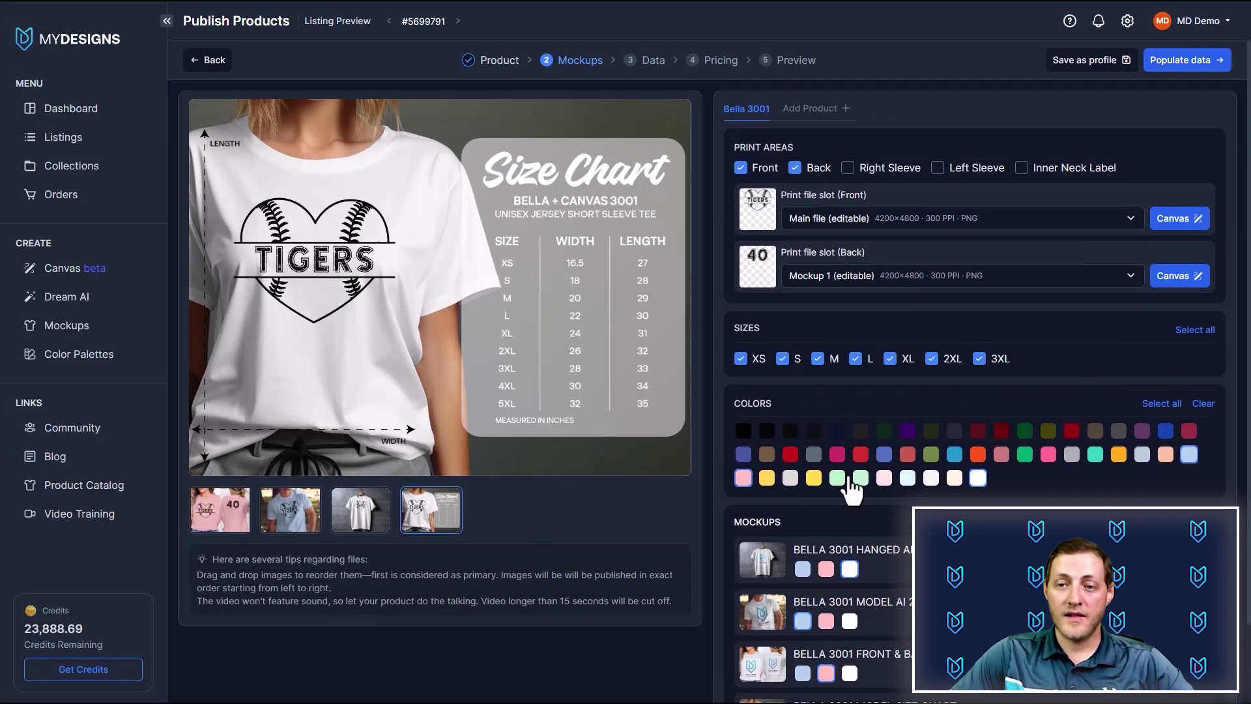
# On the Data step, keep the listing's title and description as sources and review the price options
pyautogui.click(1192, 64)
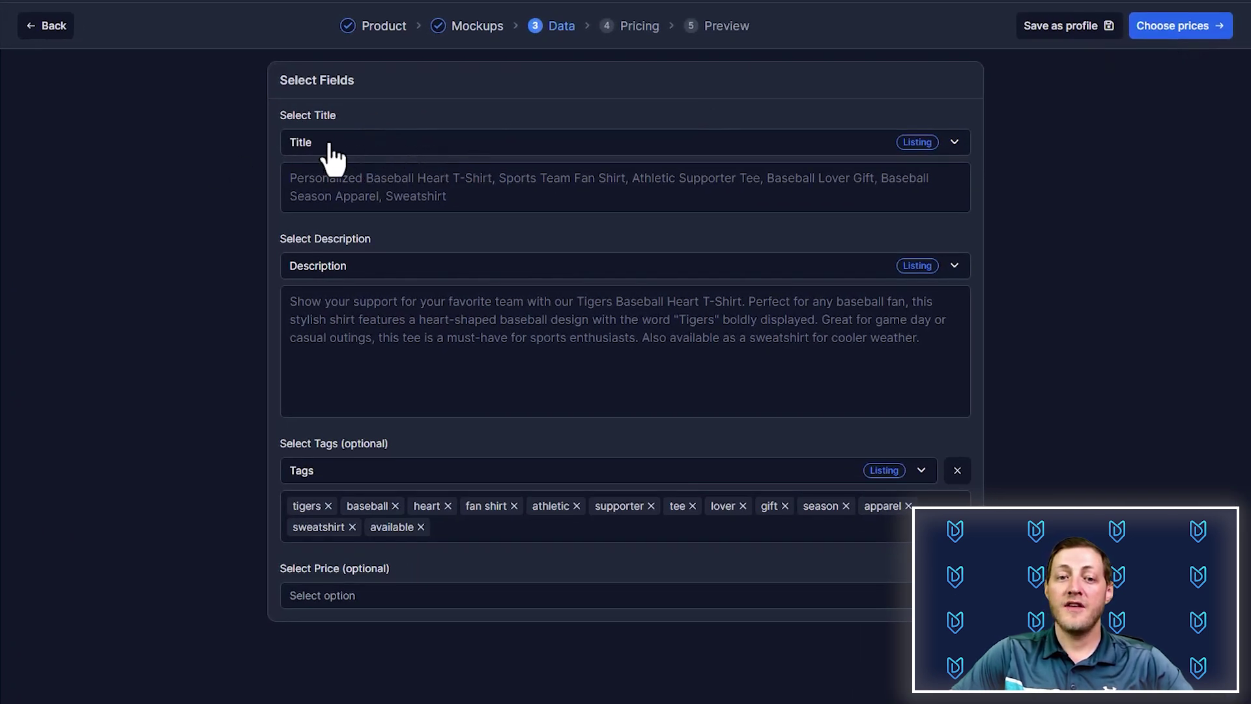
pyautogui.tripleClick(363, 115)
pyautogui.click(403, 112)
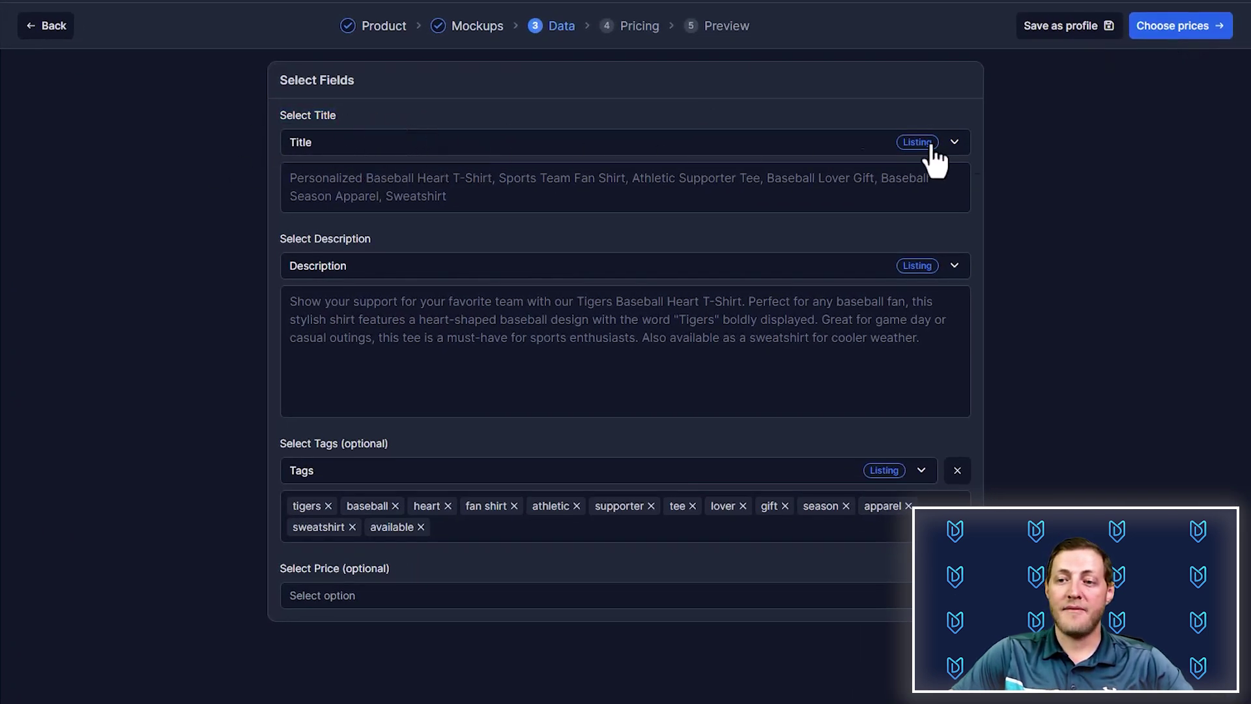
pyautogui.click(335, 144)
pyautogui.click(316, 172)
pyautogui.click(310, 267)
pyautogui.click(334, 316)
pyautogui.click(332, 596)
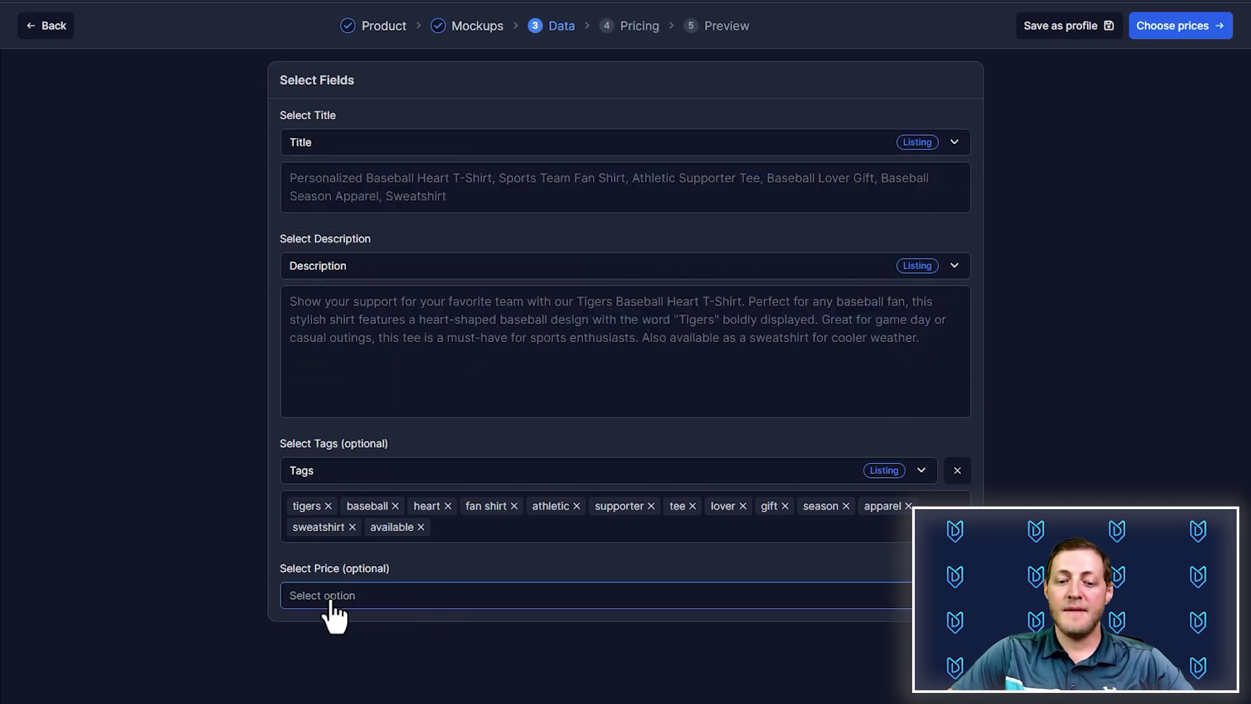
pyautogui.click(373, 599)
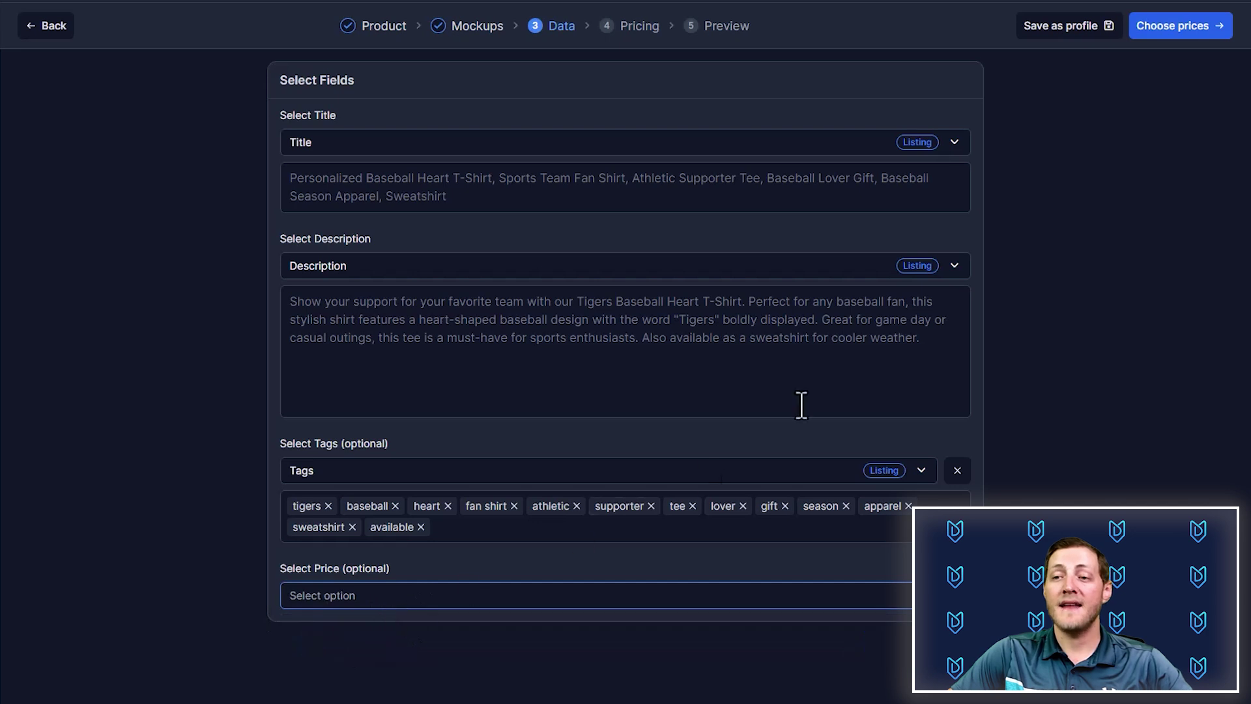
# On the Pricing step, apply a bulk price of 29.99 to every variant
pyautogui.click(1180, 31)
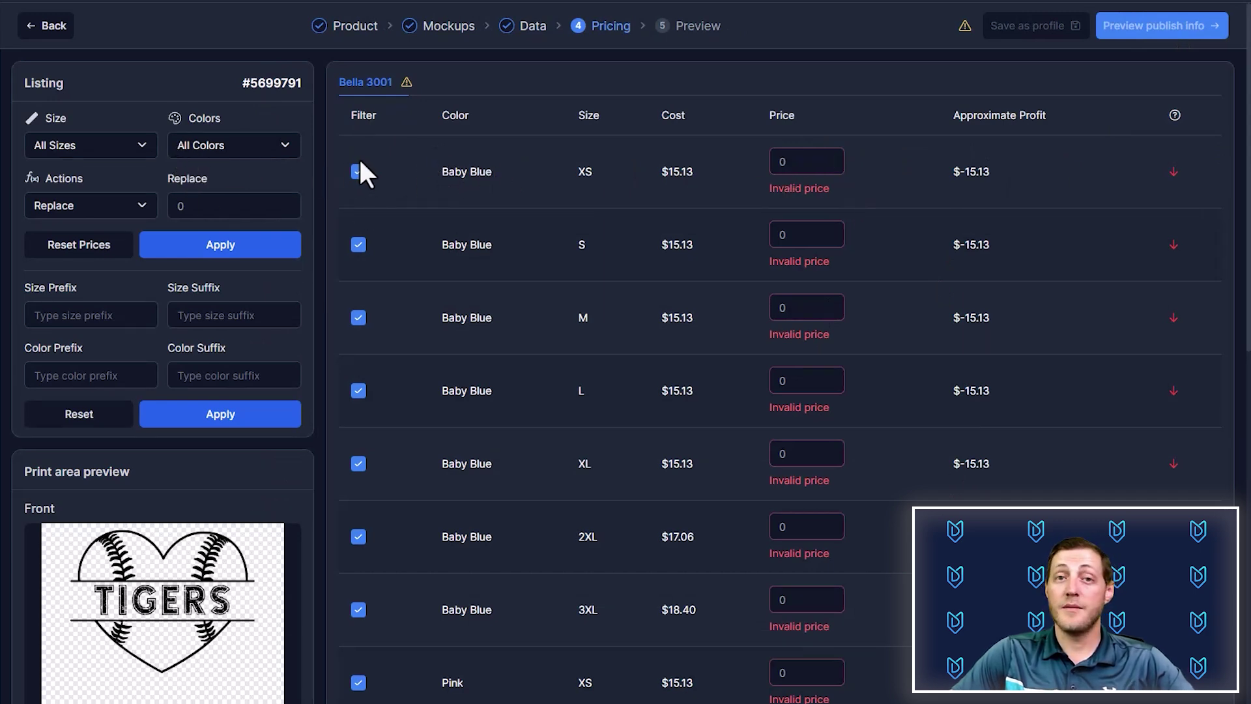
pyautogui.doubleClick(232, 204)
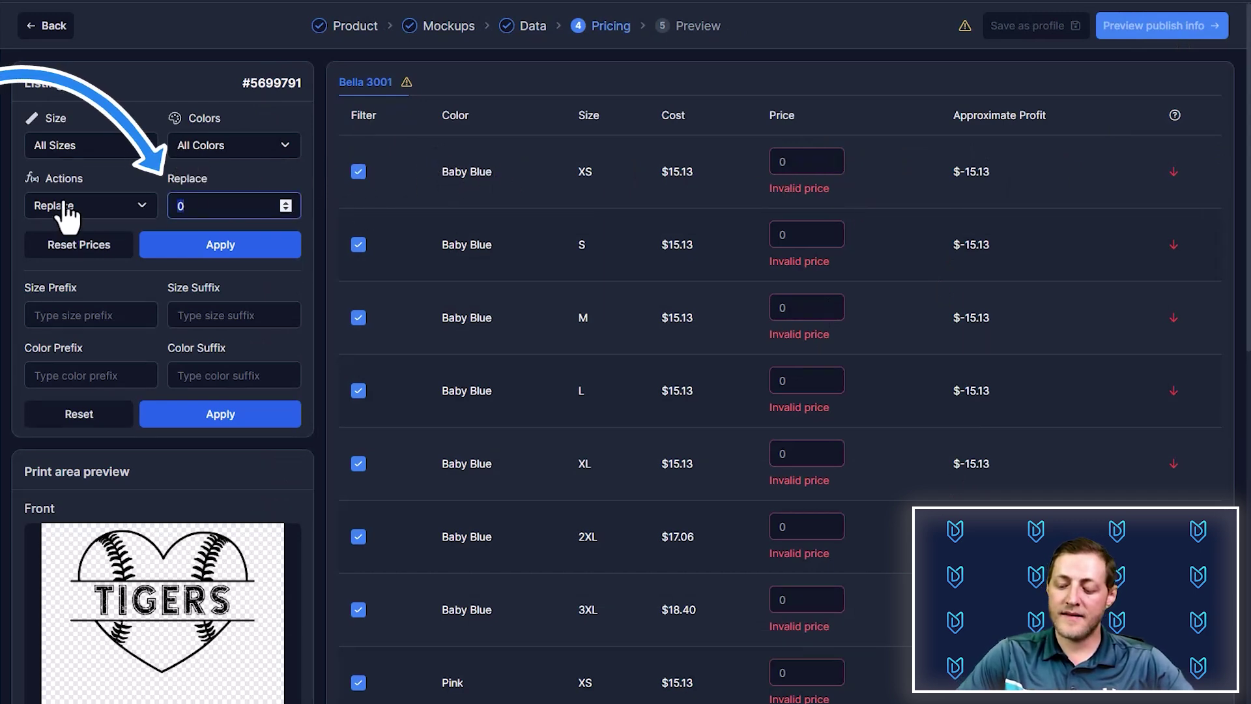
pyautogui.write('29.99')
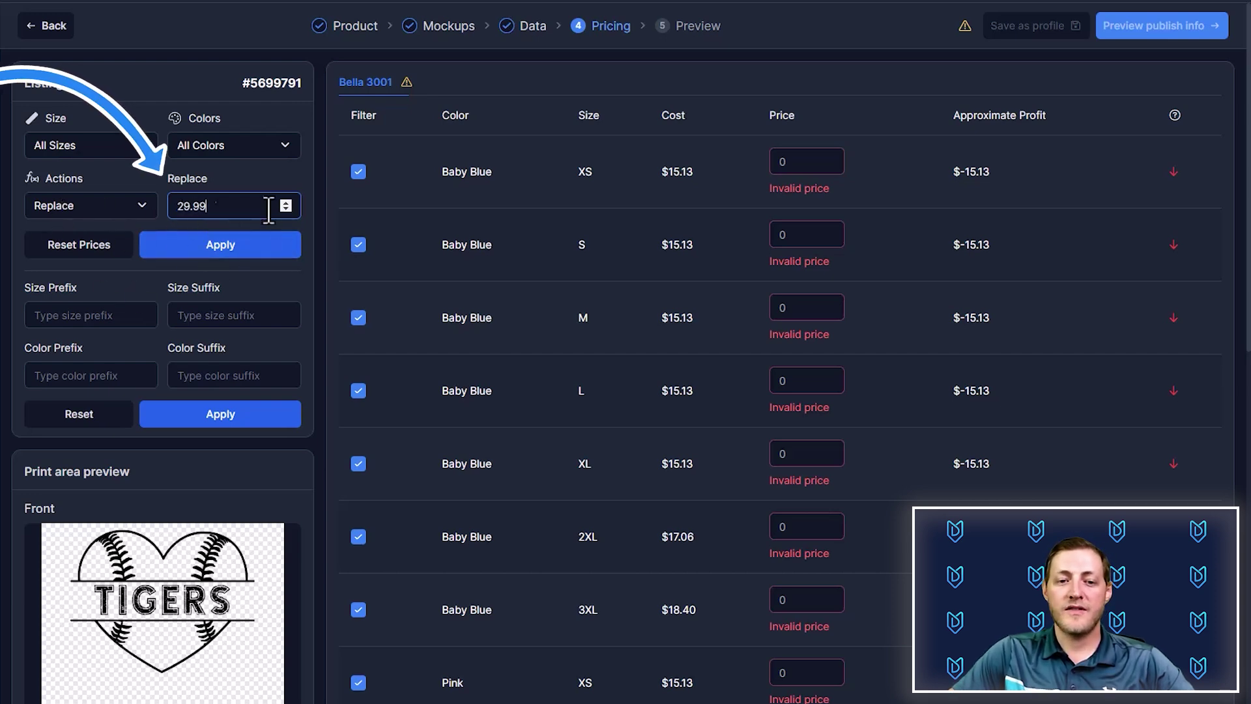
pyautogui.click(225, 248)
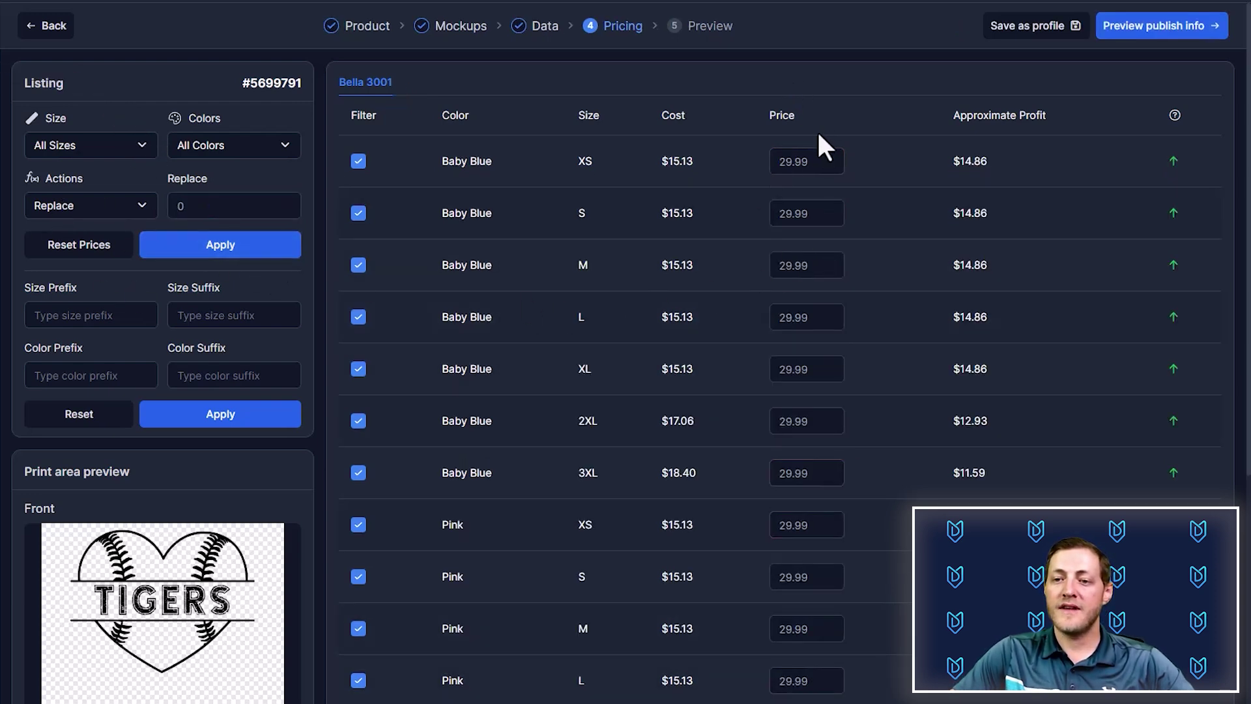
# Review the 29.99 variant rows, bulk pricing actions and size filter without changing them
pyautogui.scroll(-7, 805, 117)
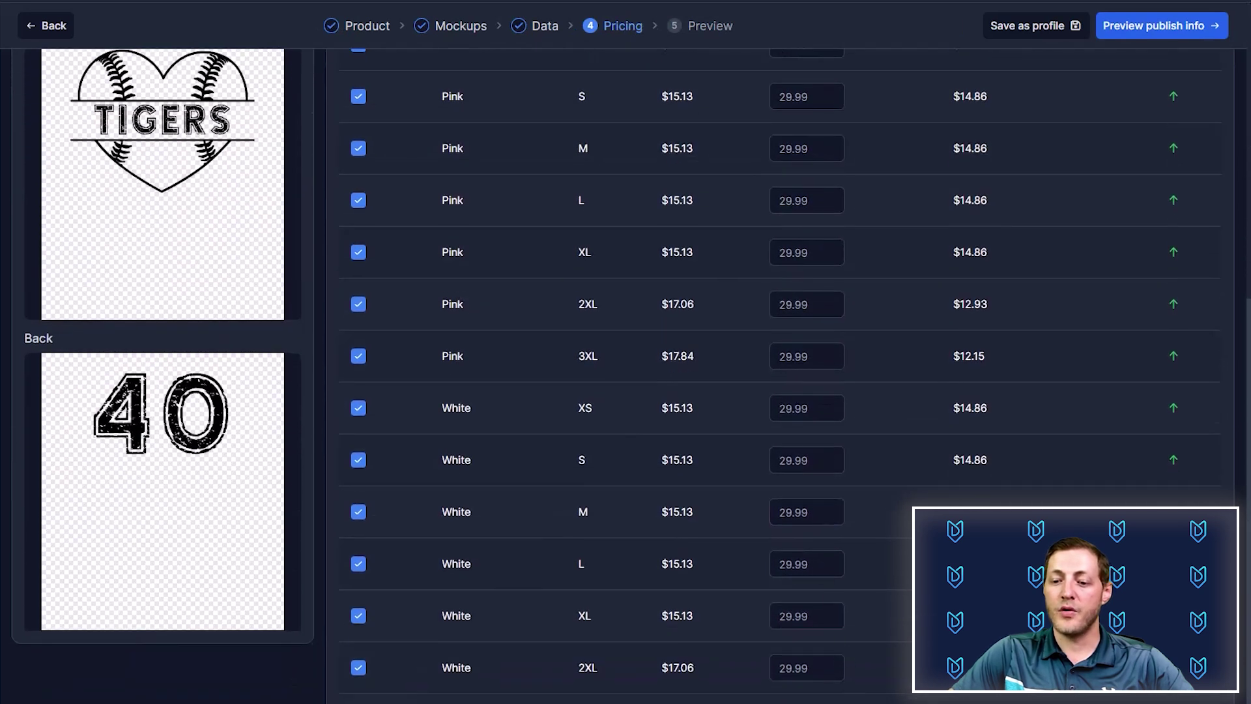
pyautogui.scroll(8, 855, 508)
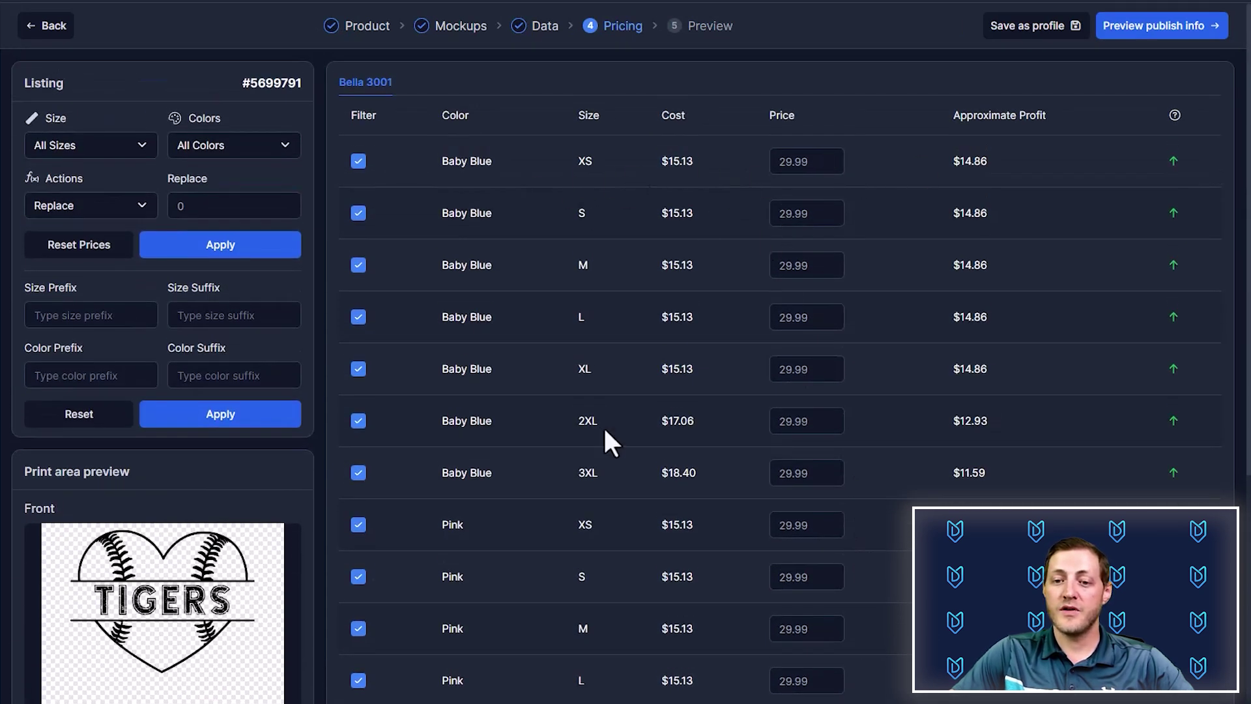
pyautogui.doubleClick(600, 369)
pyautogui.click(101, 207)
pyautogui.click(99, 208)
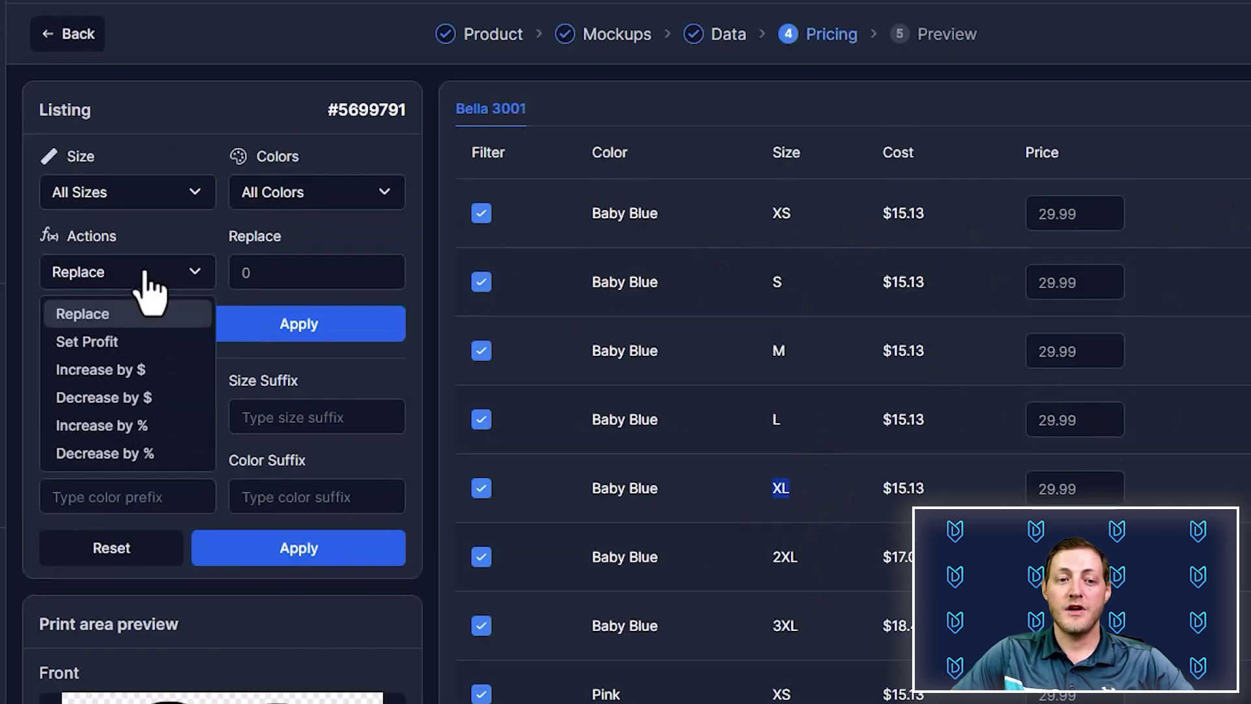
pyautogui.click(146, 199)
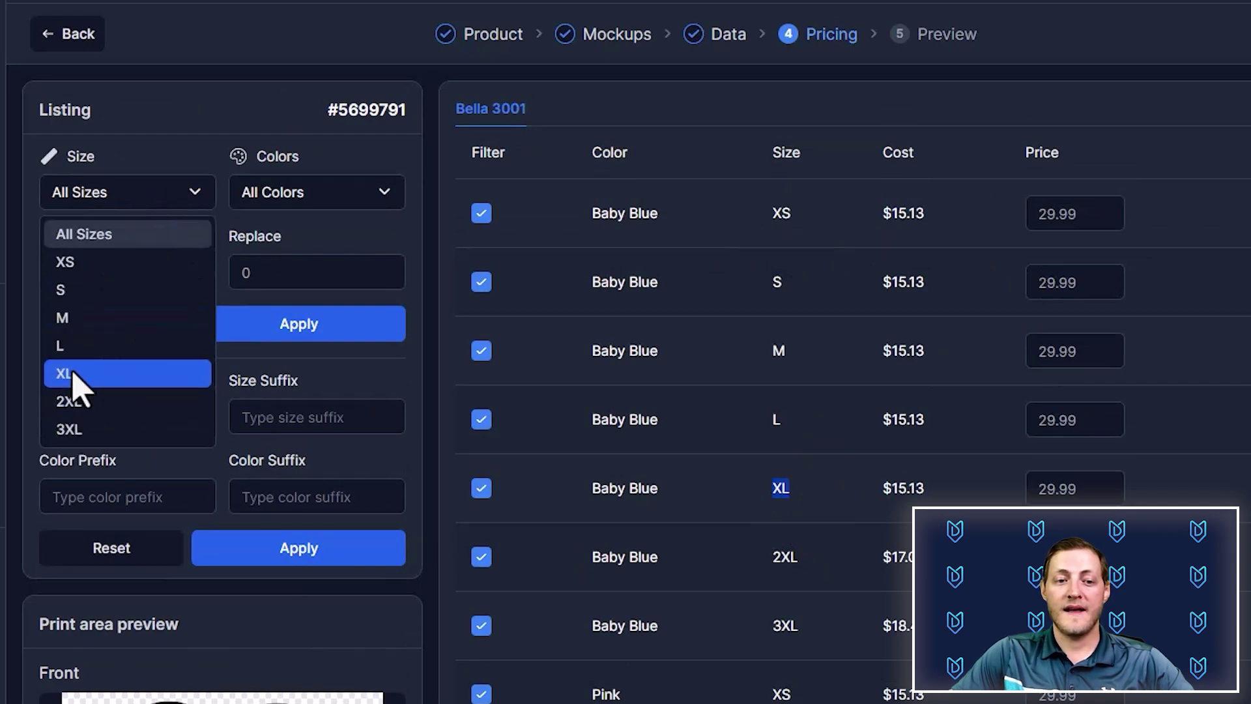
pyautogui.click(342, 391)
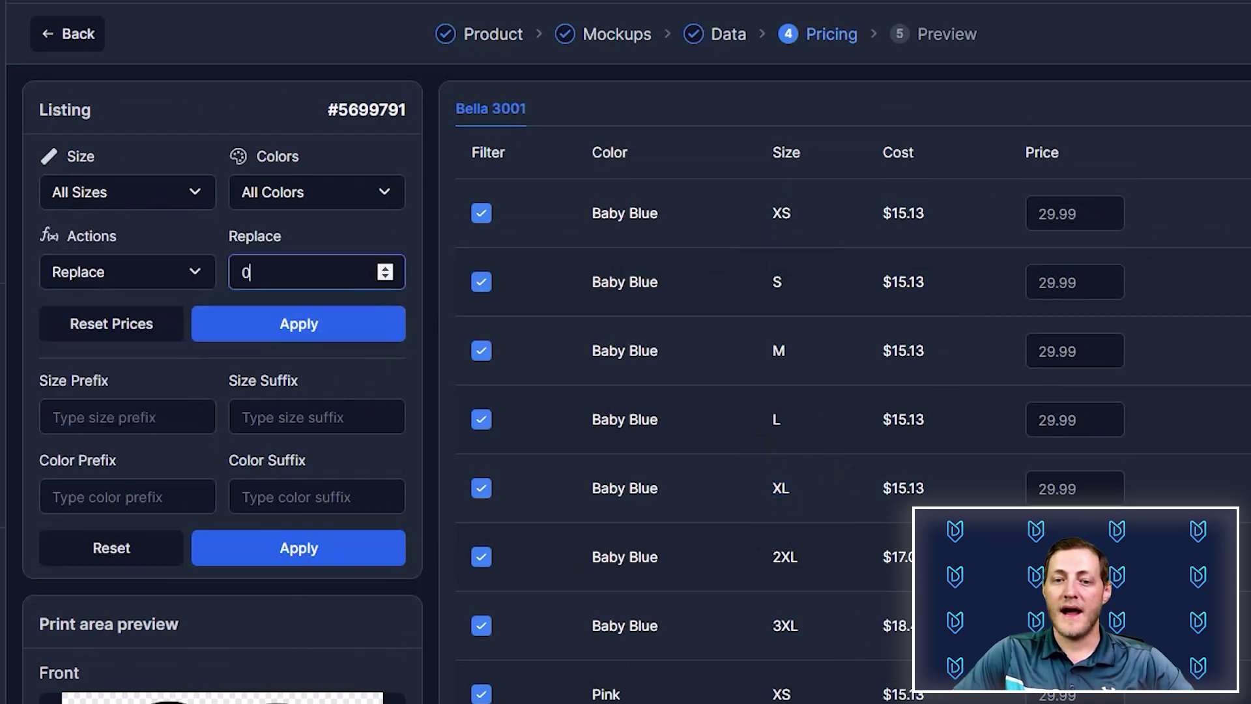
pyautogui.scroll(-5, 662, 539)
pyautogui.scroll(2, 494, 398)
pyautogui.scroll(-2, 456, 365)
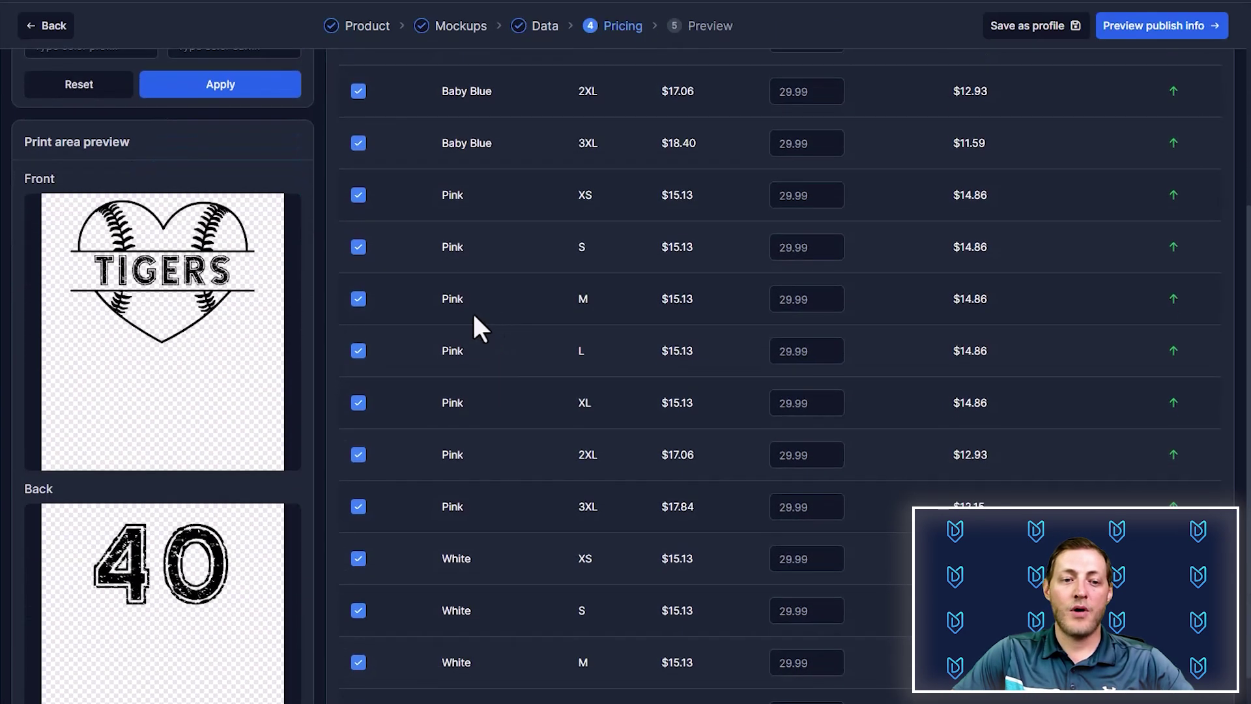
pyautogui.moveTo(142, 139); pyautogui.dragTo(11, 142)
pyautogui.click(167, 150)
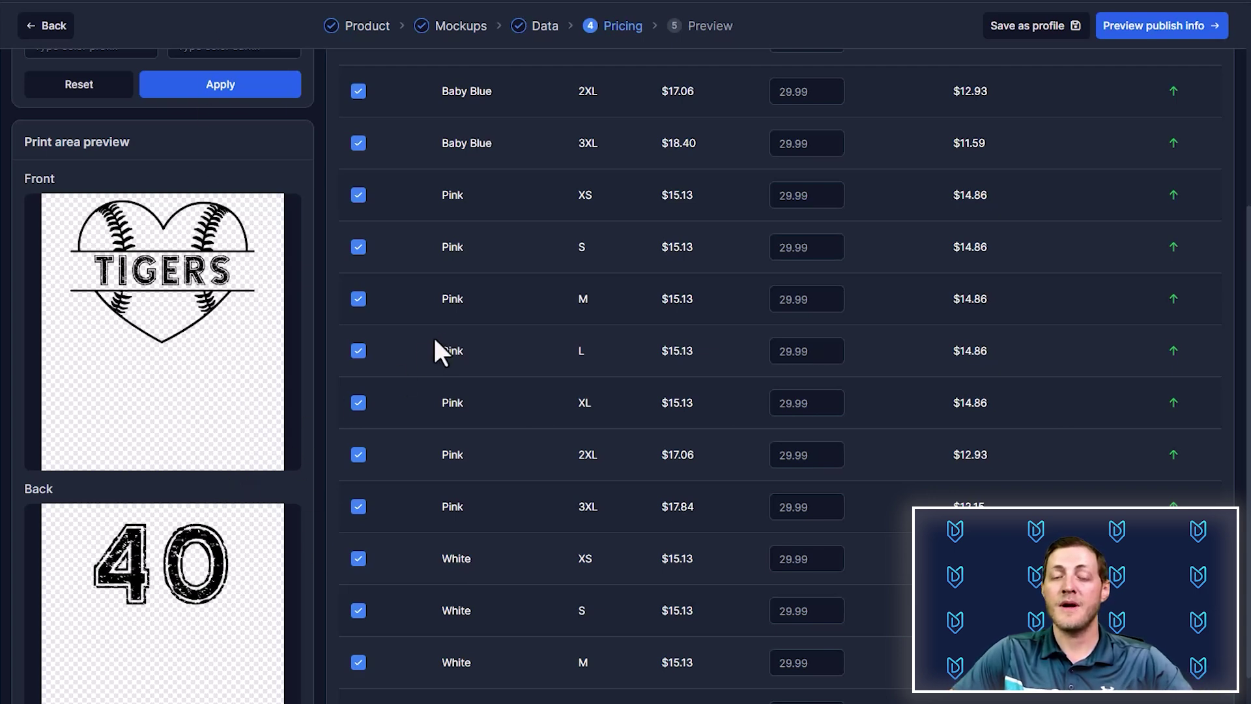
# Advance to the Preview step summarising the $29.99 SwiftPOD Bella 3001 listing in XS–3XL
pyautogui.click(1137, 29)
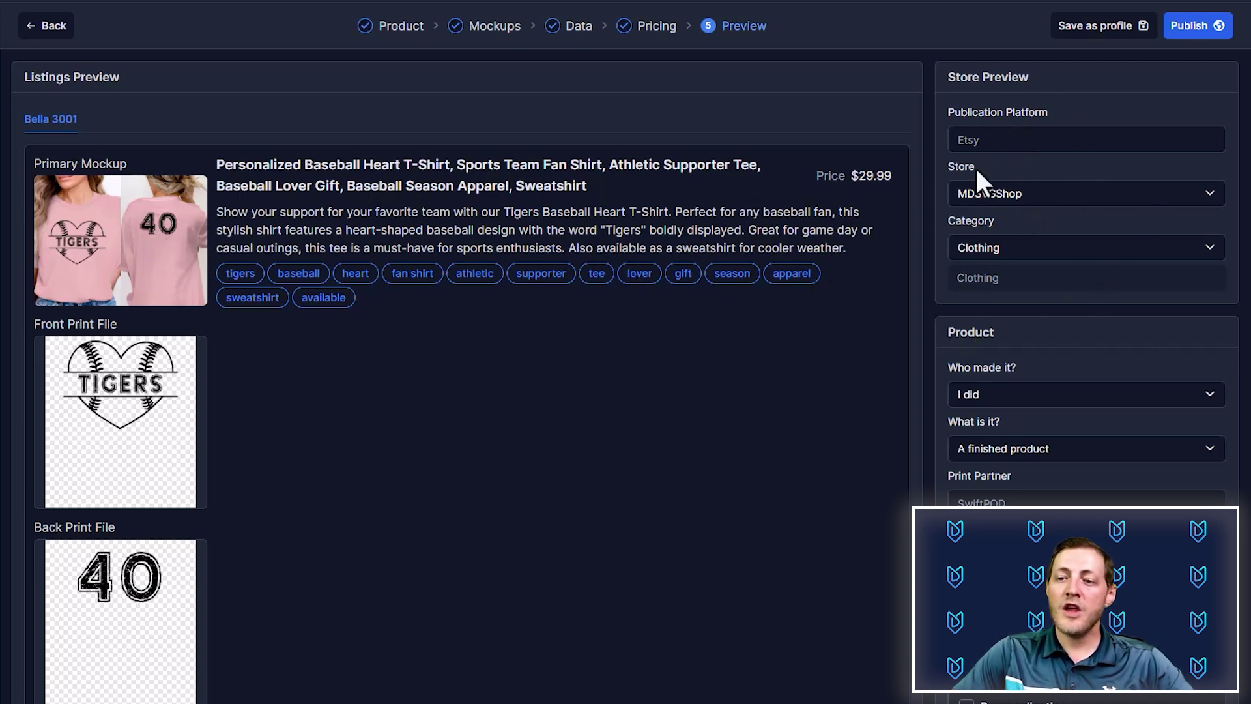
pyautogui.moveTo(1031, 137); pyautogui.dragTo(1030, 117)
pyautogui.click(1095, 145)
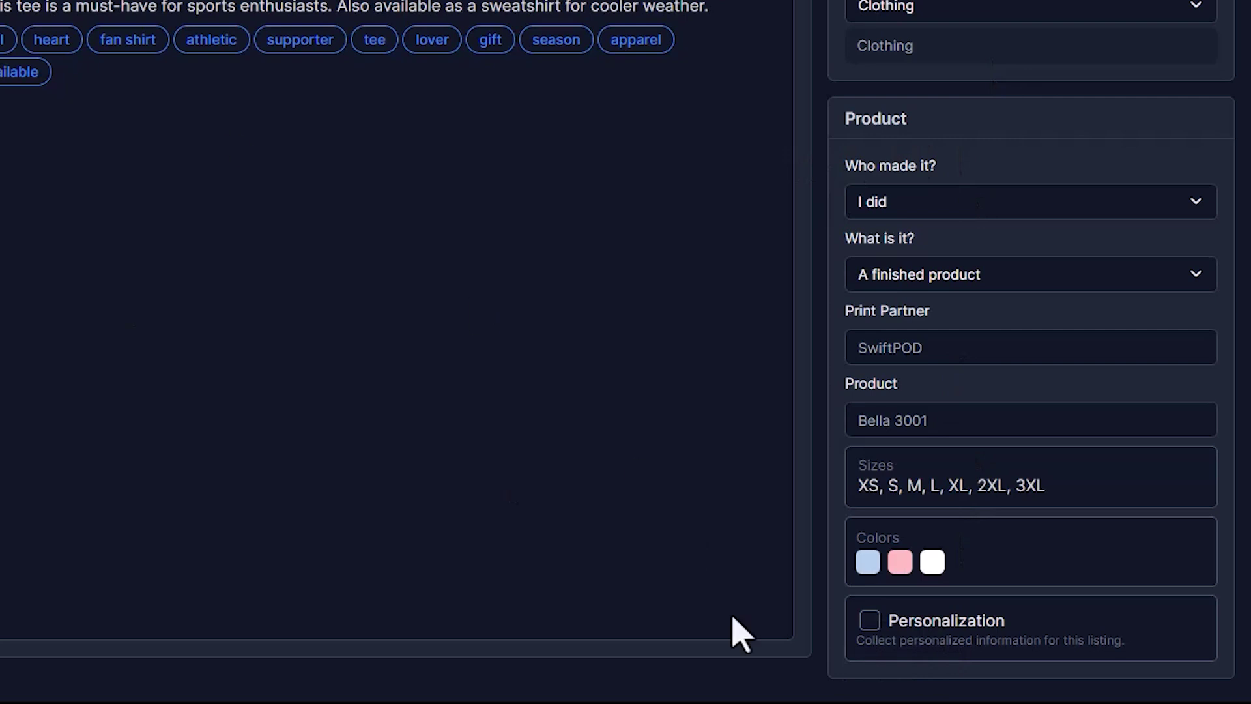
# Require buyer personalization, with instructions asking for a team or mascot name and a back number
pyautogui.click(871, 626)
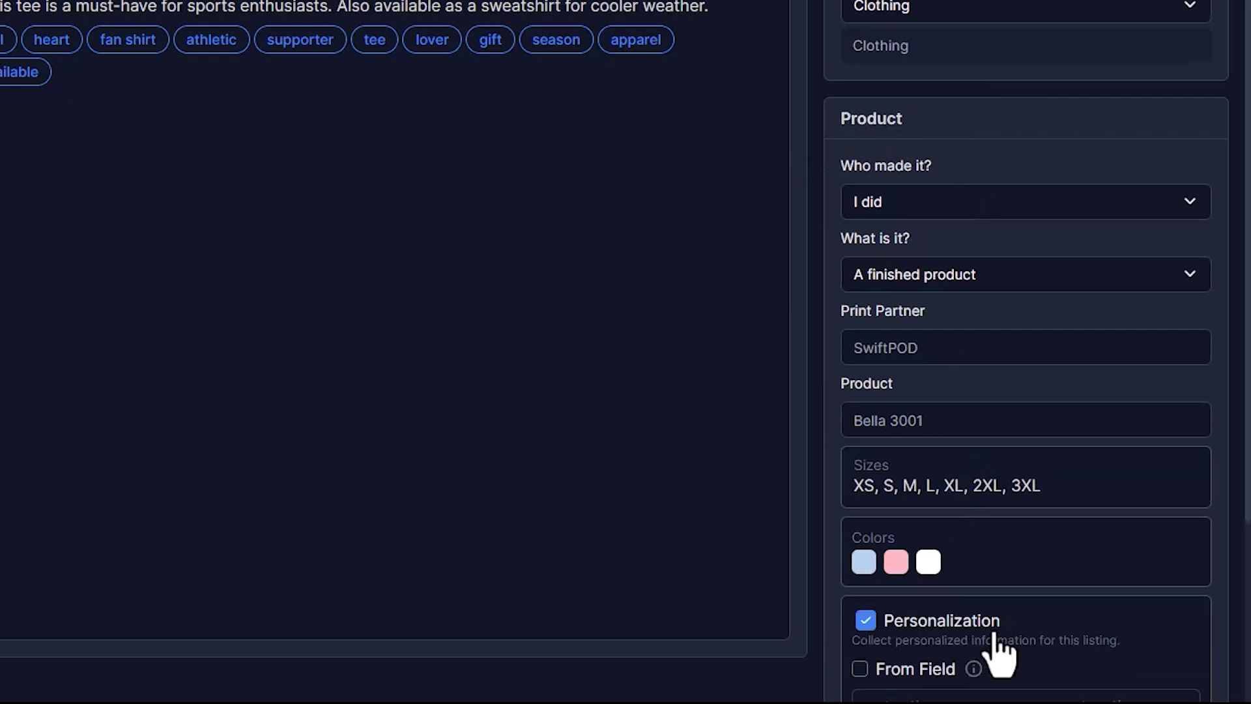
pyautogui.scroll(-3, 889, 637)
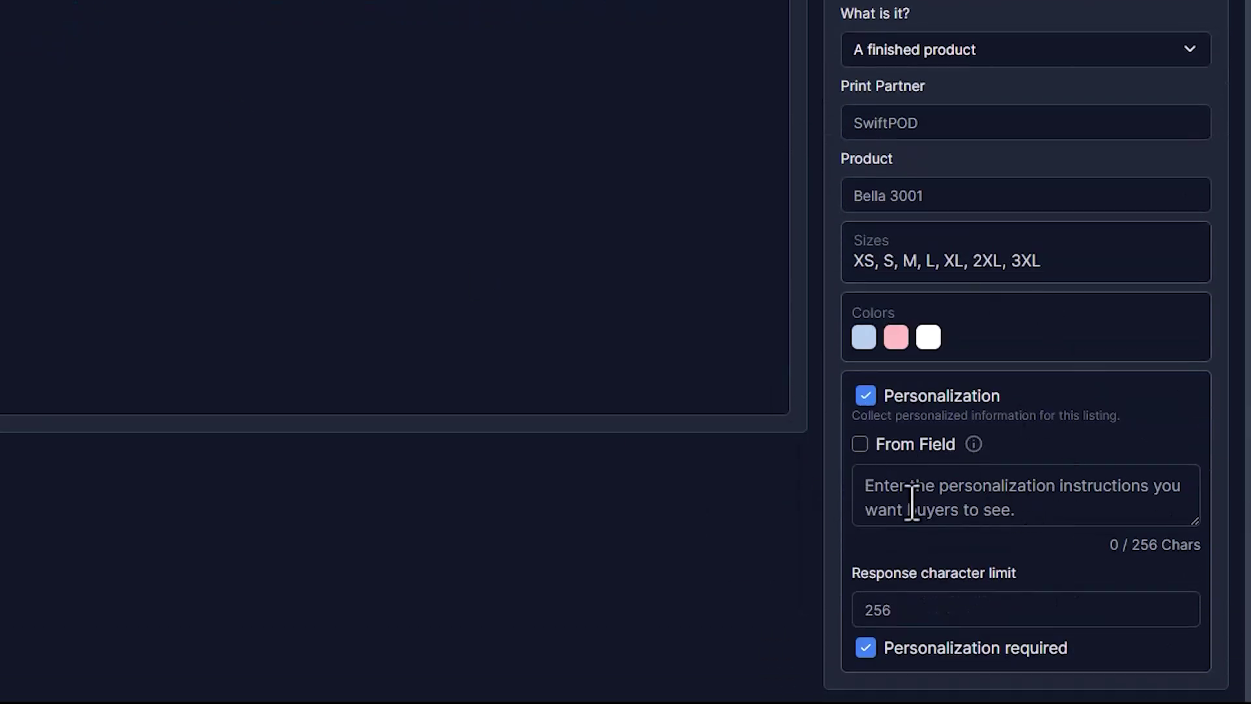
pyautogui.click(933, 487)
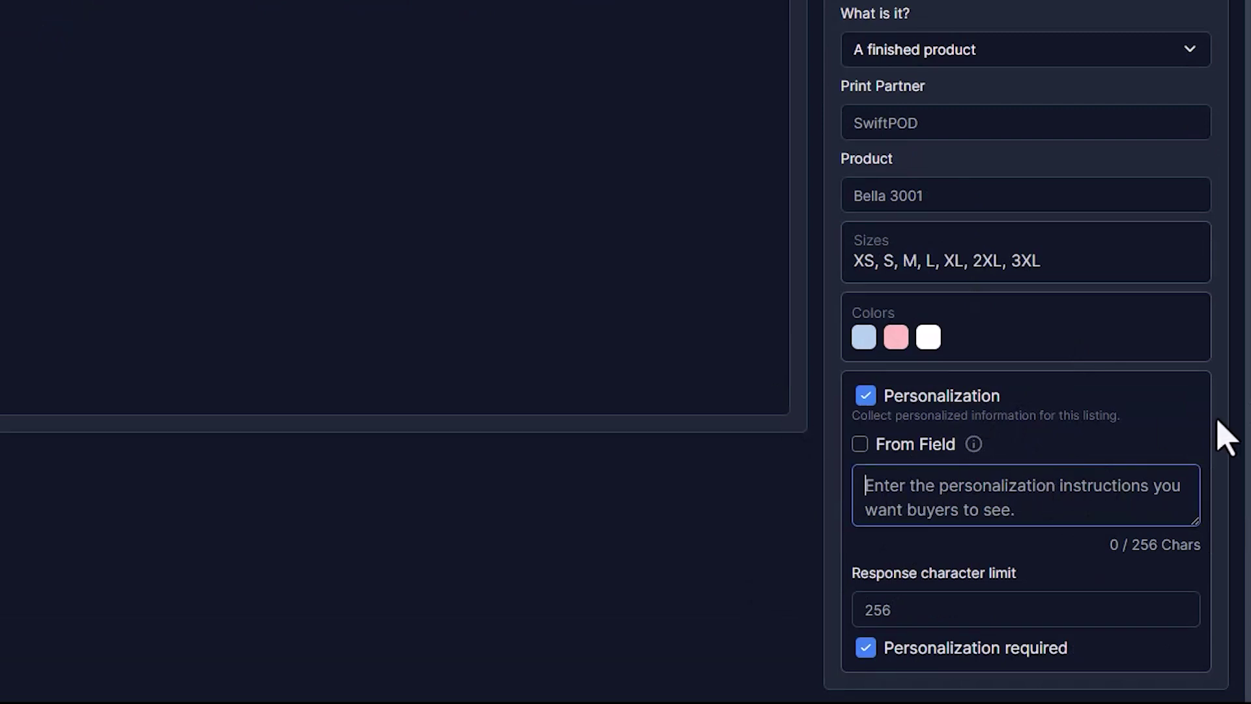
pyautogui.write('Please include th')
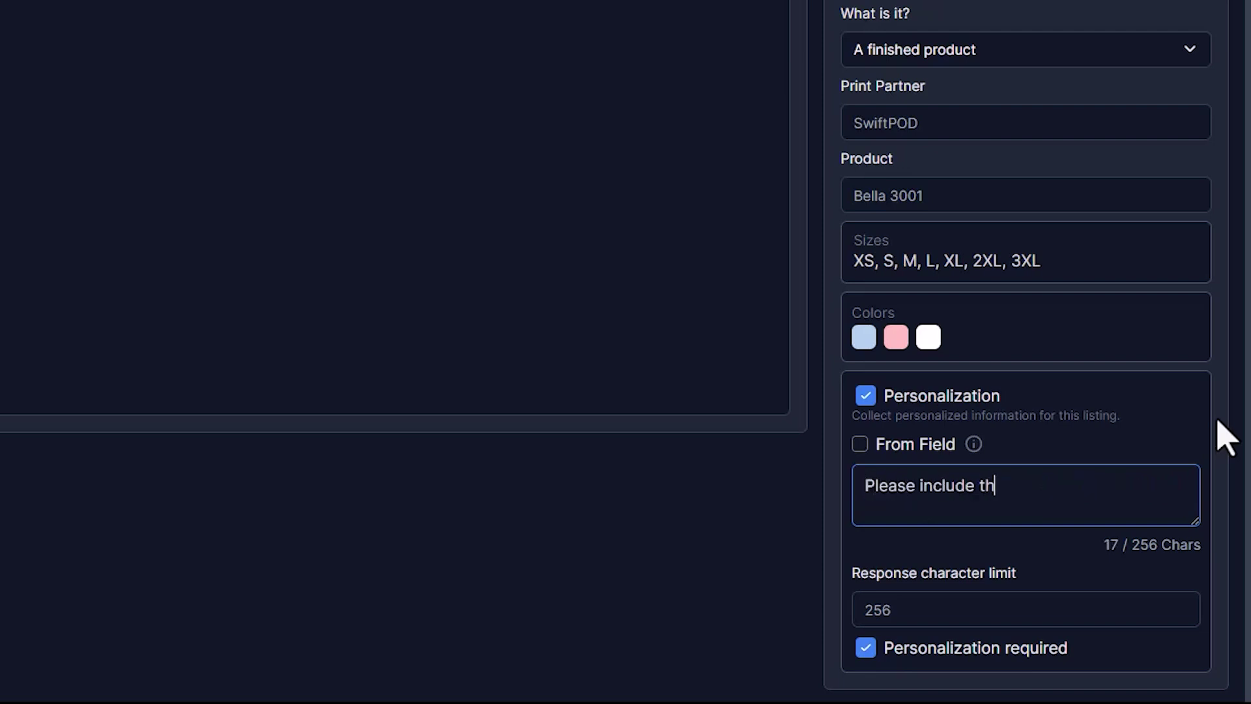
pyautogui.write('e items below:')
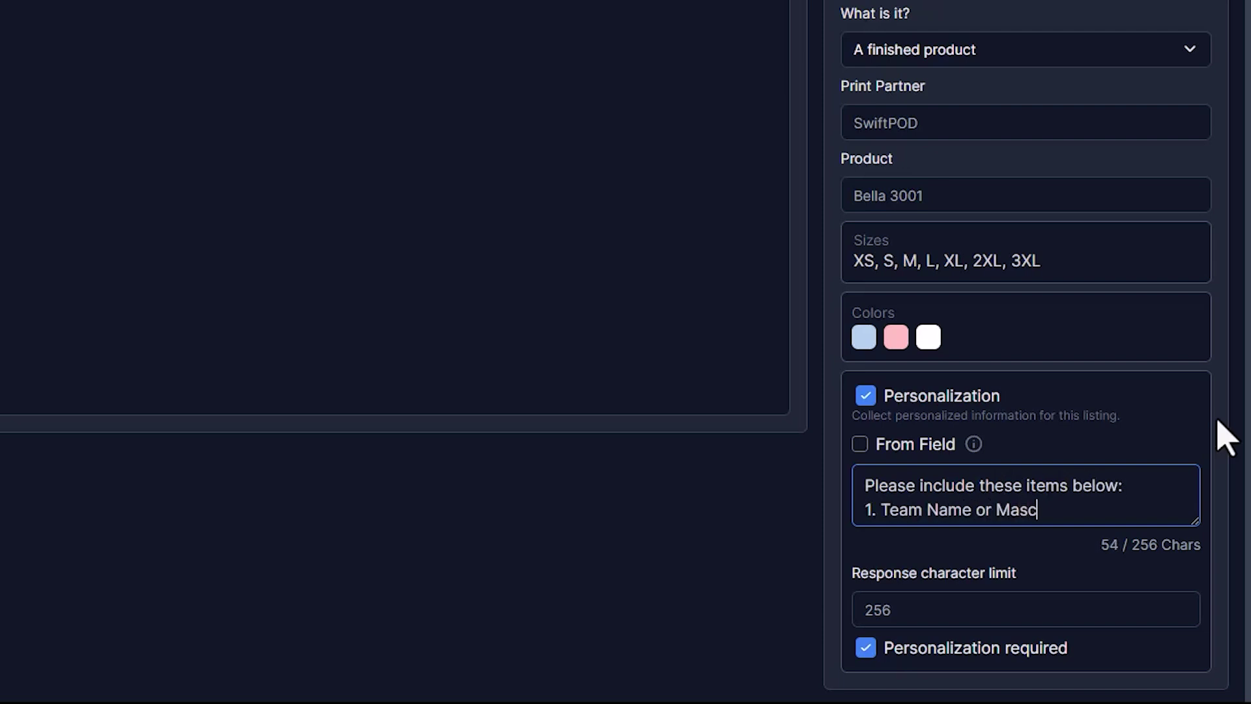
pyautogui.write('t Name')
pyautogui.press('Return')
pyautogui.write('2. Number printed')
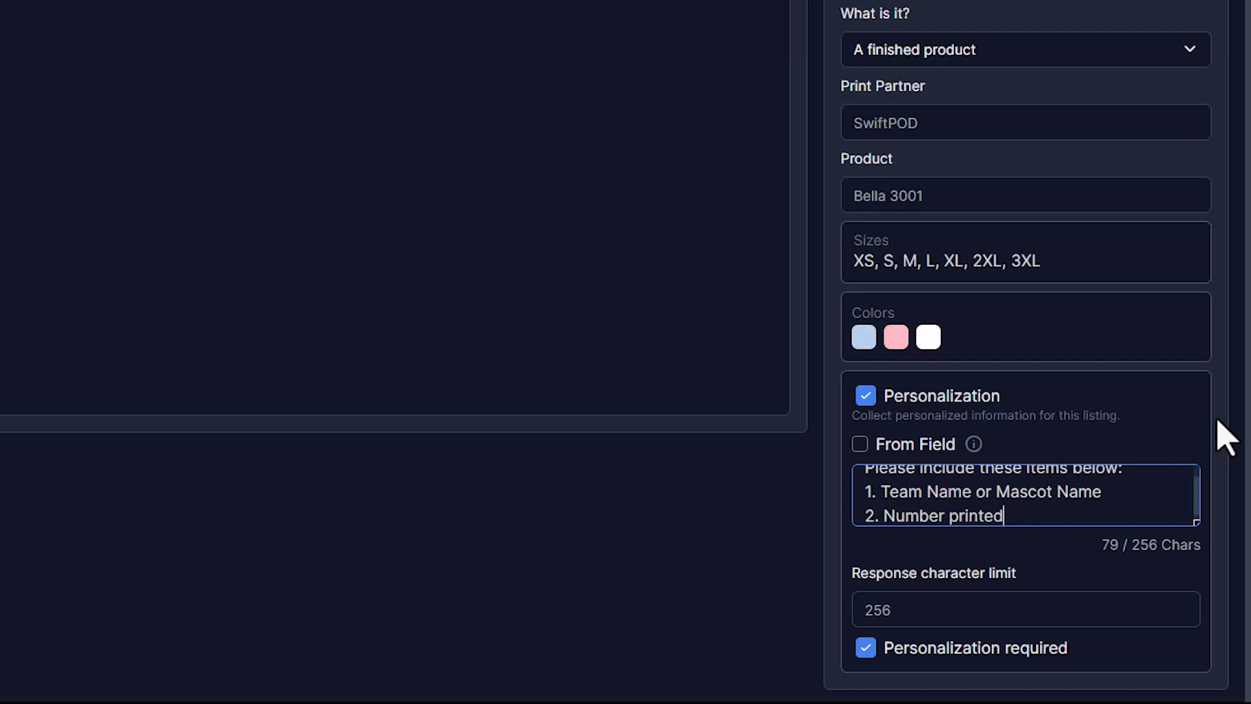
pyautogui.write('k')
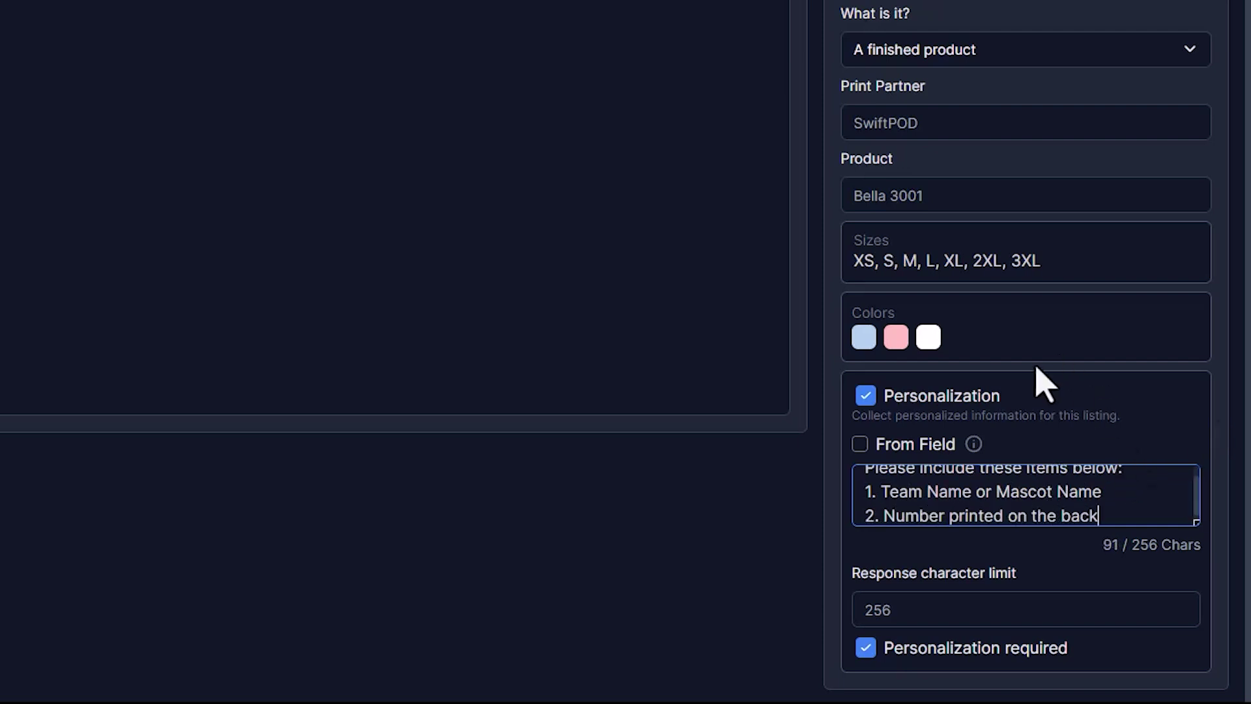
# Review the personalization settings and publish the Tigers listing to the Etsy store
pyautogui.scroll(3, 6, 111)
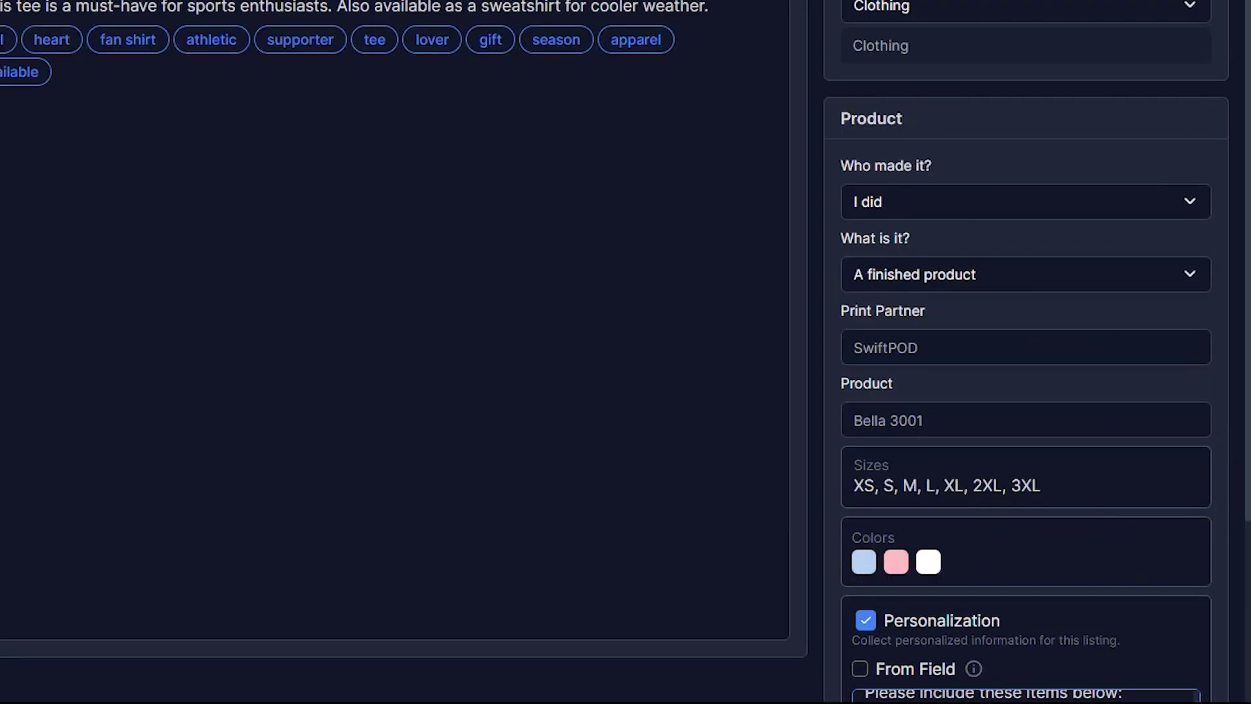
pyautogui.scroll(-3, 162, 252)
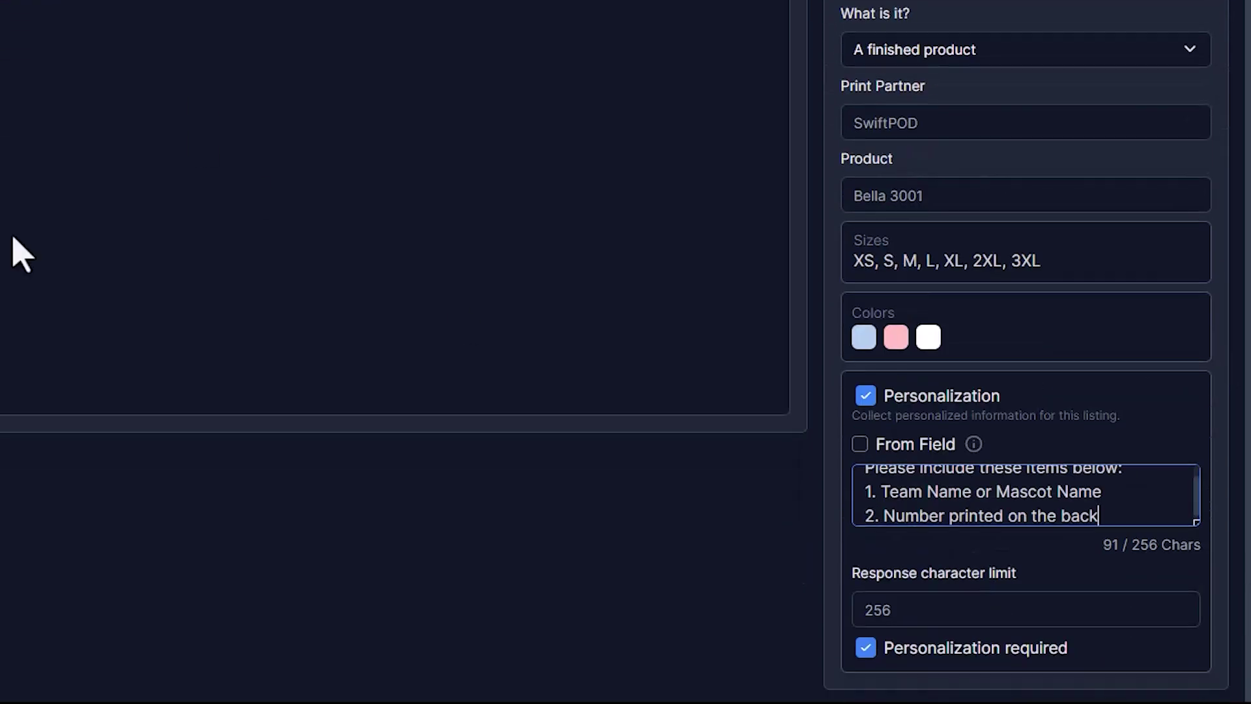
pyautogui.moveTo(1083, 583); pyautogui.dragTo(854, 574)
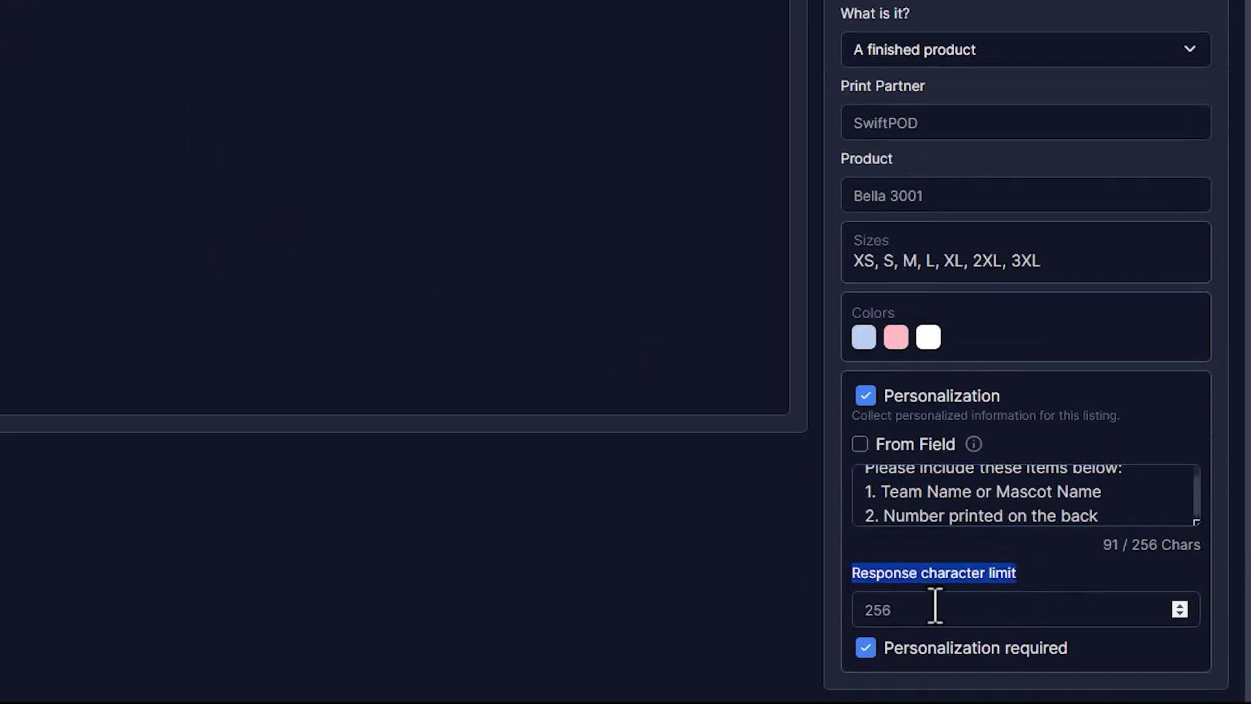
pyautogui.click(942, 633)
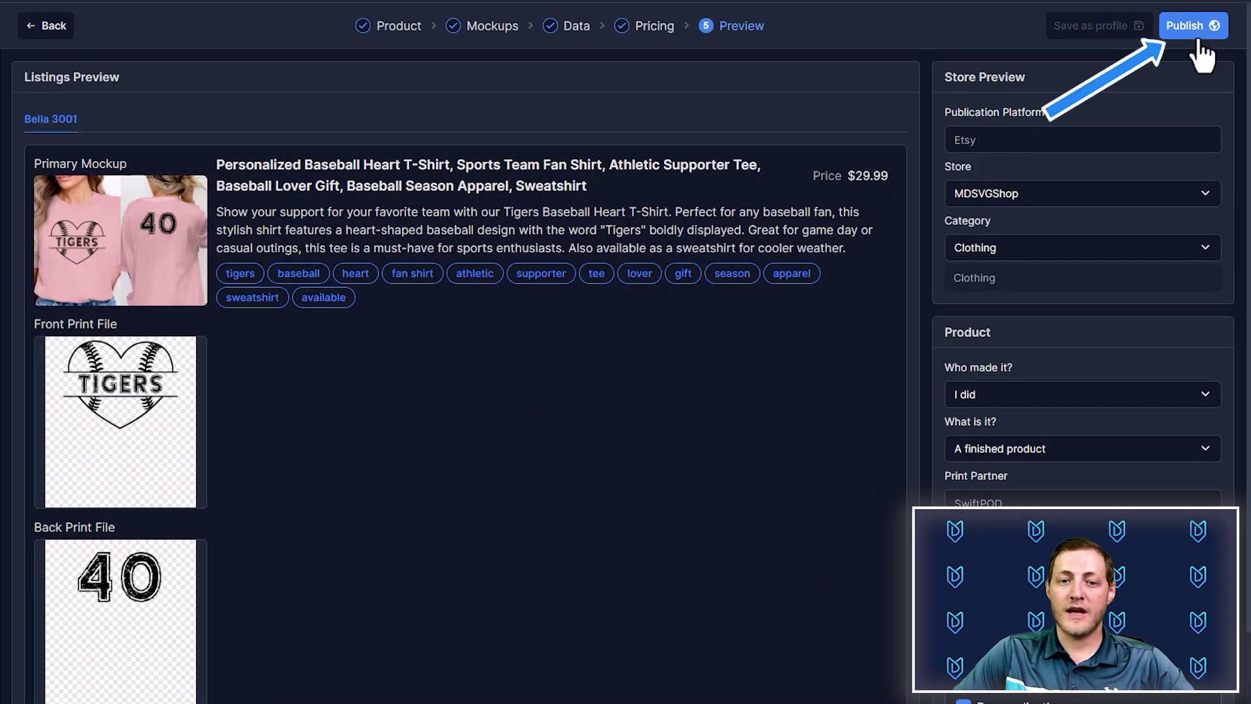
pyautogui.click(1200, 33)
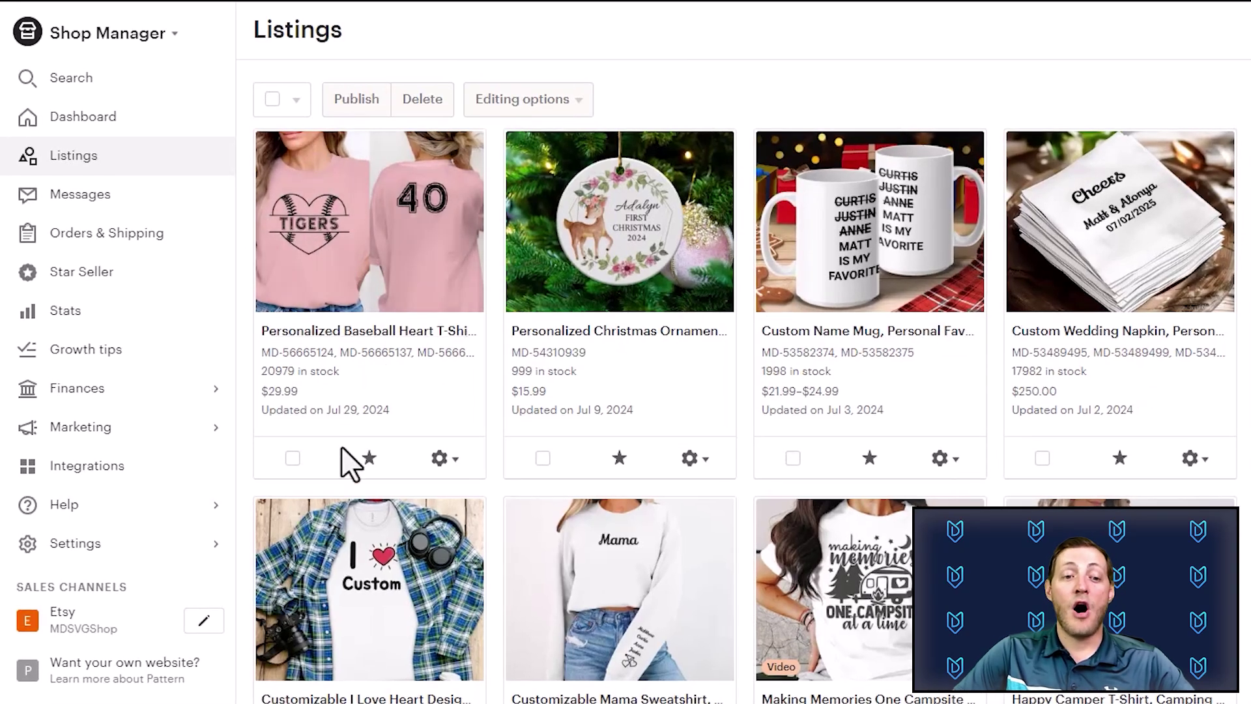
# Publish the Tigers baseball heart draft from Etsy Drafts, accepting the $0.20 listing fee
pyautogui.click(292, 458)
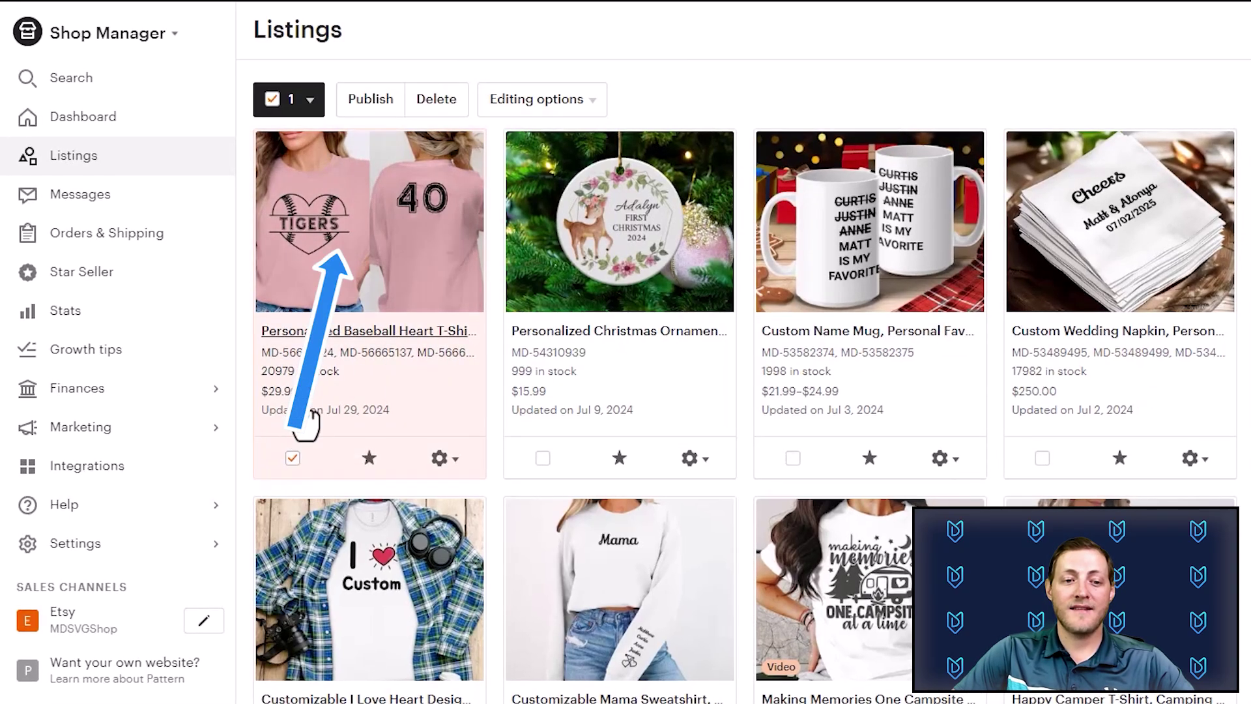
pyautogui.click(378, 104)
pyautogui.moveTo(993, 512); pyautogui.dragTo(1025, 512)
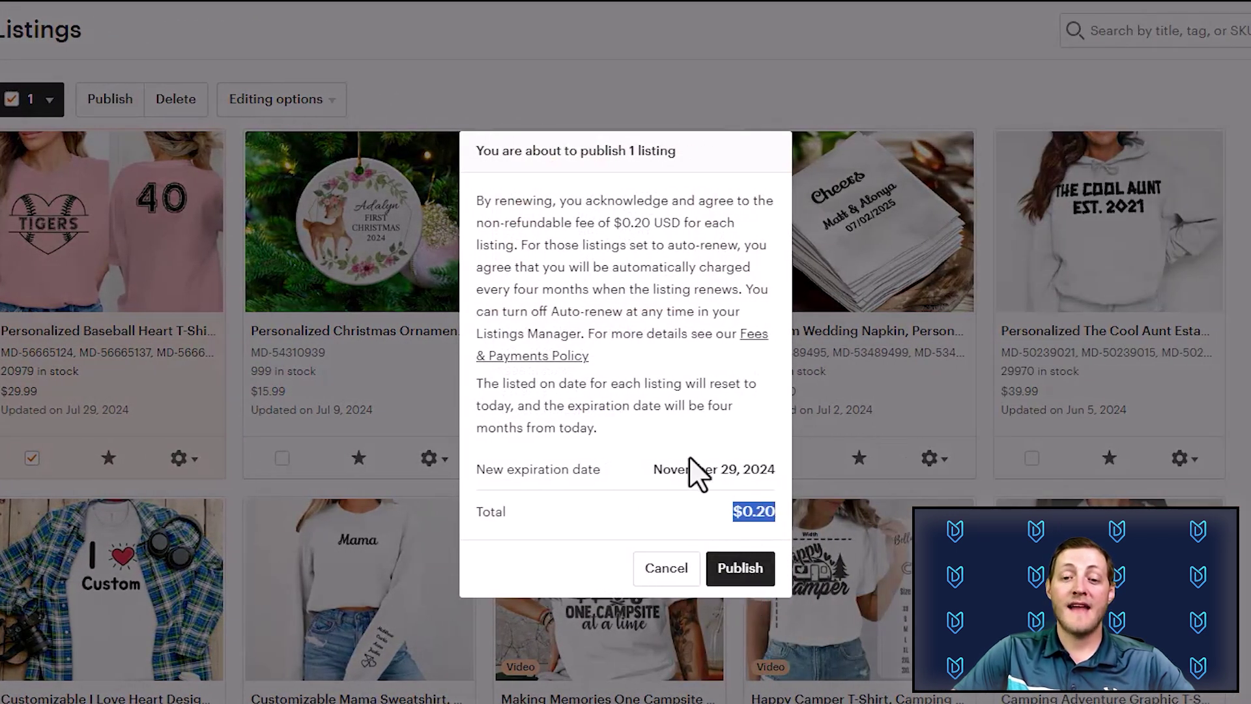
pyautogui.click(675, 464)
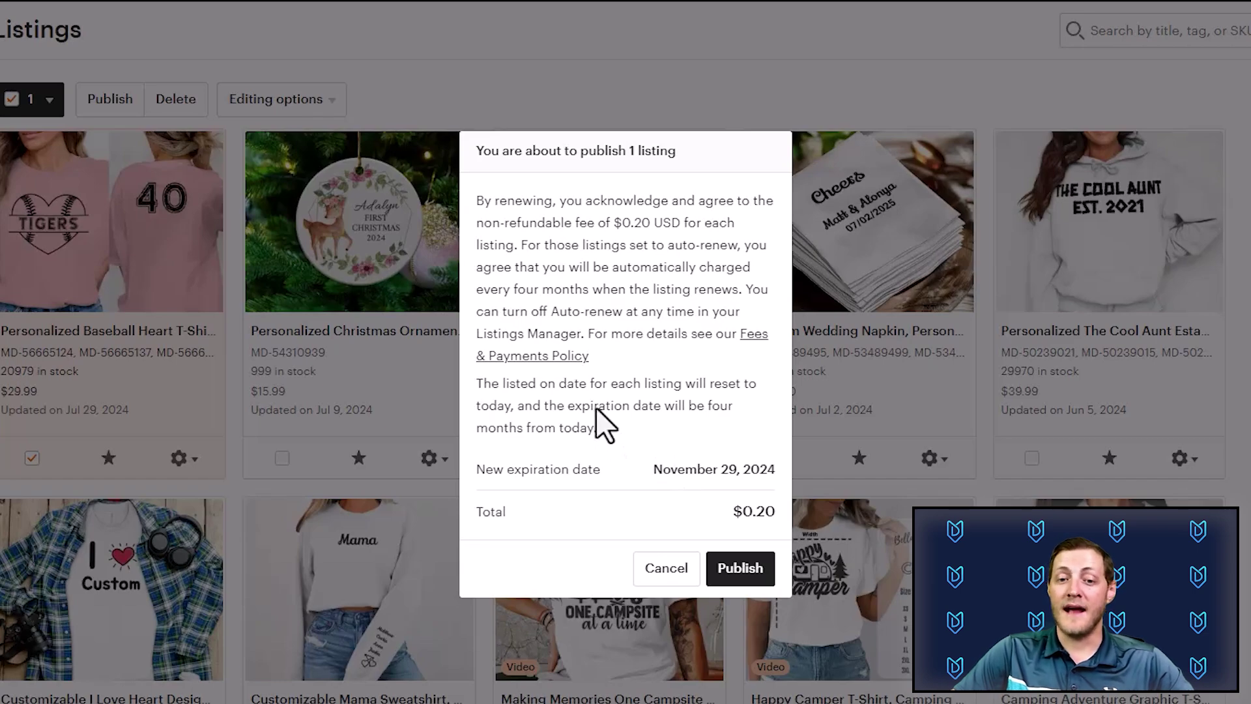
pyautogui.click(413, 405)
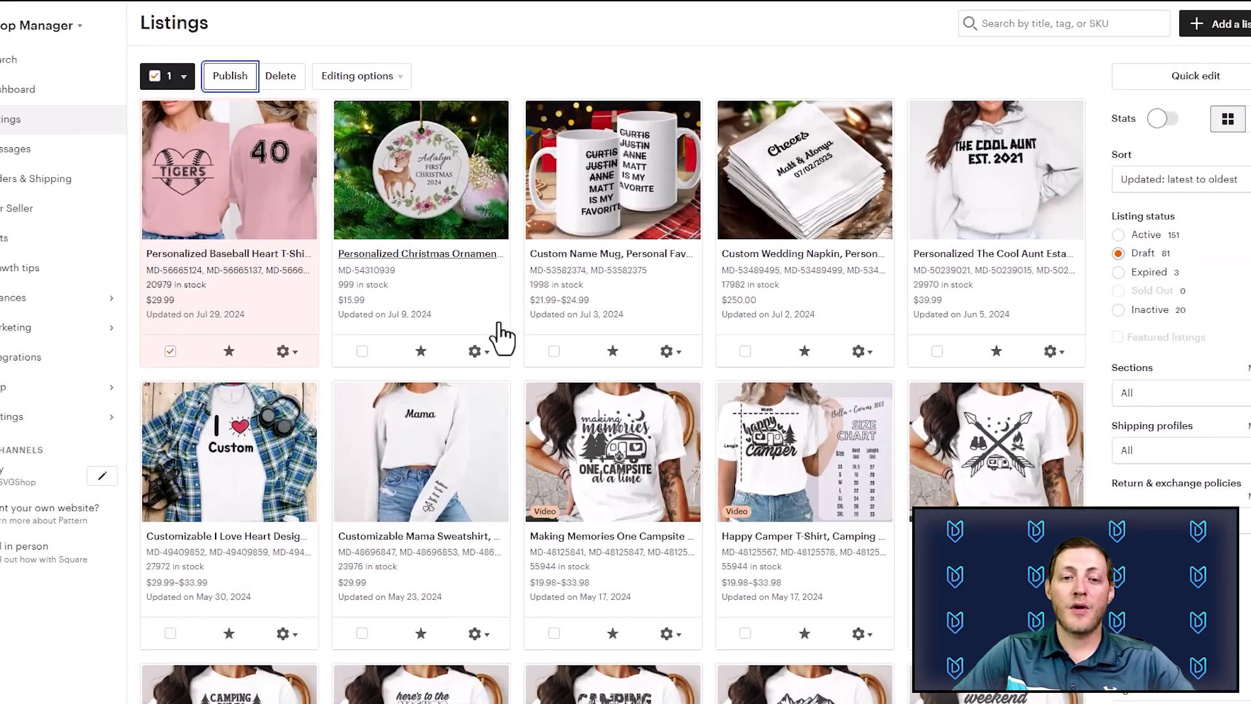